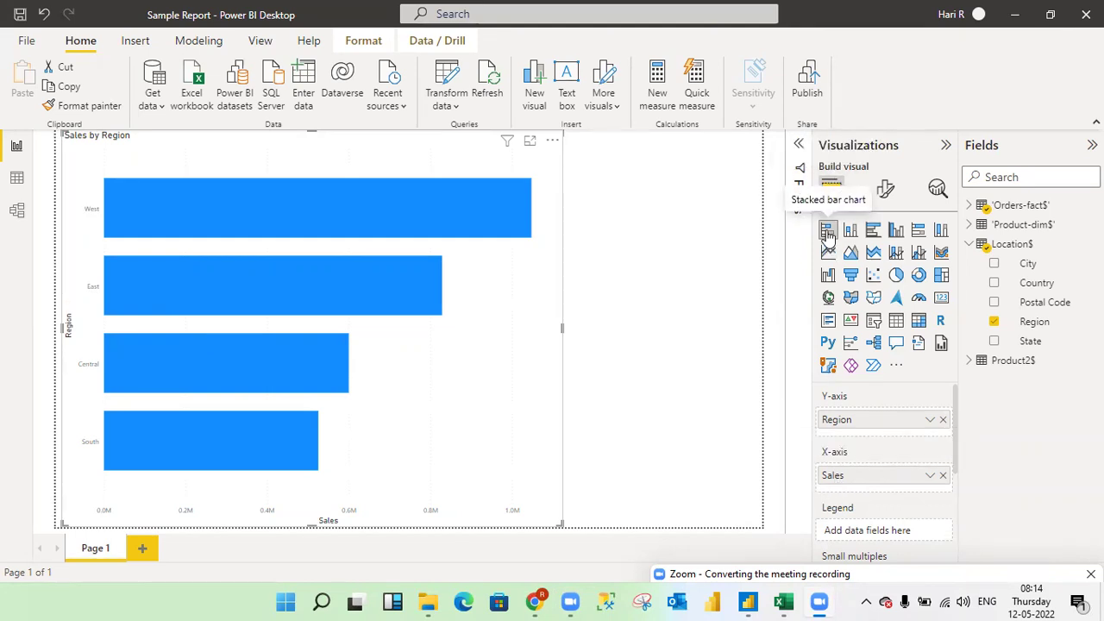
Step: Add the Segment field from the Orders-fact$ table to the legend of the Sales by Region stacked bar chart
left_click_drag(960, 460, 957, 483)
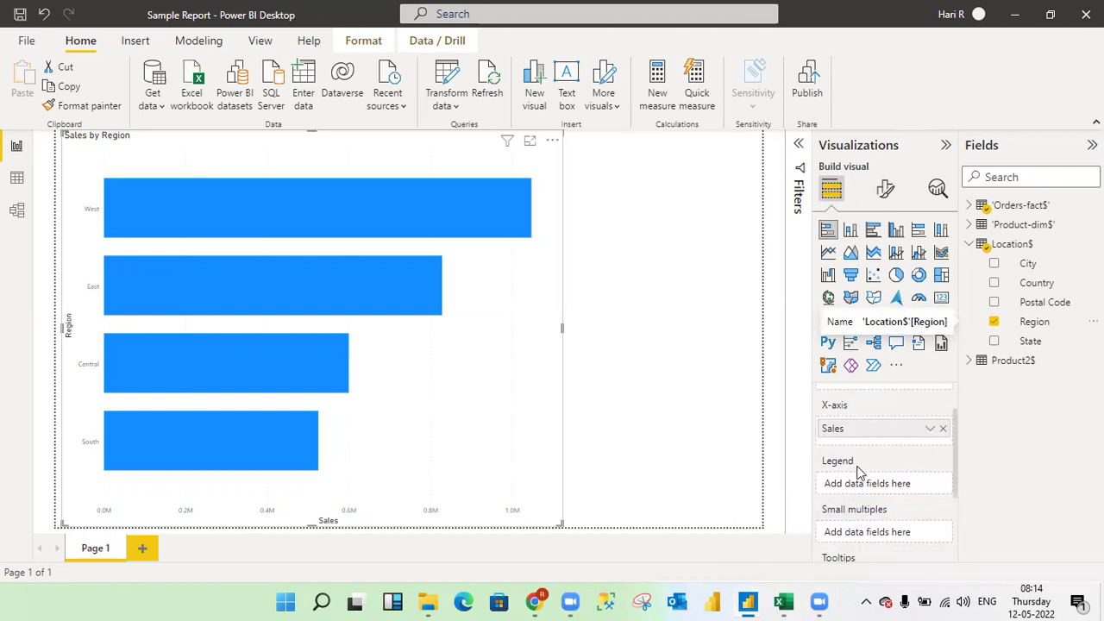
left_click(968, 245)
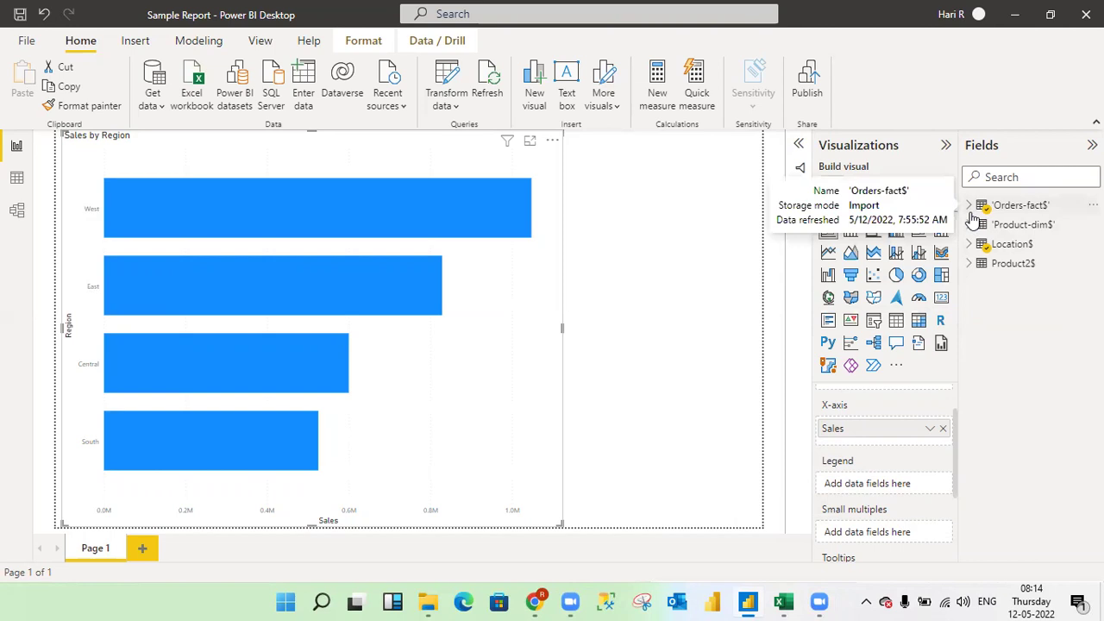
left_click(972, 207)
left_click(970, 207)
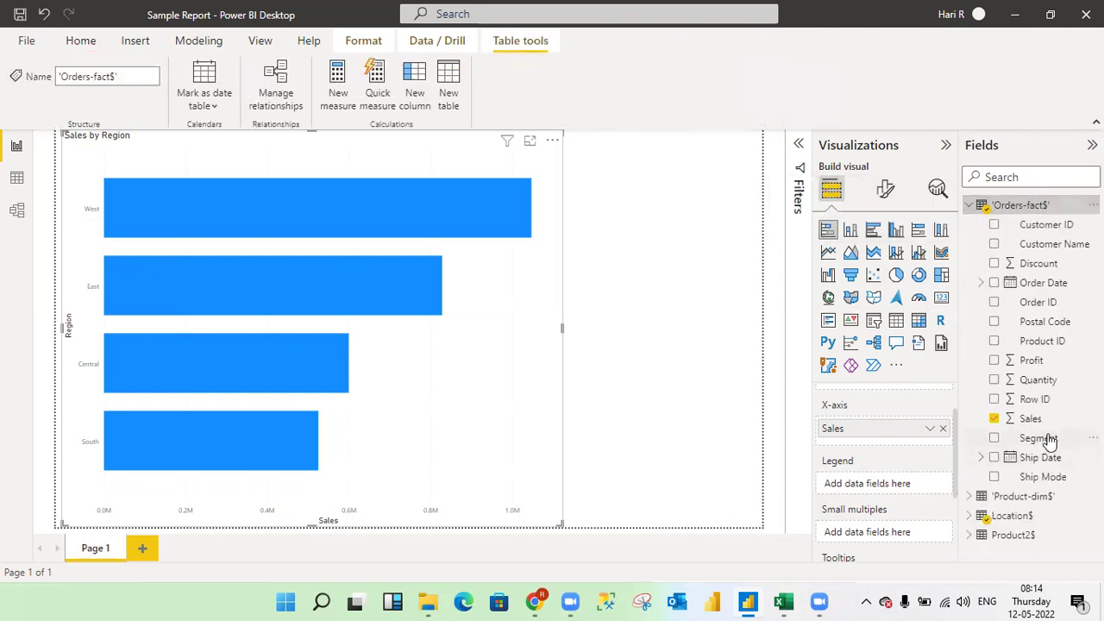
left_click_drag(1048, 440, 901, 488)
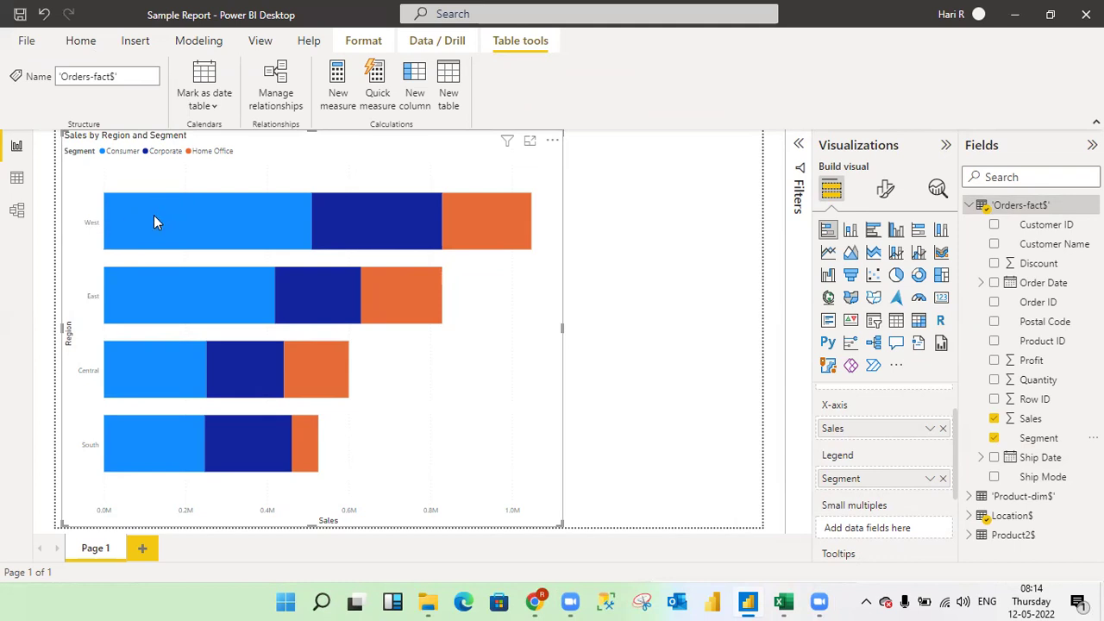
Step: Open the chart in focus mode and examine the tooltips of the West bar's Consumer and Corporate segments
mouse_move(145, 220)
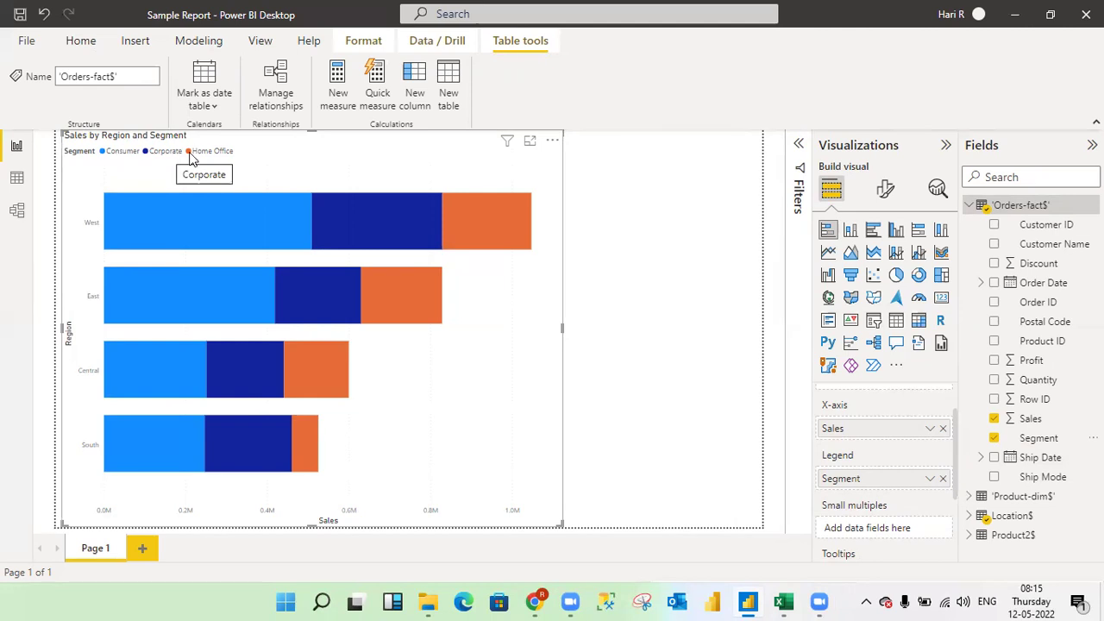
left_click(531, 143)
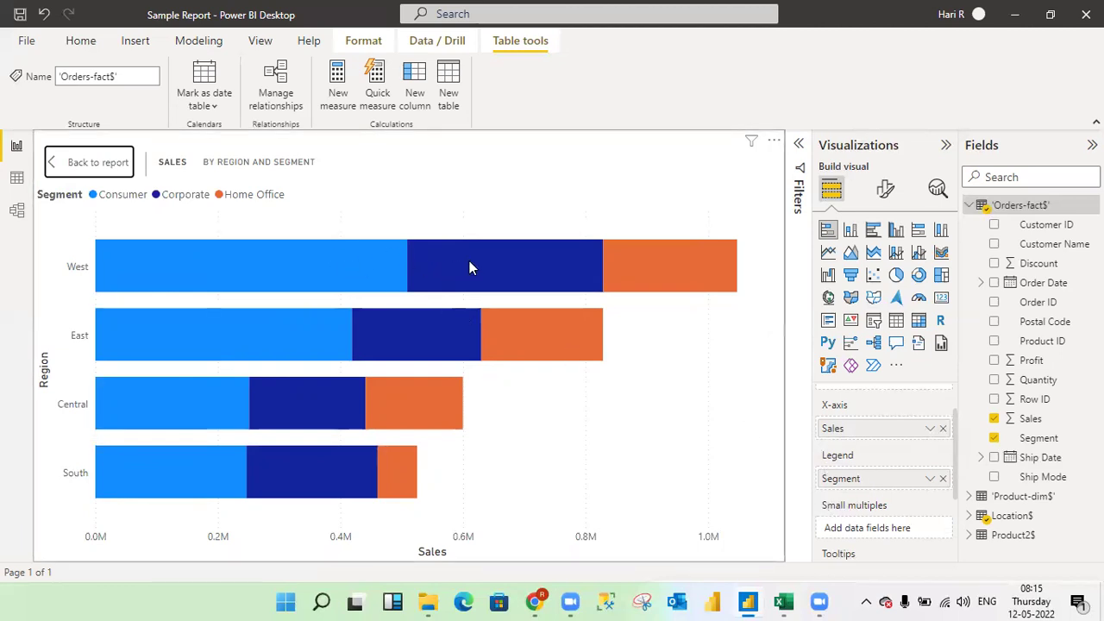
mouse_move(261, 246)
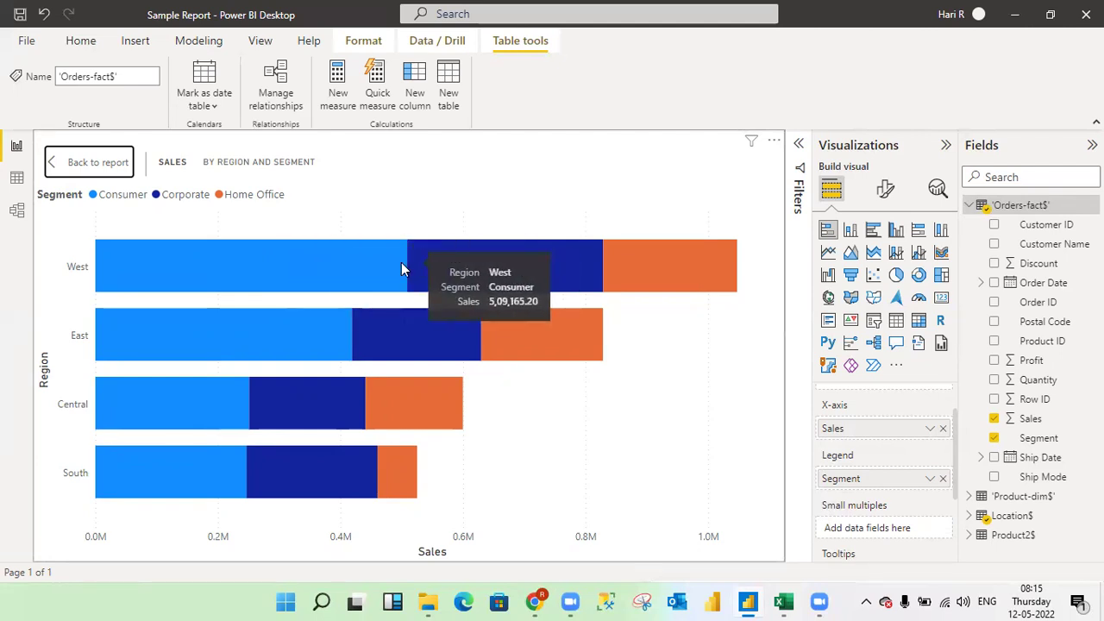
mouse_move(485, 255)
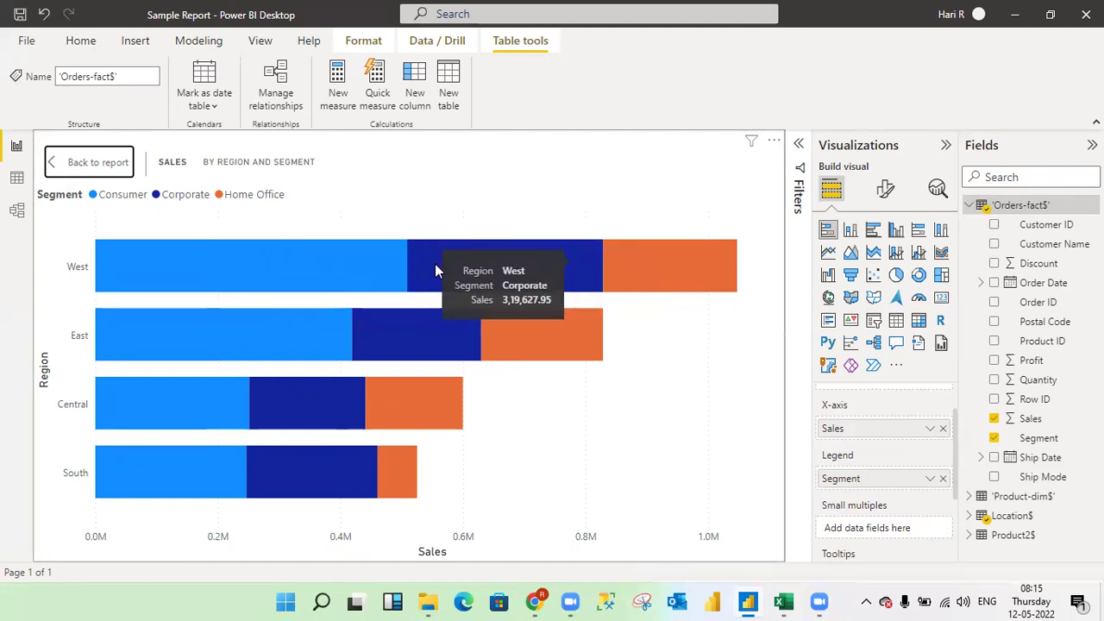
mouse_move(285, 263)
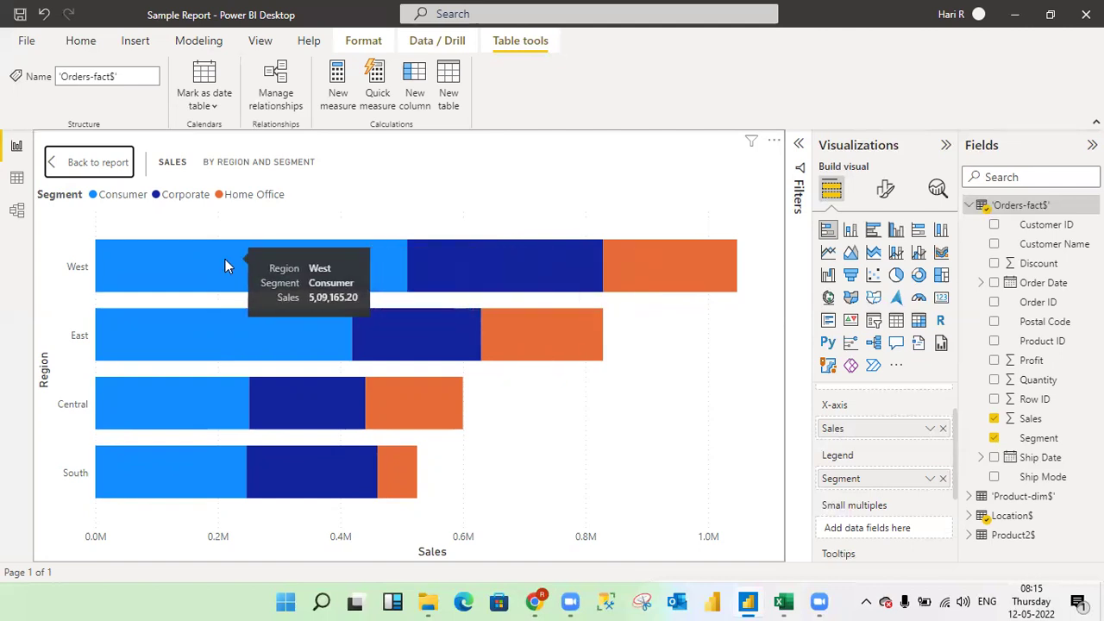
mouse_move(157, 272)
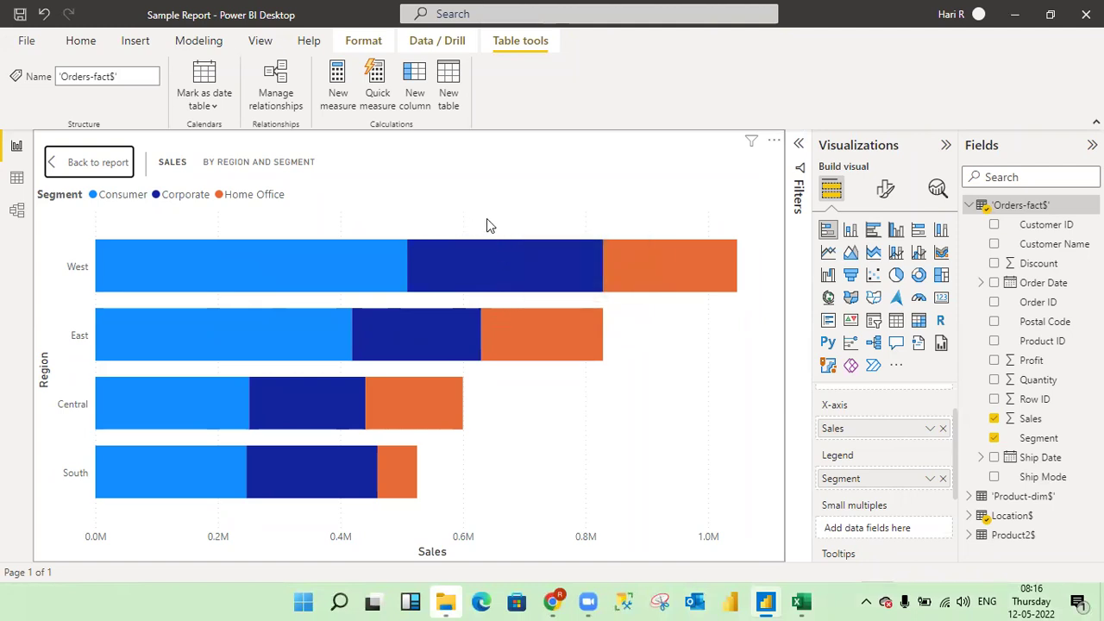
mouse_move(434, 277)
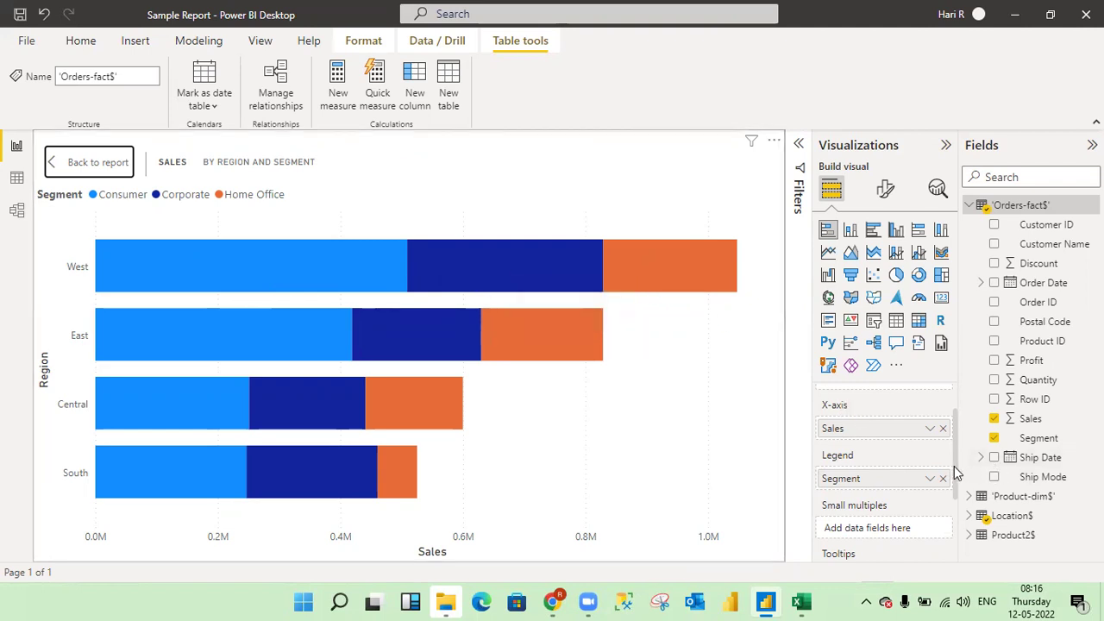
Step: Split the chart into small multiples by the Region field from the Location$ table
left_click_drag(955, 473, 953, 423)
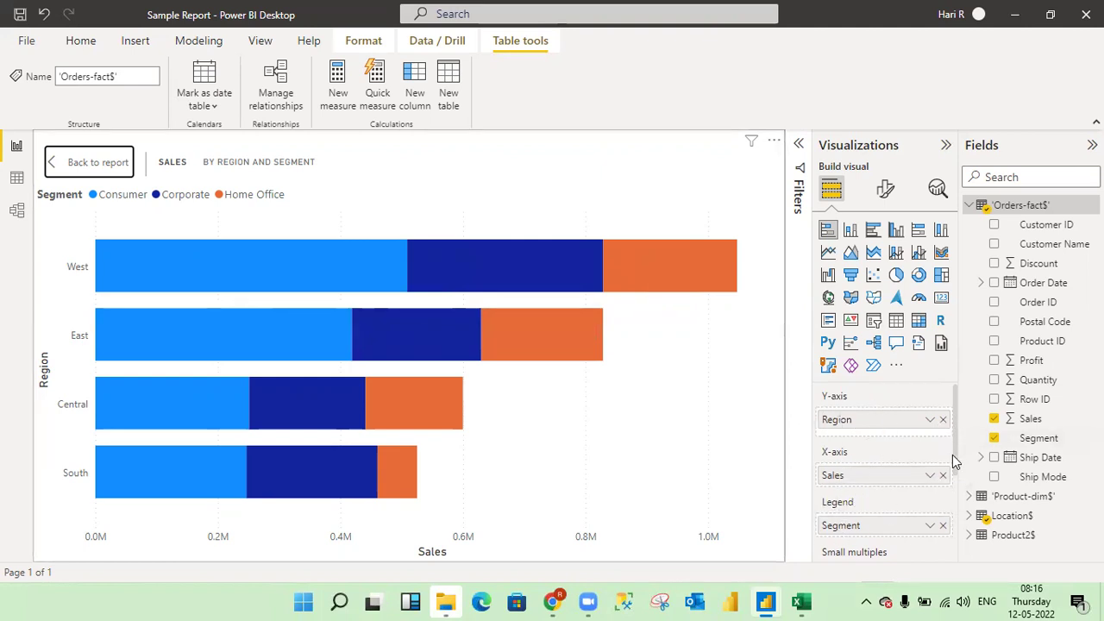
left_click_drag(954, 455, 954, 518)
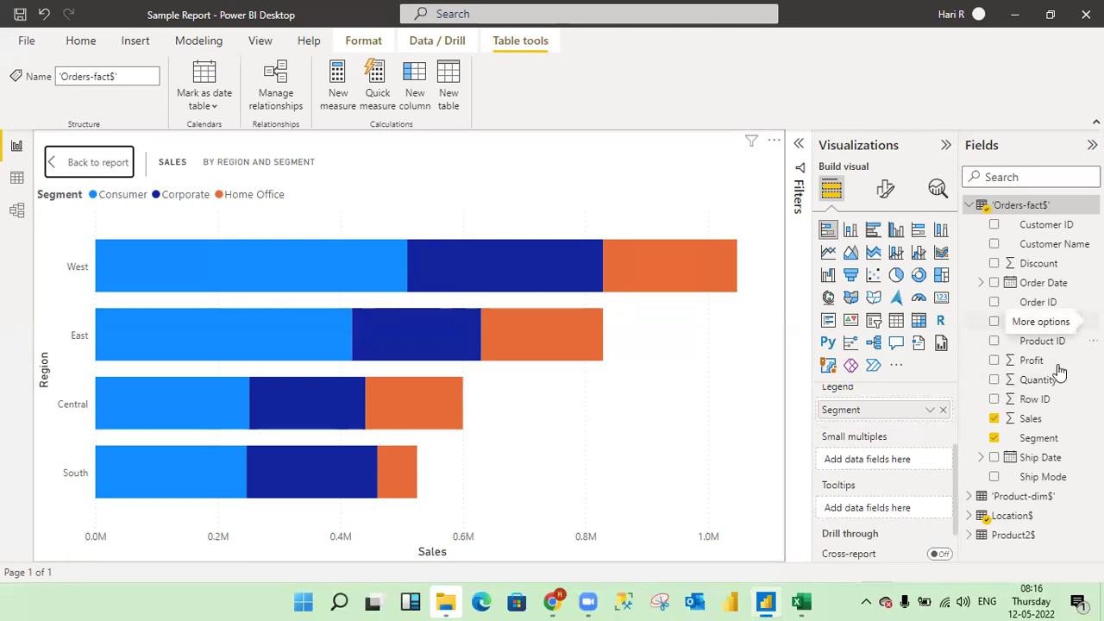
left_click(970, 209)
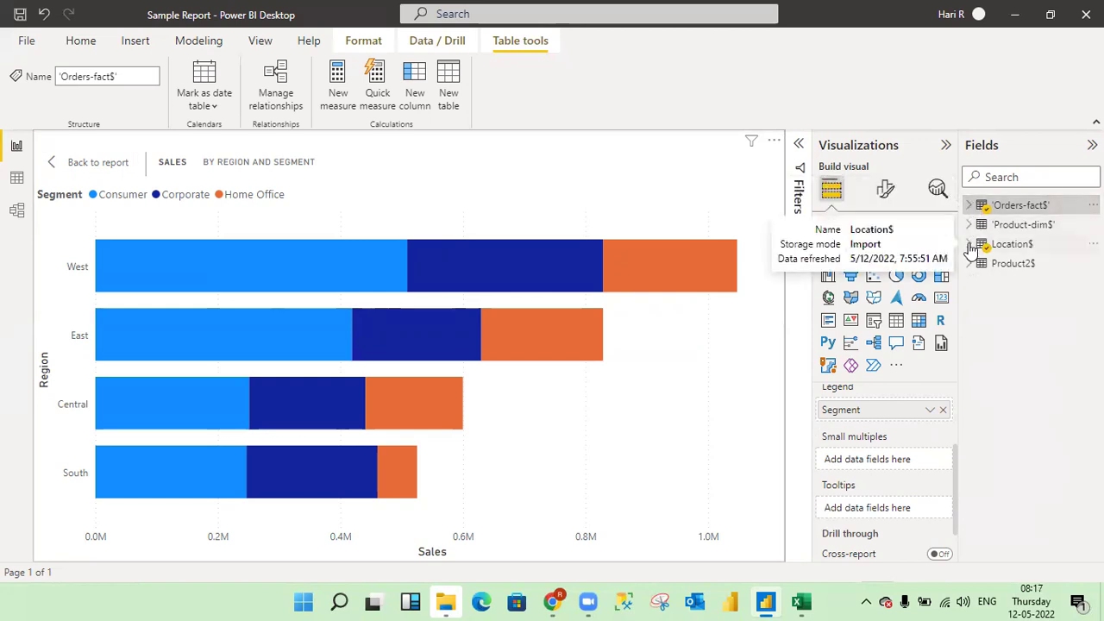
left_click(969, 246)
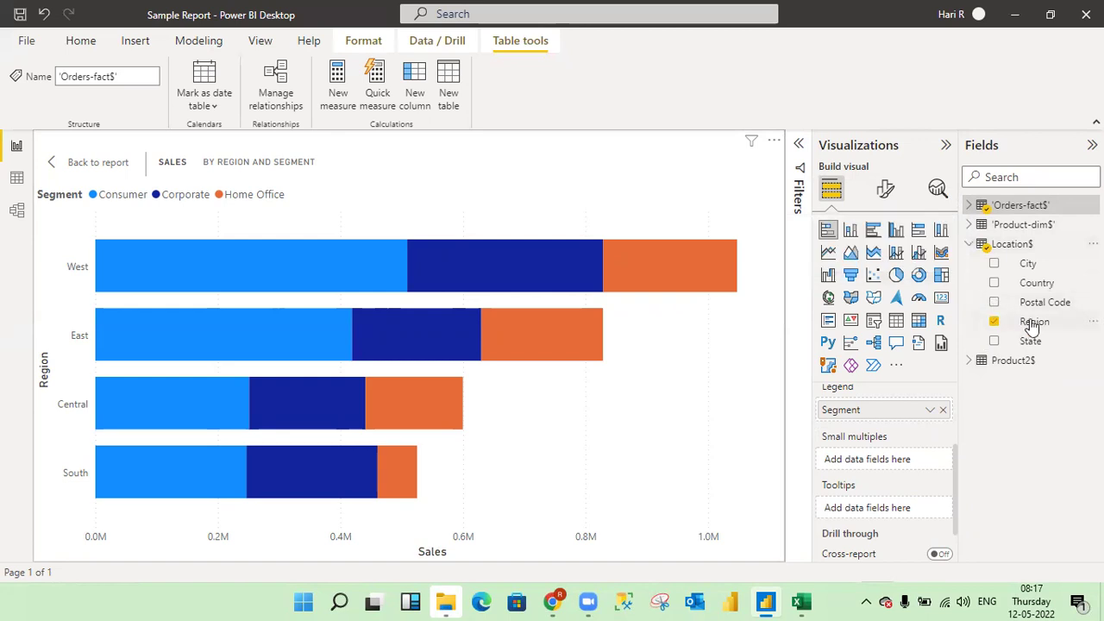
mouse_move(1033, 326)
left_mouse_down()
mouse_move(868, 432)
mouse_move(939, 462)
mouse_move(968, 567)
mouse_move(1038, 440)
mouse_move(1042, 297)
mouse_move(1047, 323)
left_mouse_up()
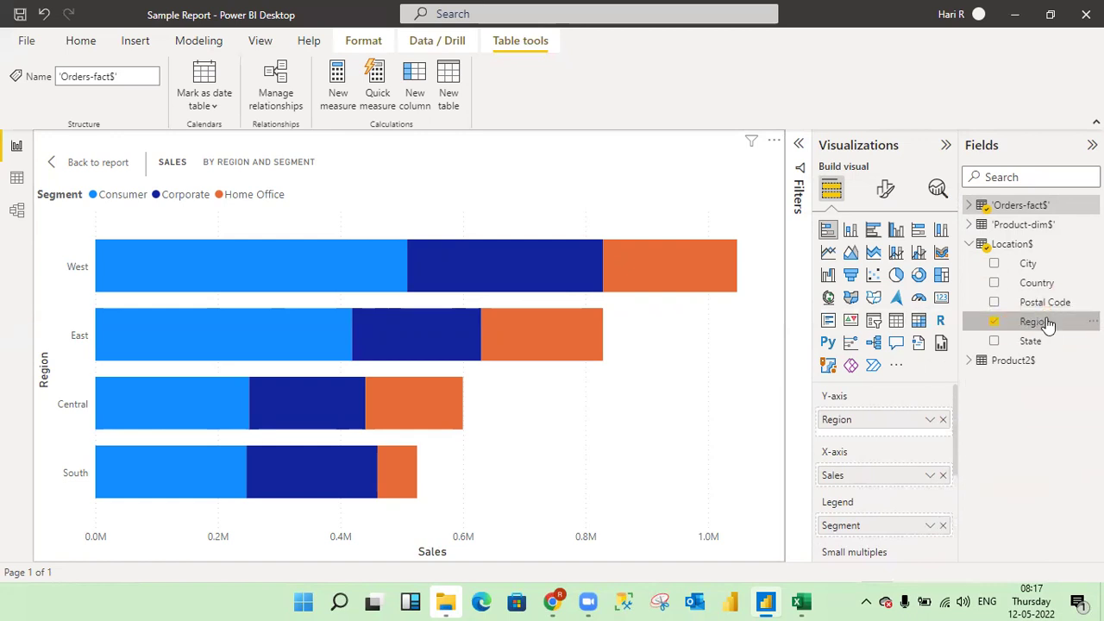
left_click_drag(956, 442, 950, 501)
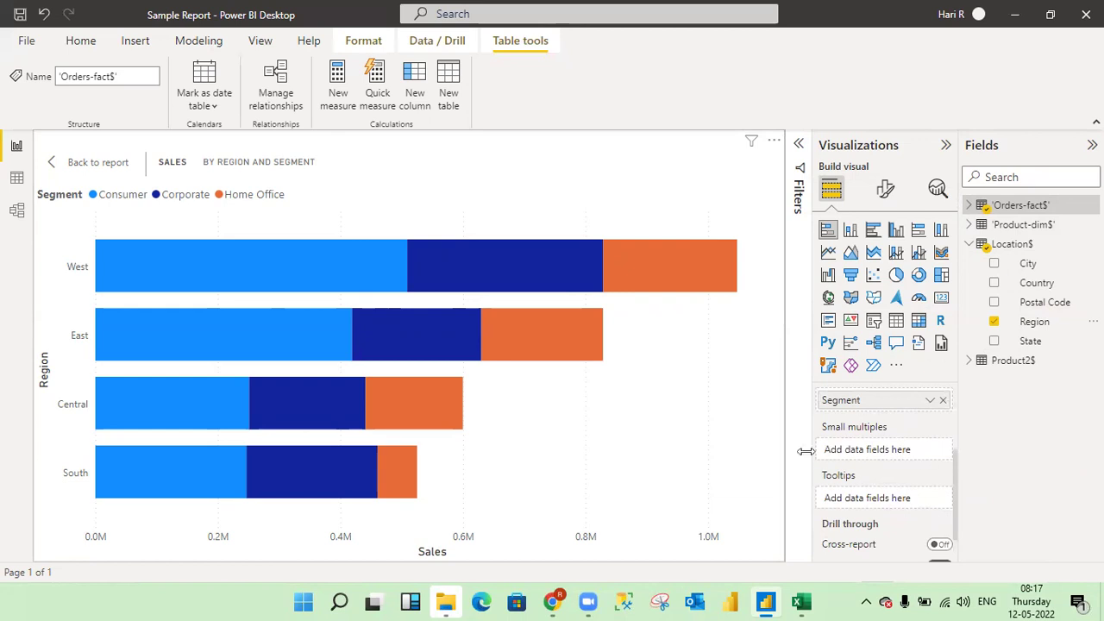
left_click_drag(1029, 321, 884, 449)
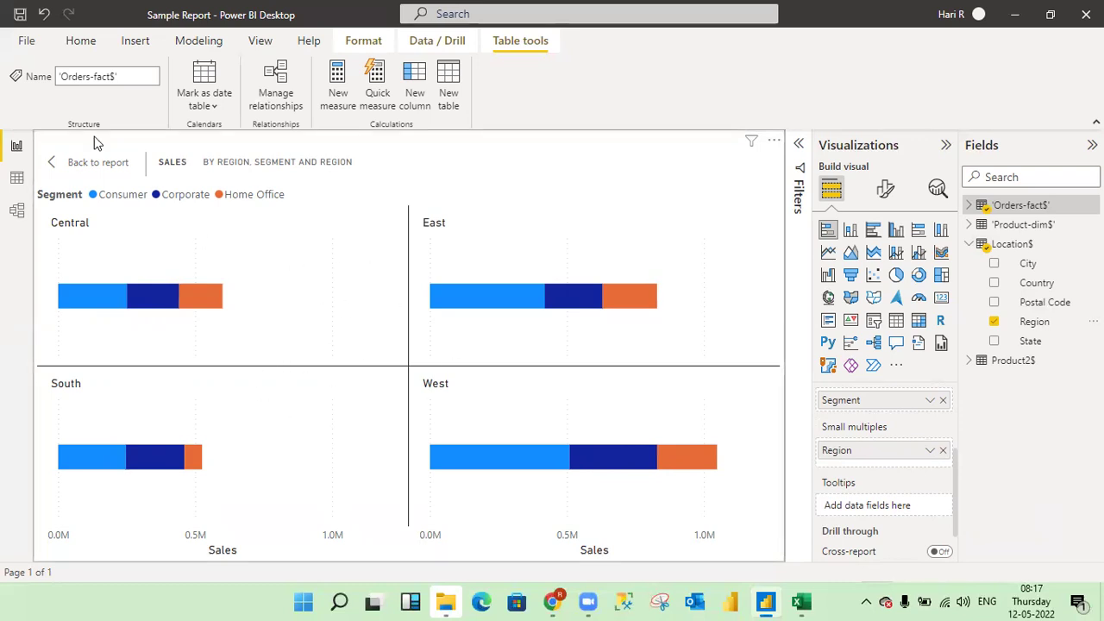
Step: Return to the report page, reopen the chart in focus mode and remove Region from its small multiples
left_click(79, 164)
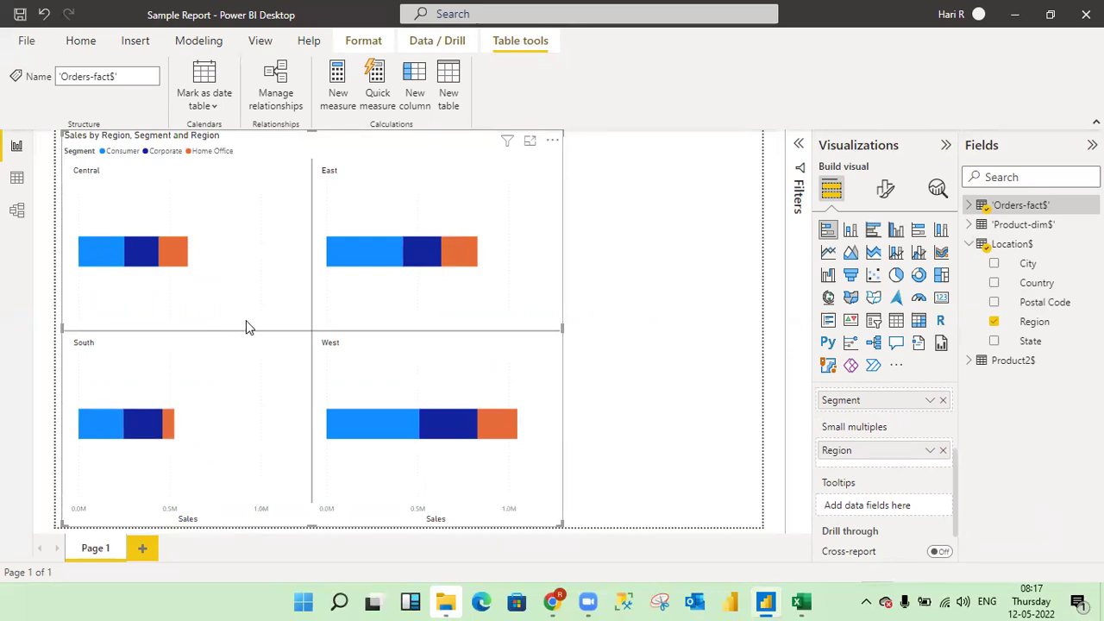
left_click(528, 143)
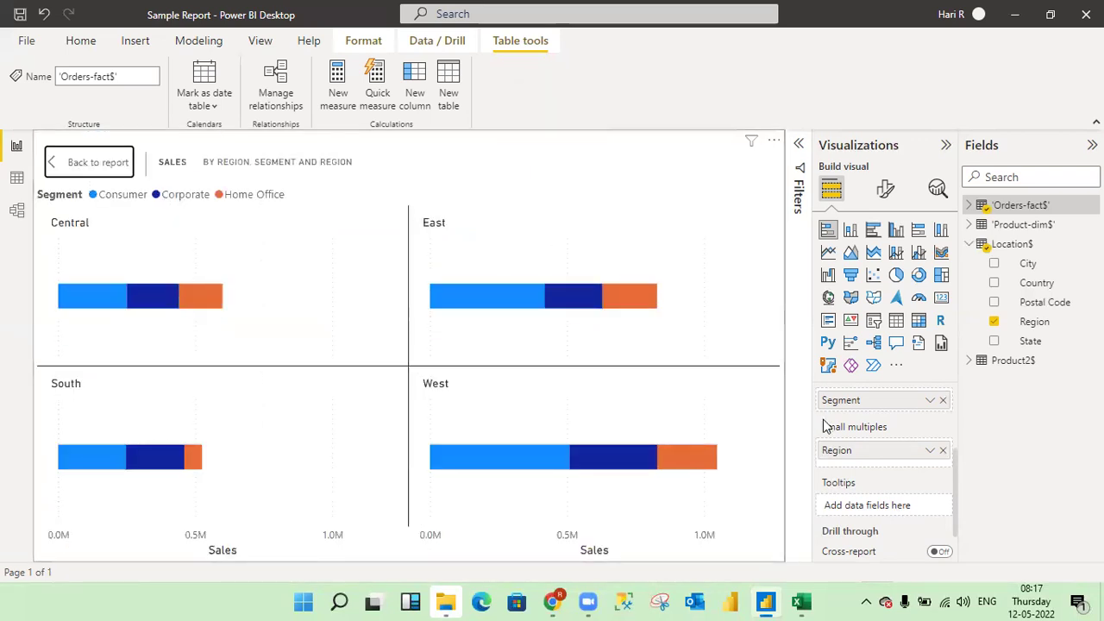
left_click(943, 451)
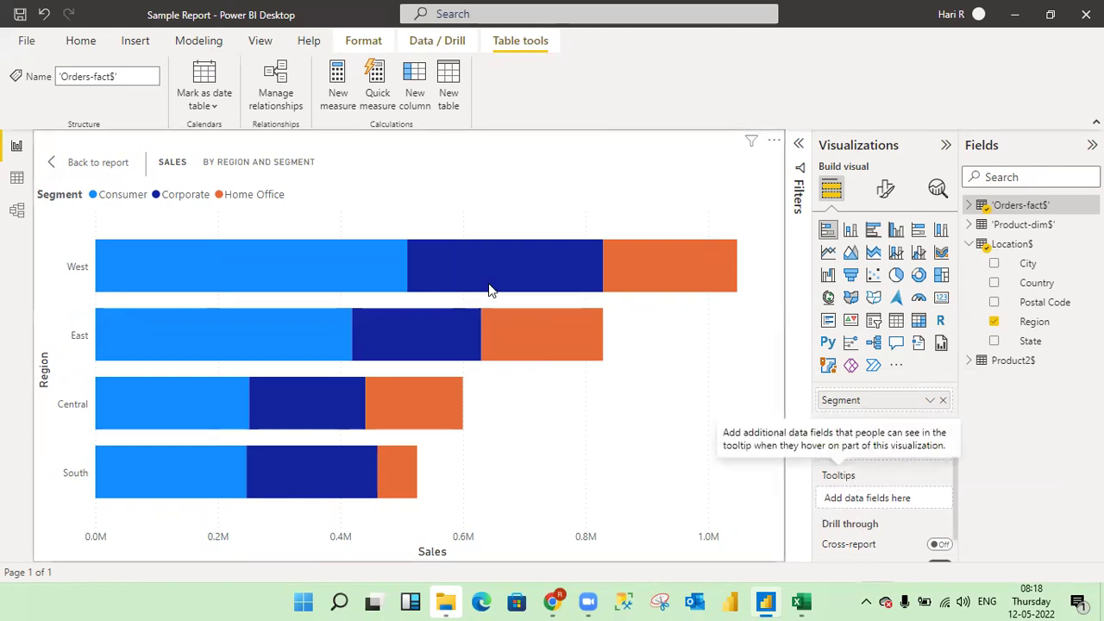
Step: Add the Profit field from the Orders-fact$ table to the stacked bar chart's tooltips
mouse_move(288, 271)
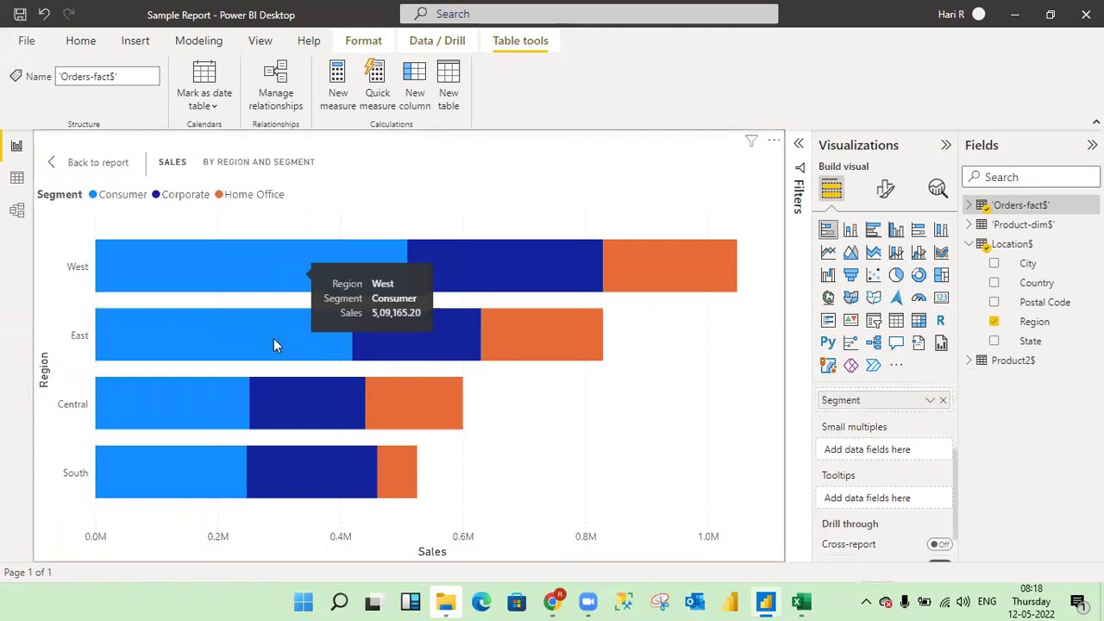
mouse_move(286, 414)
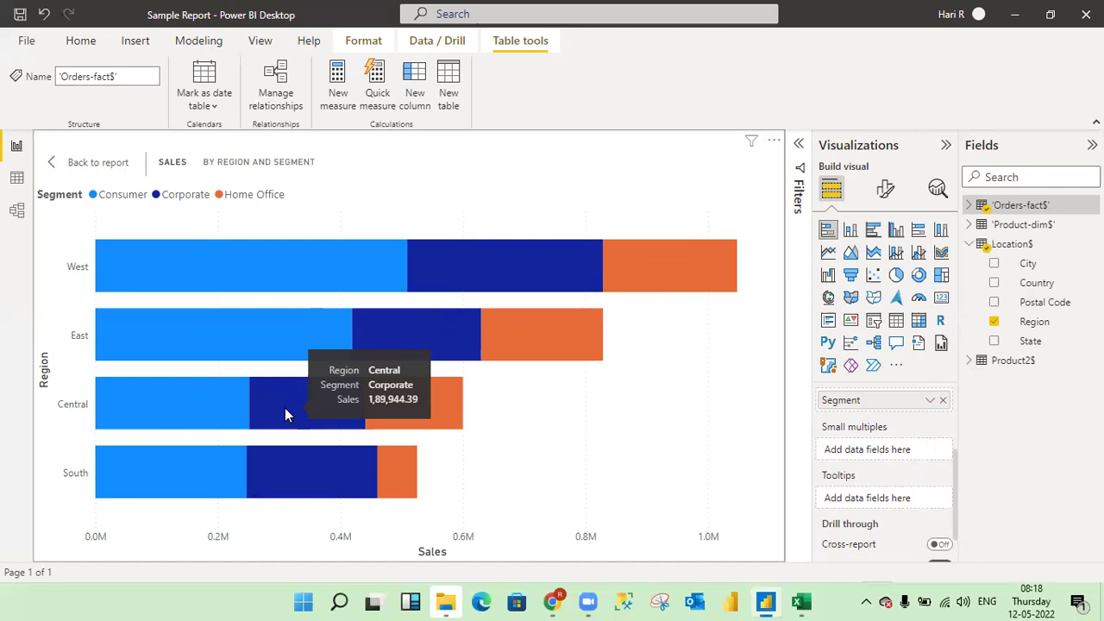
left_click(285, 411)
left_click(285, 411)
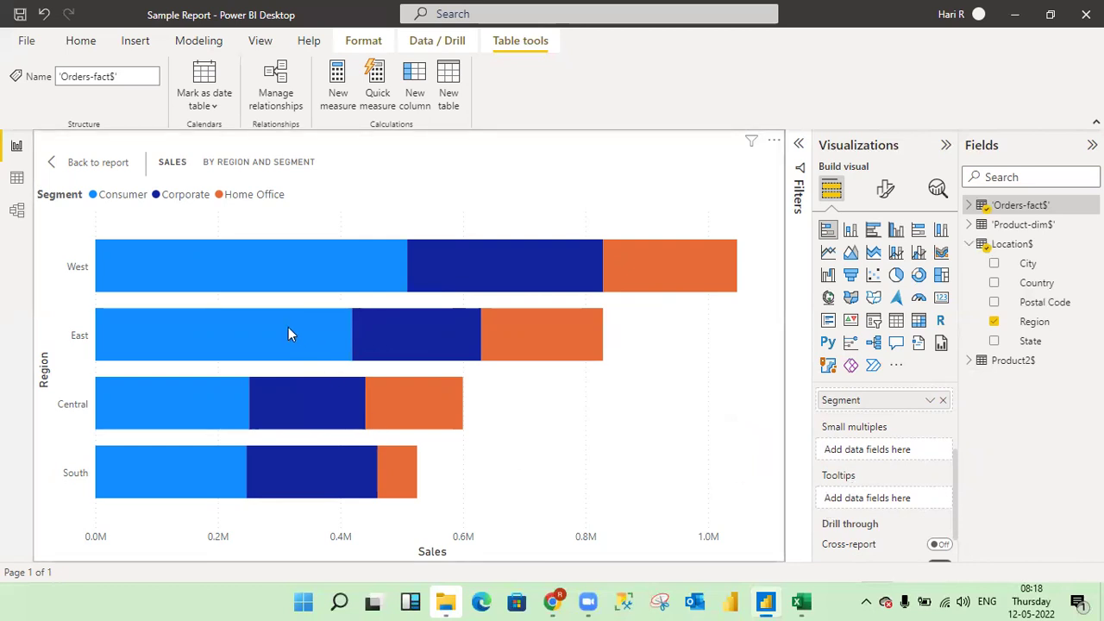
mouse_move(284, 331)
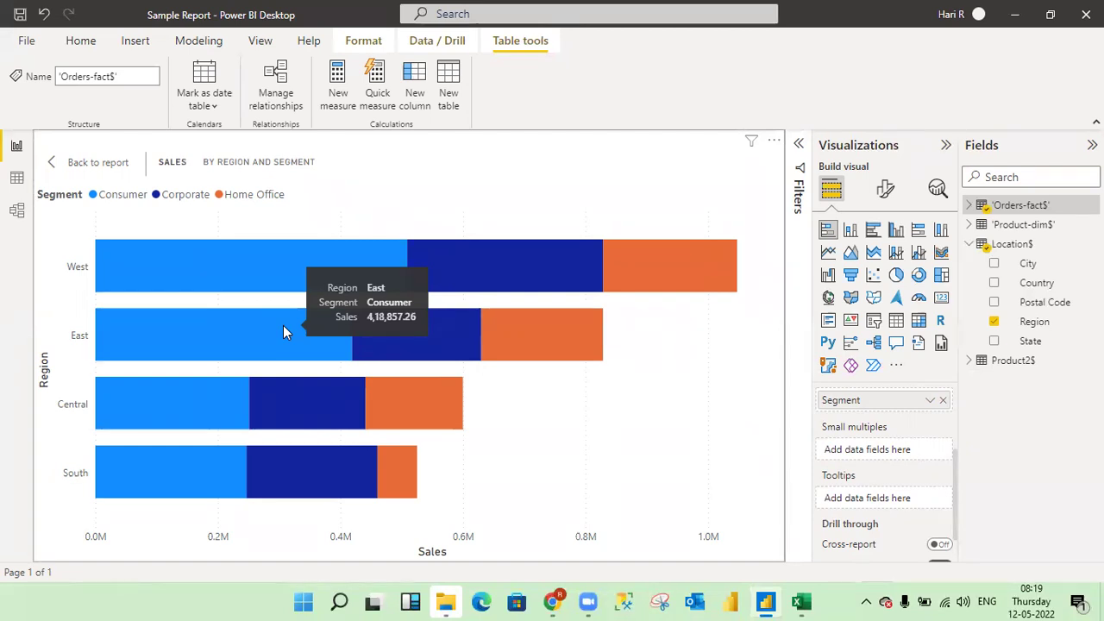
left_click(970, 246)
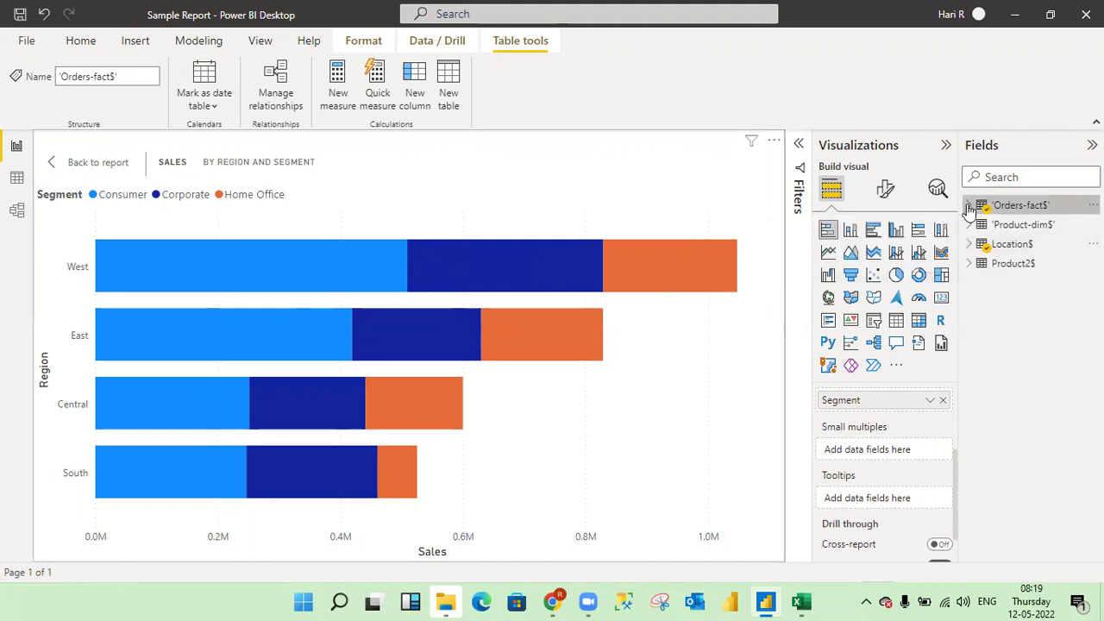
left_click(970, 209)
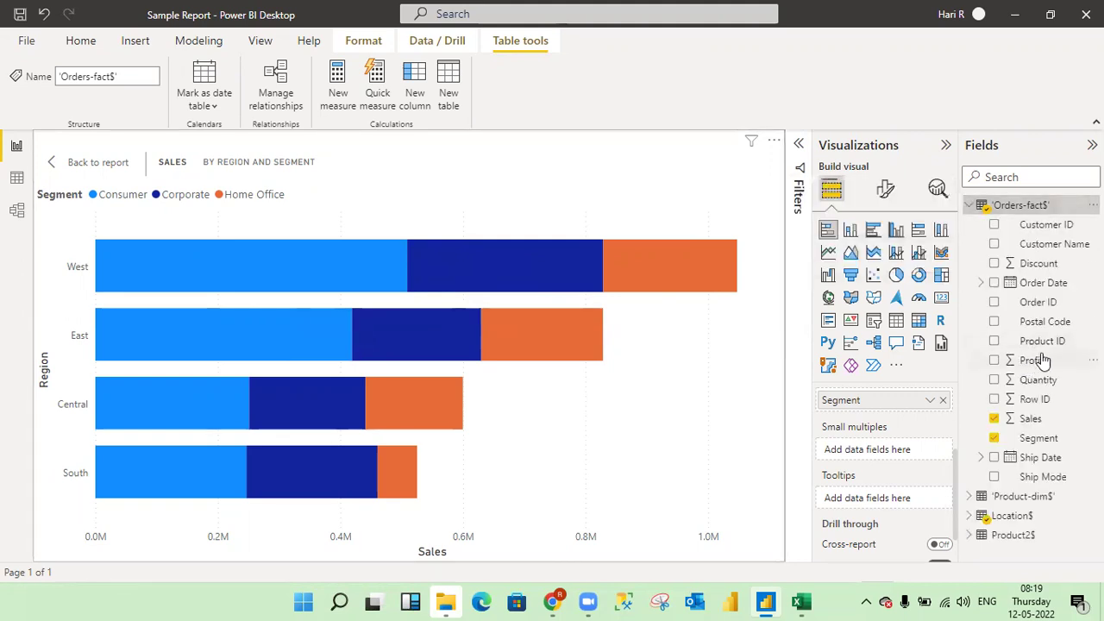
left_click_drag(1033, 365, 894, 510)
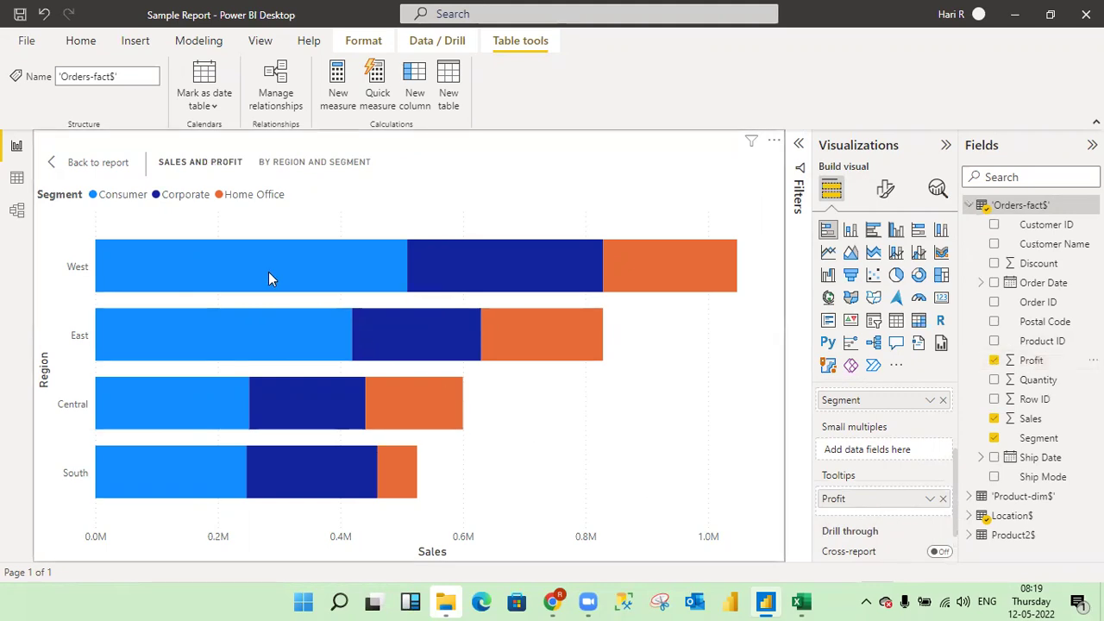
Step: Examine the tooltips of the West and East bars and review the chart's axis, legend, tooltip and drill-through field assignments
mouse_move(266, 272)
mouse_move(347, 267)
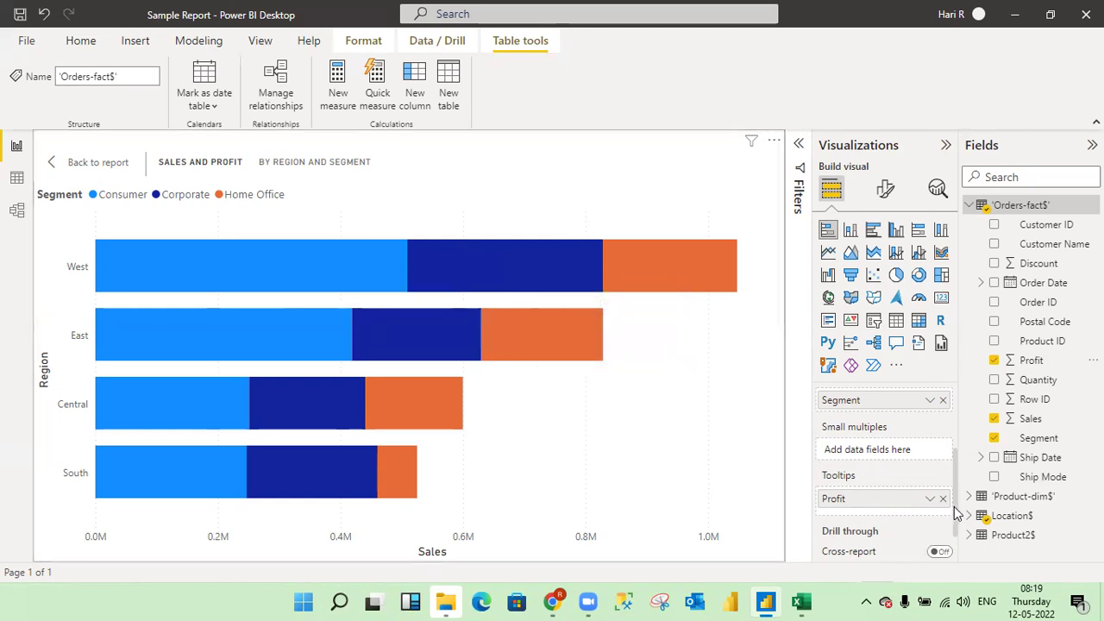
scroll(955, 515, "down", 2)
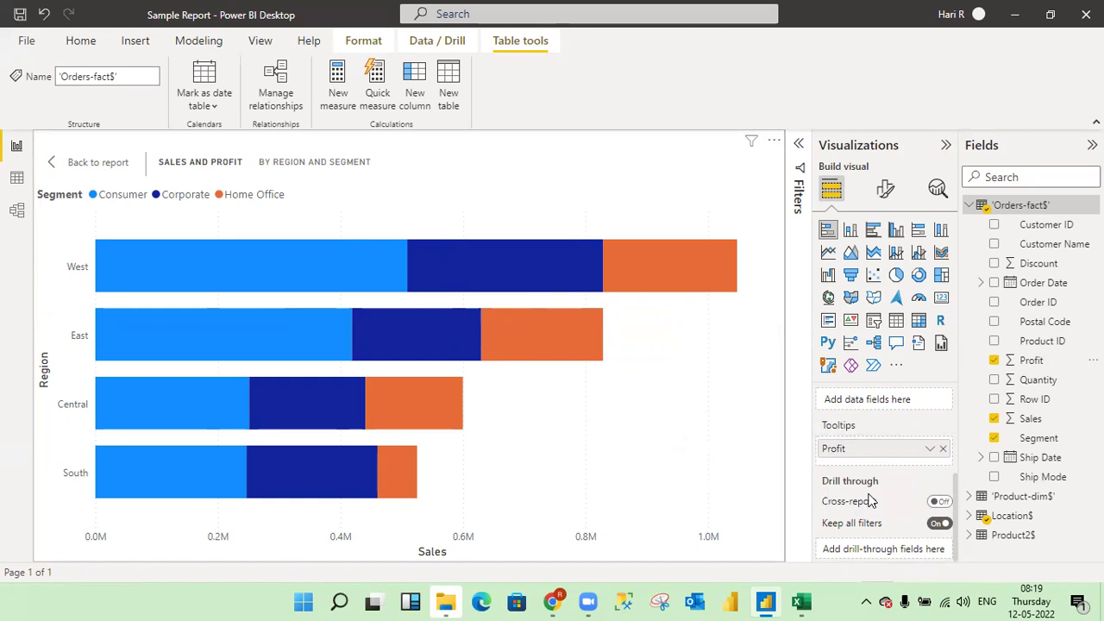
mouse_move(873, 500)
scroll(956, 457, "up", 5)
scroll(956, 418, "up", 1)
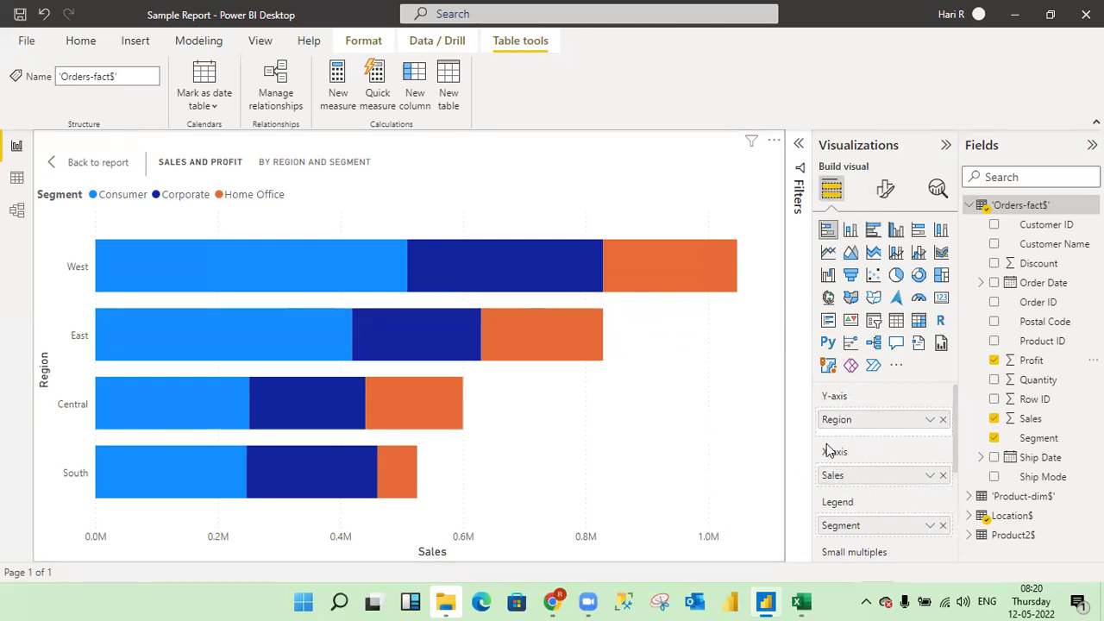
mouse_move(842, 458)
left_click_drag(956, 449, 957, 502)
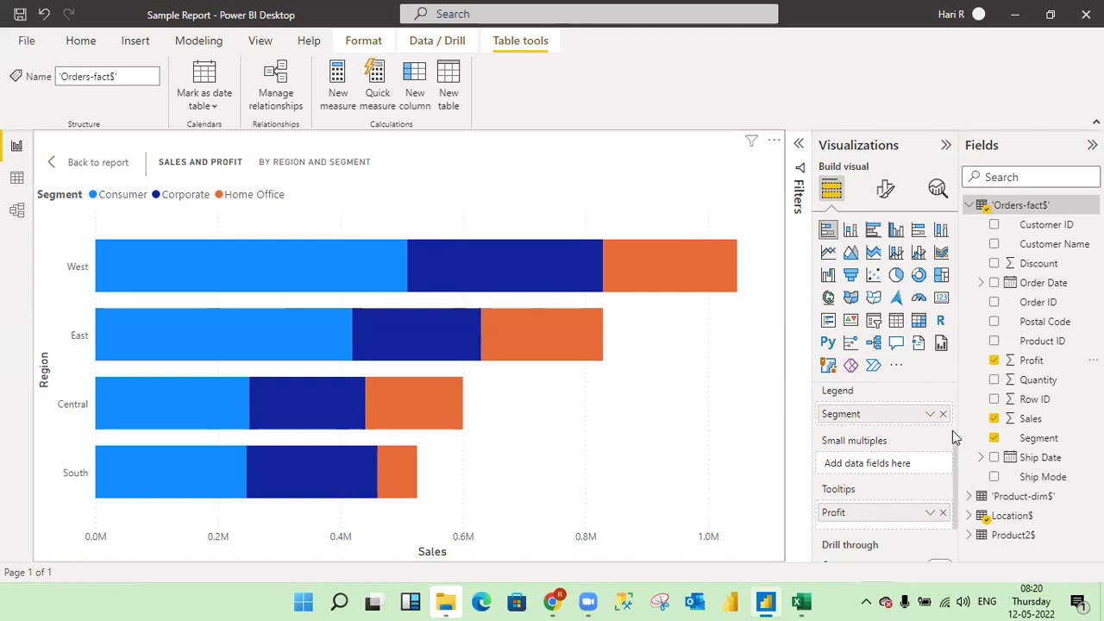
scroll(956, 427, "up", 3)
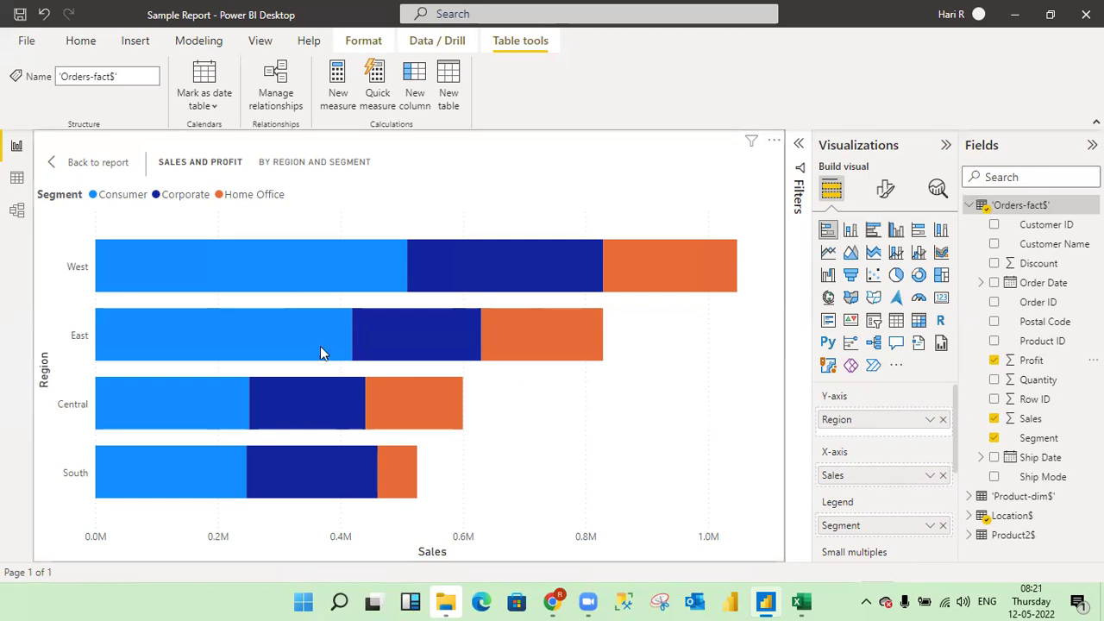
mouse_move(361, 336)
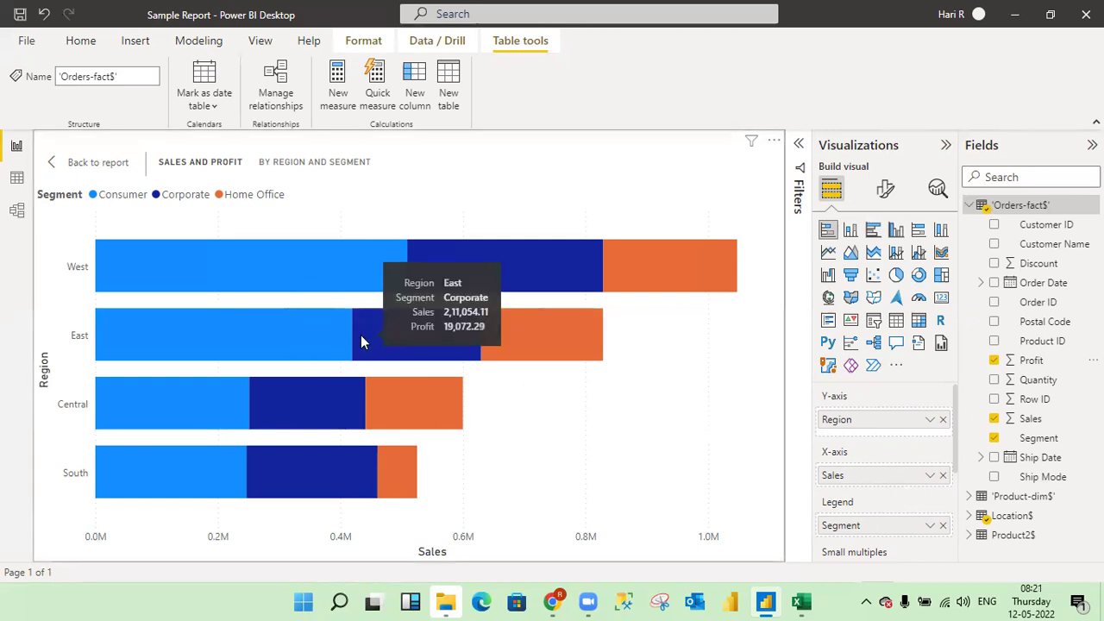
mouse_move(389, 265)
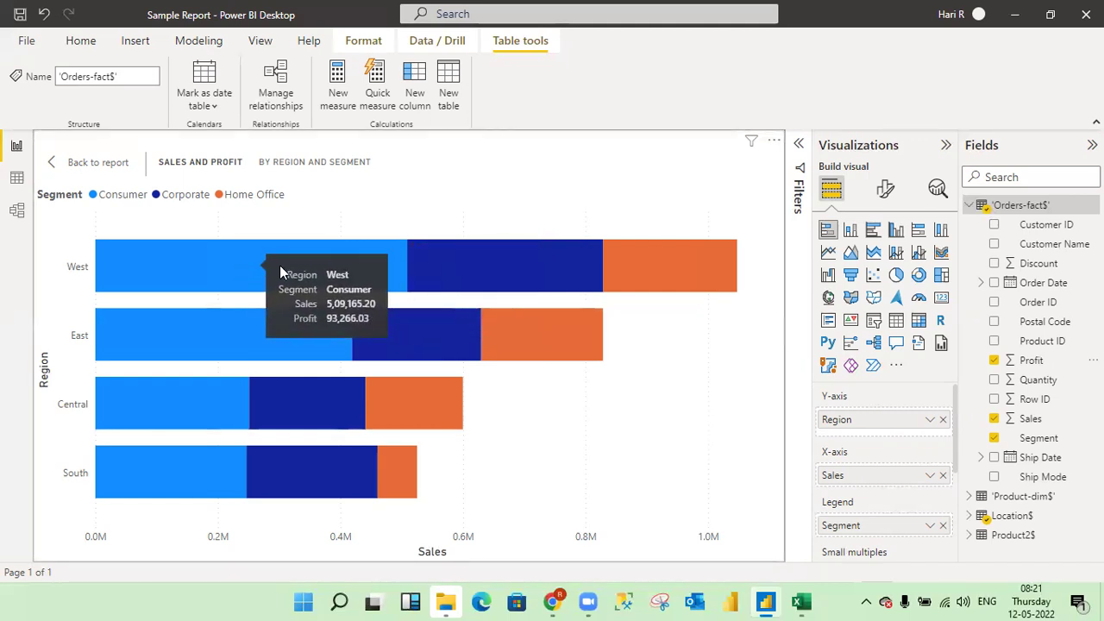
Step: Review the West bar's tooltip and compare the chart's field assignments with its visual and general formatting options
mouse_move(231, 277)
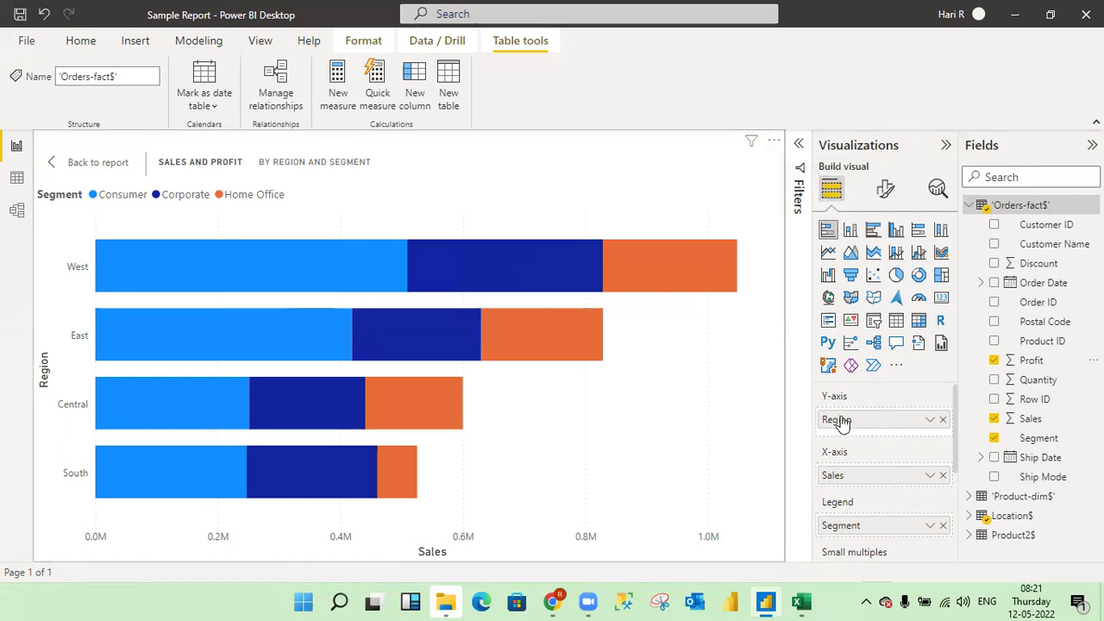
left_click(884, 193)
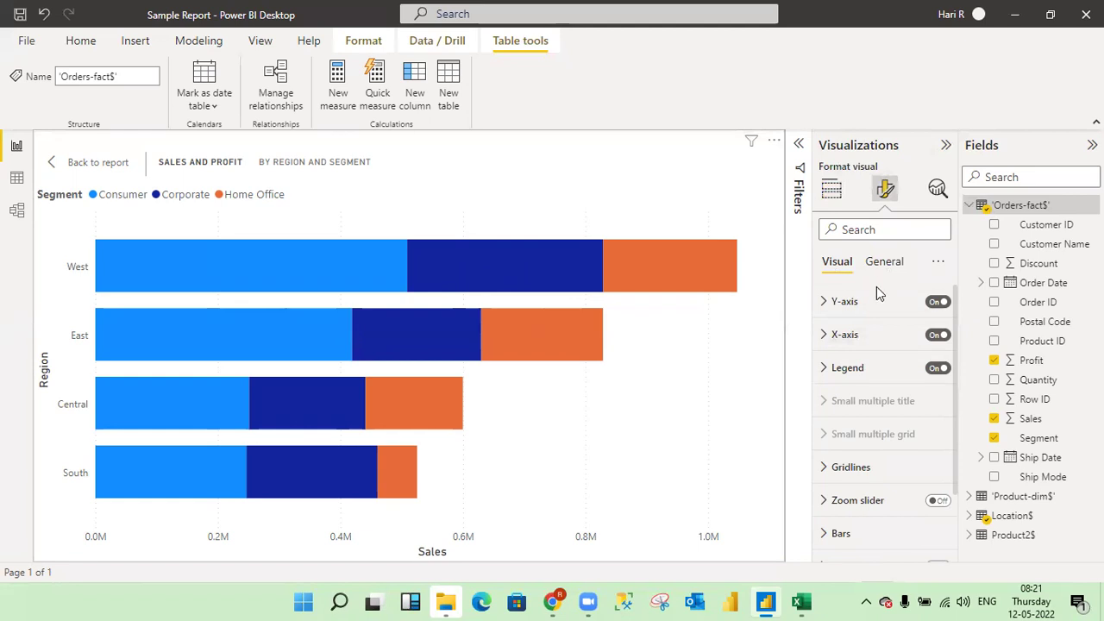
mouse_move(473, 294)
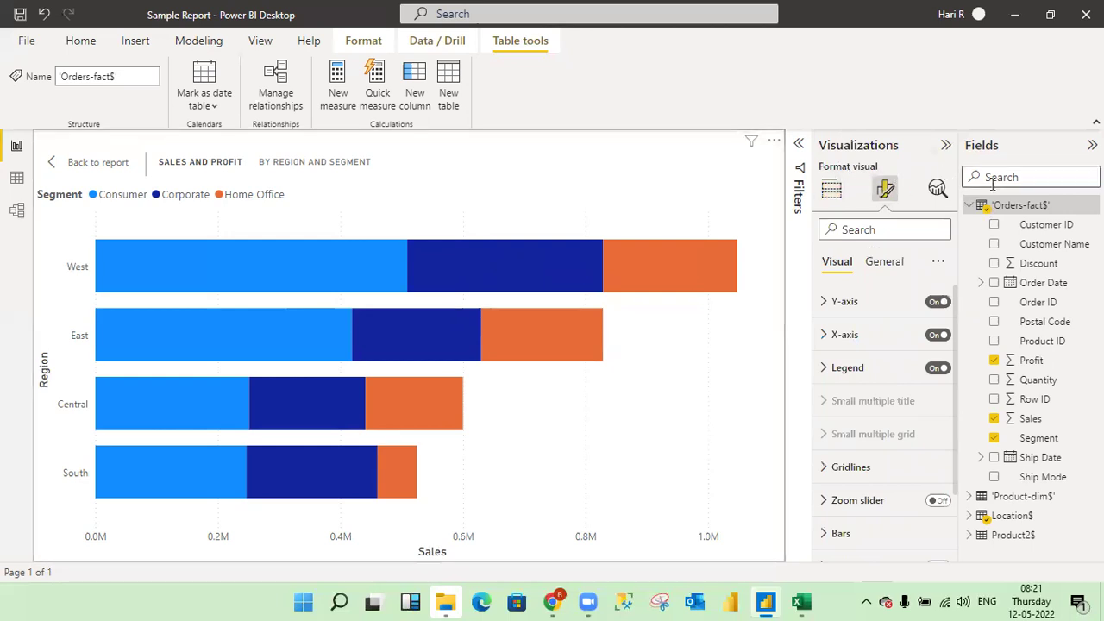
left_click(831, 192)
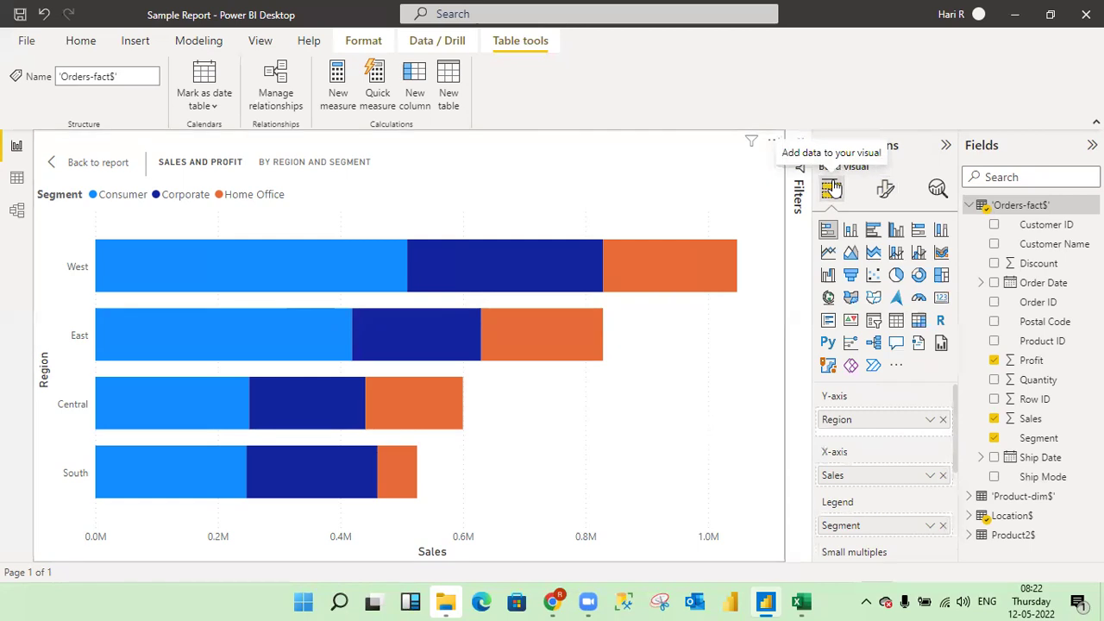
left_click(885, 191)
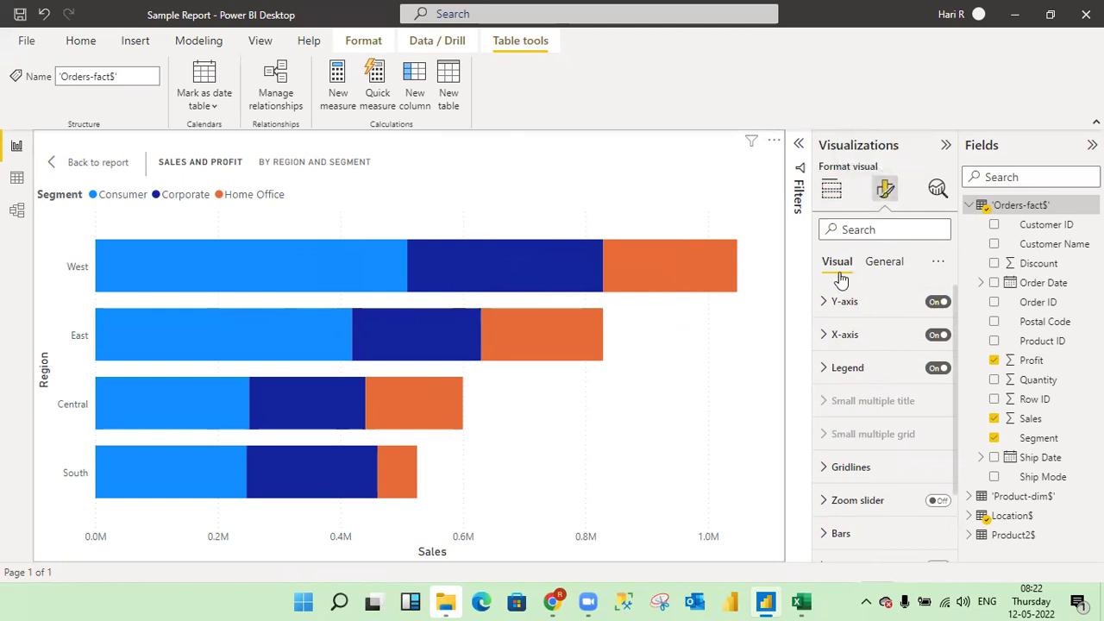
left_click(886, 263)
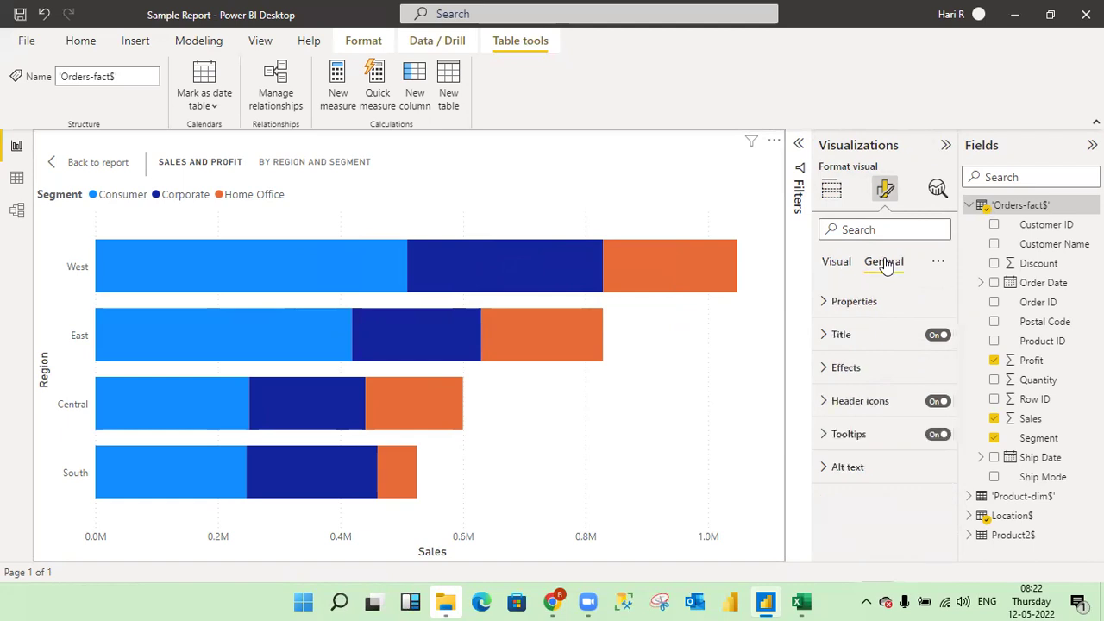
left_click(837, 267)
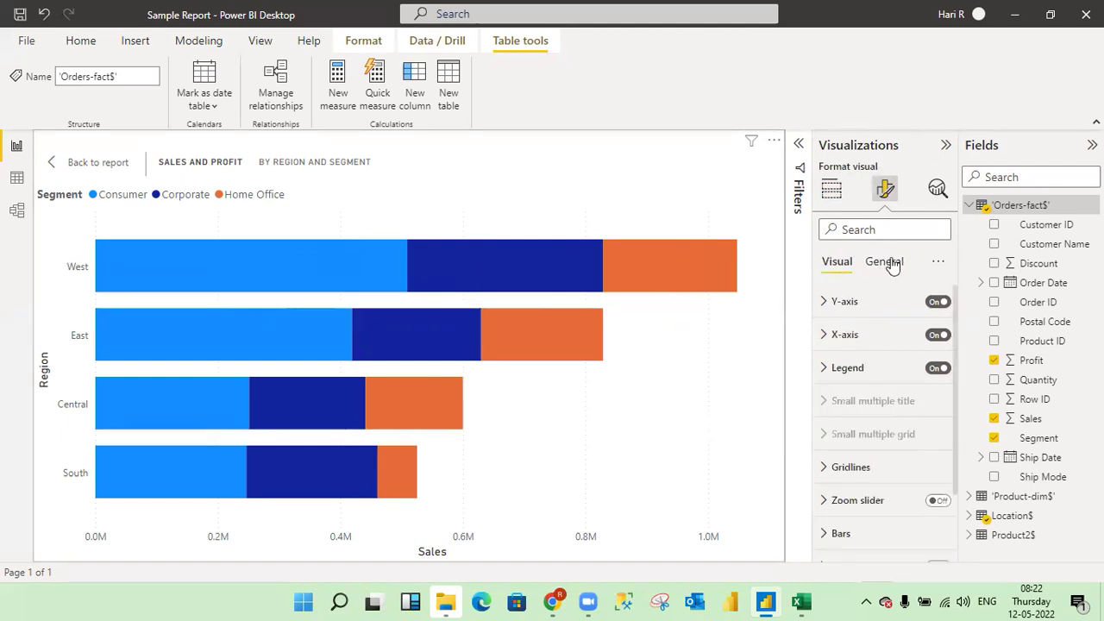
left_click(829, 195)
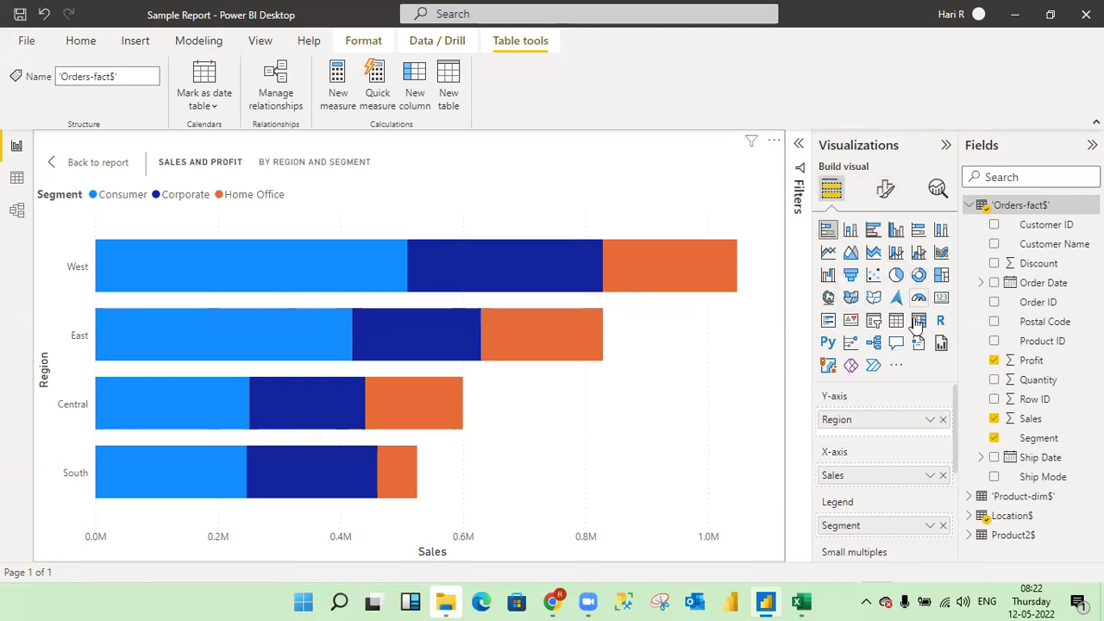
left_click(886, 193)
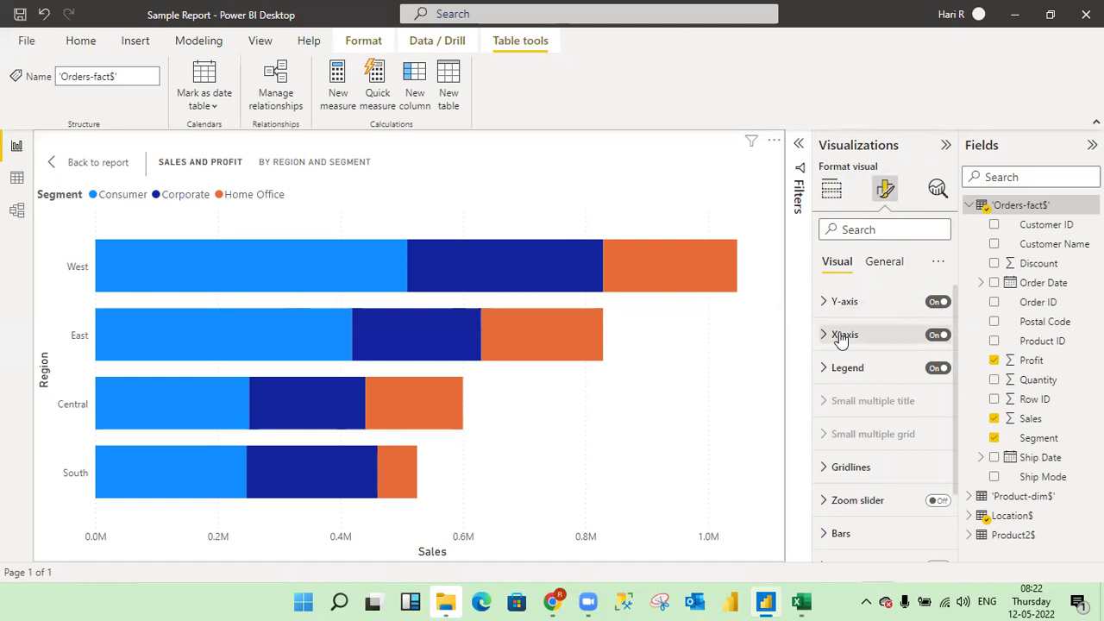
left_click(832, 198)
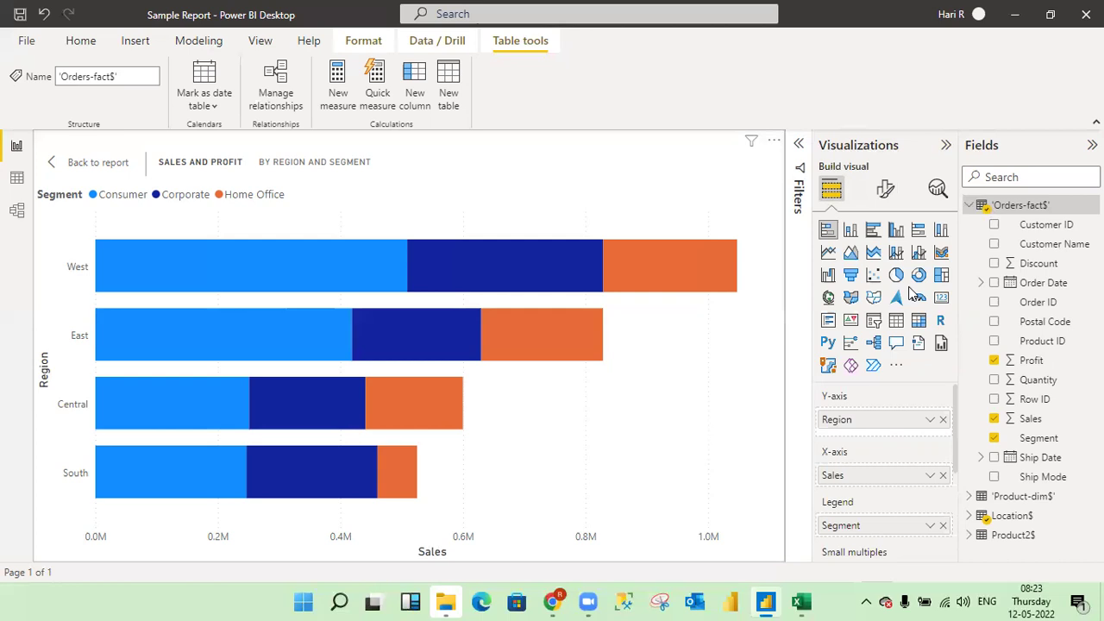
Step: Turn the chart's Y-axis off in the visual formatting options and turn it back on
left_click(888, 192)
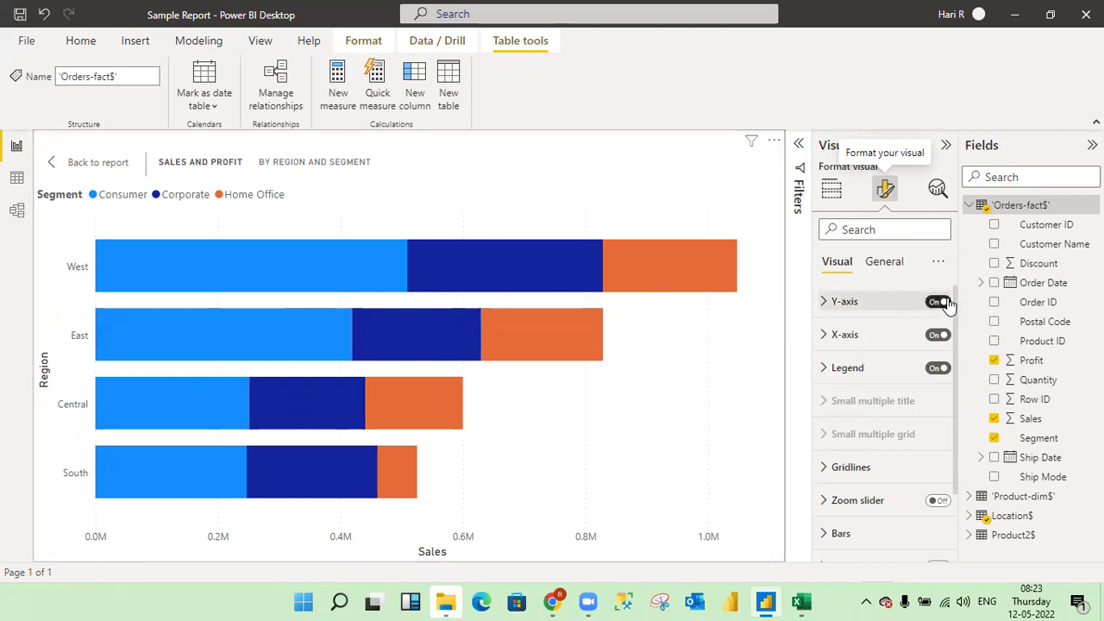
left_click(938, 303)
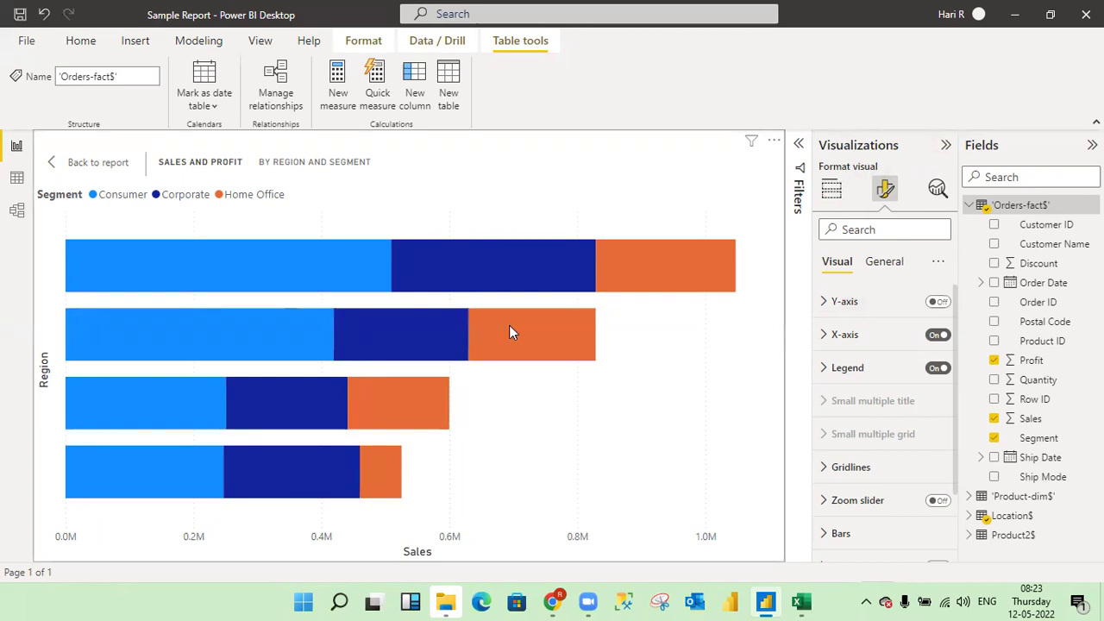
left_click(936, 301)
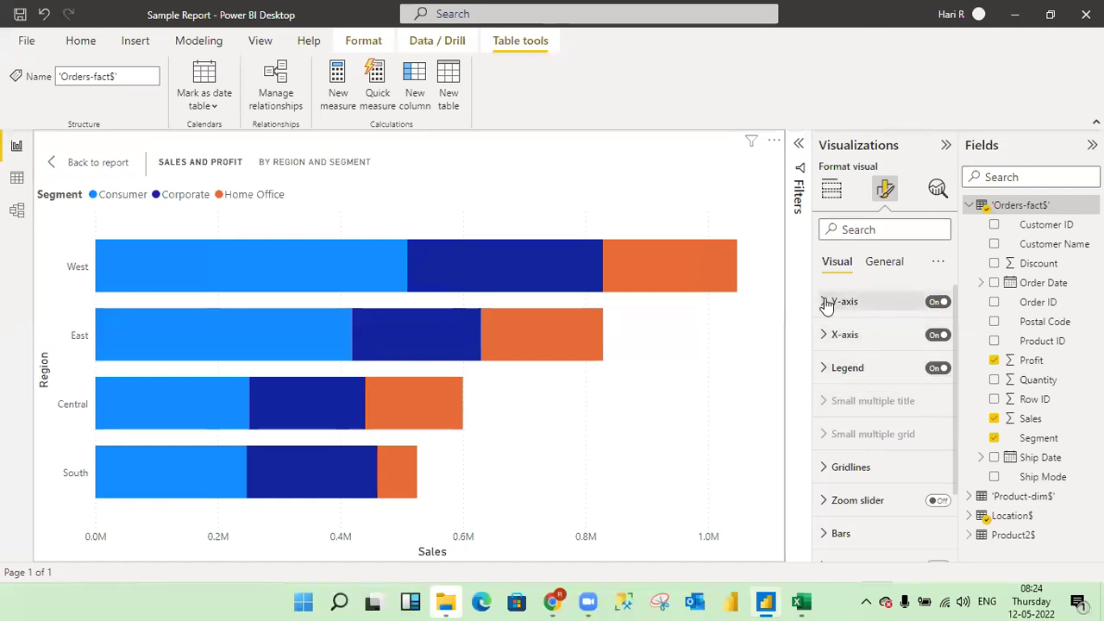
Step: Set the font of the chart's Y-axis values to Segoe UI Bold in the visual formatting options
left_click(831, 190)
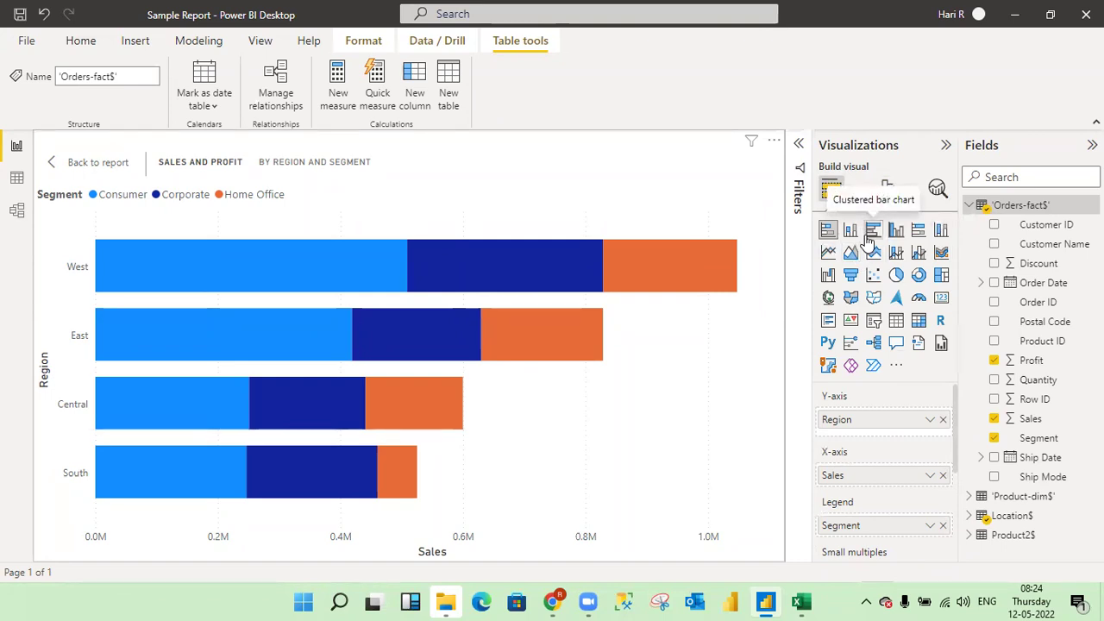
left_click(886, 190)
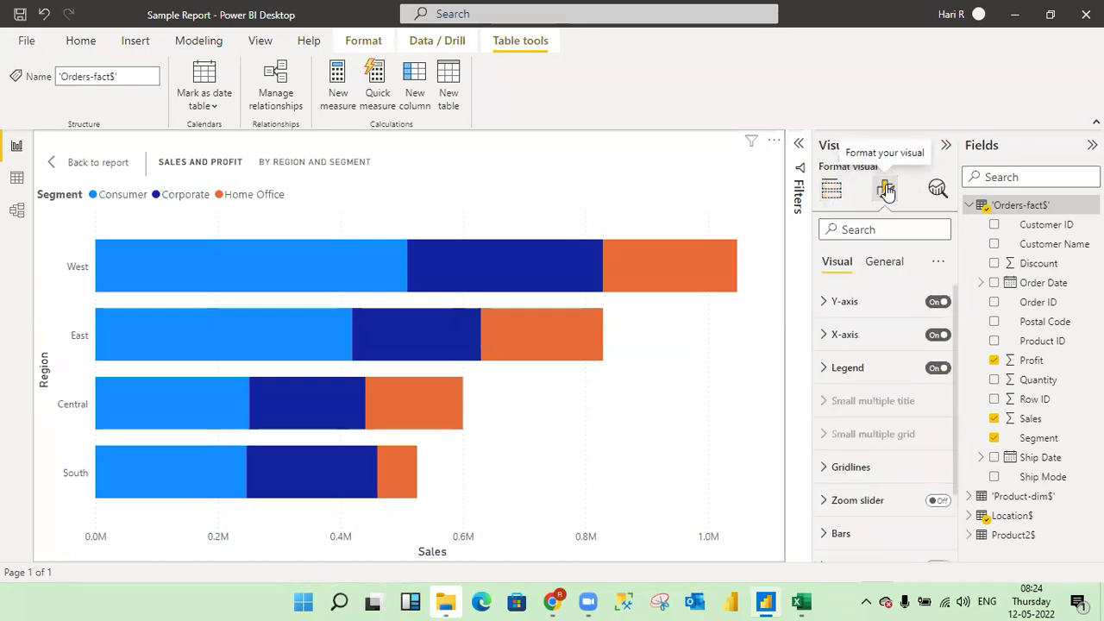
left_click(824, 307)
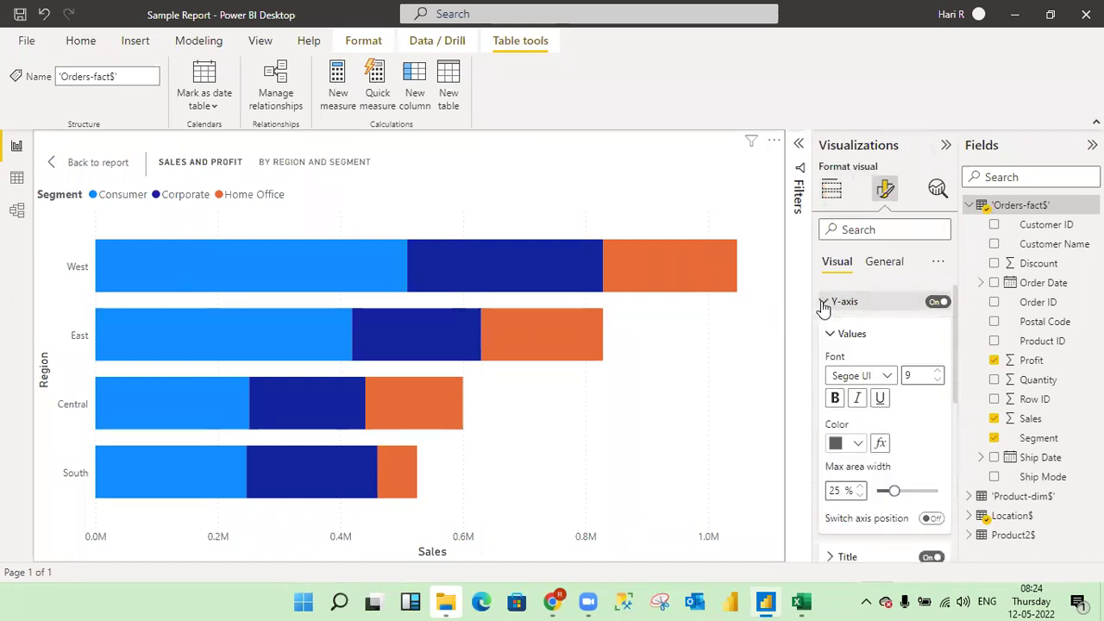
left_click(824, 303)
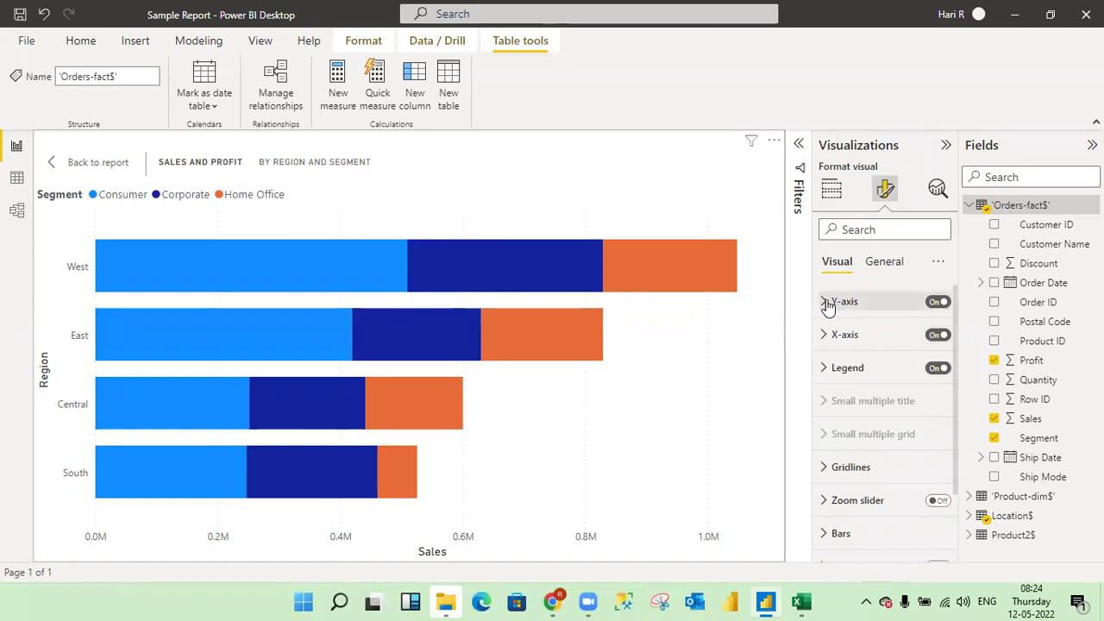
left_click(825, 303)
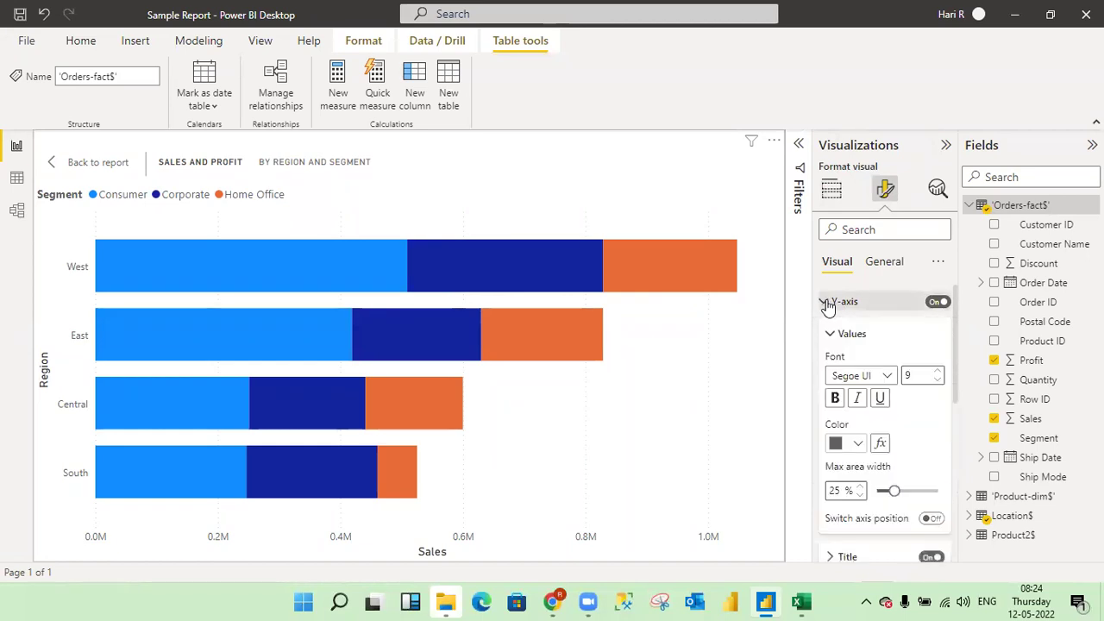
left_click(883, 382)
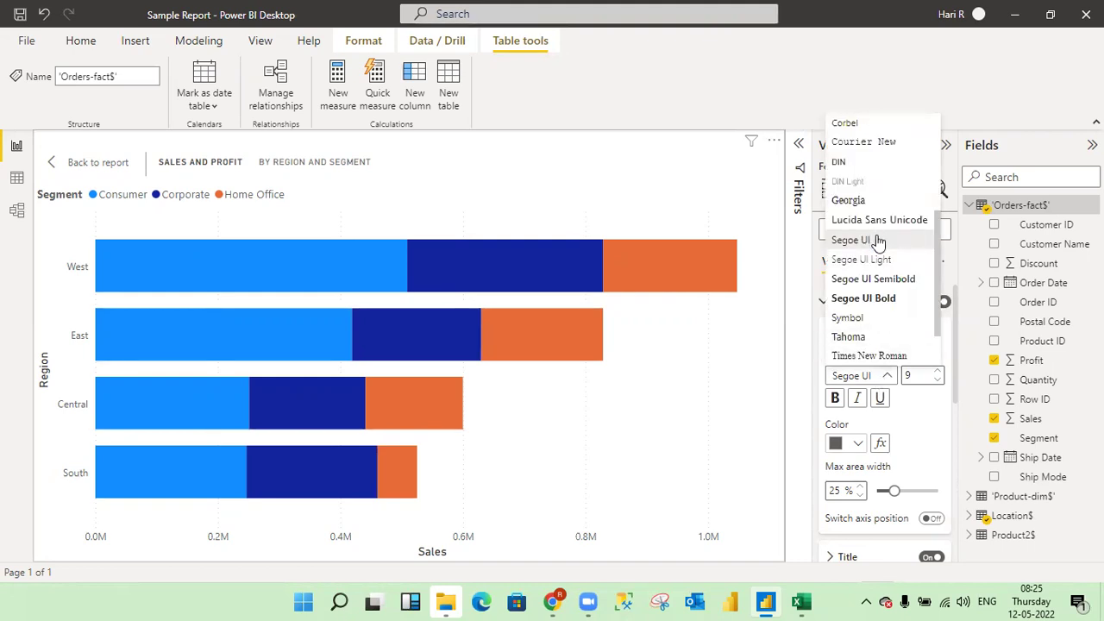
left_click(864, 298)
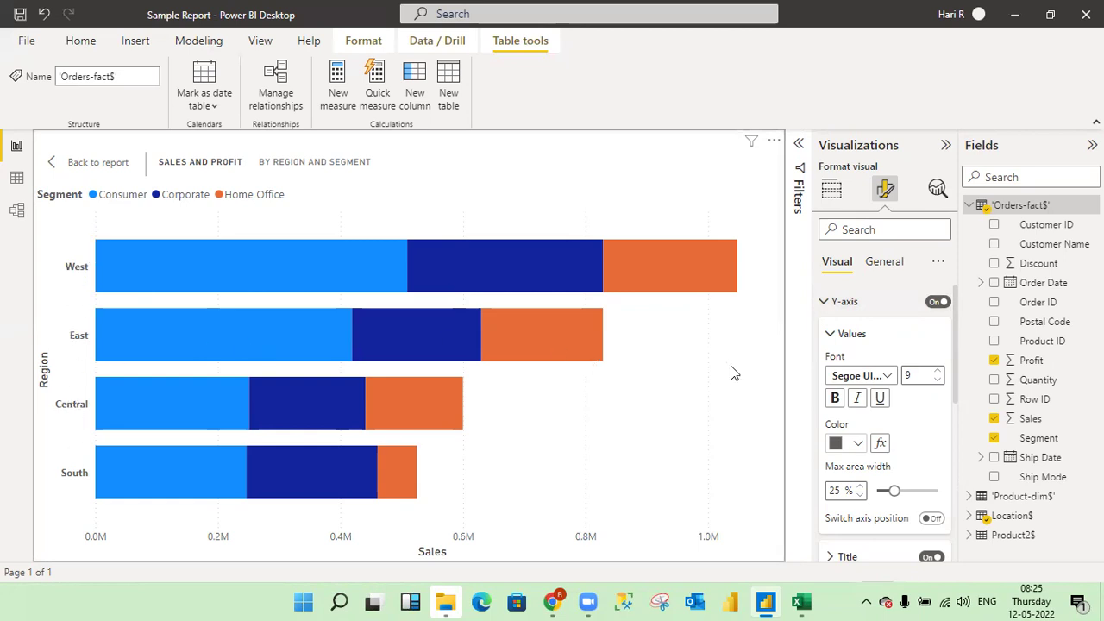
Step: Make the Y-axis values italic and underlined, and set their font size to 10
left_click(858, 400)
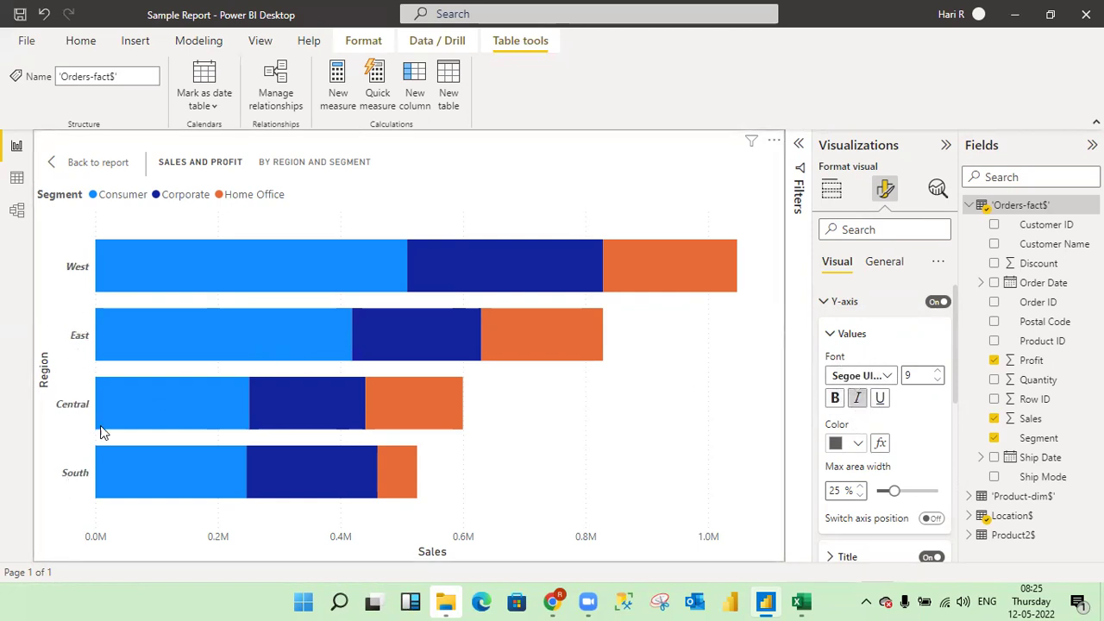
left_click(880, 398)
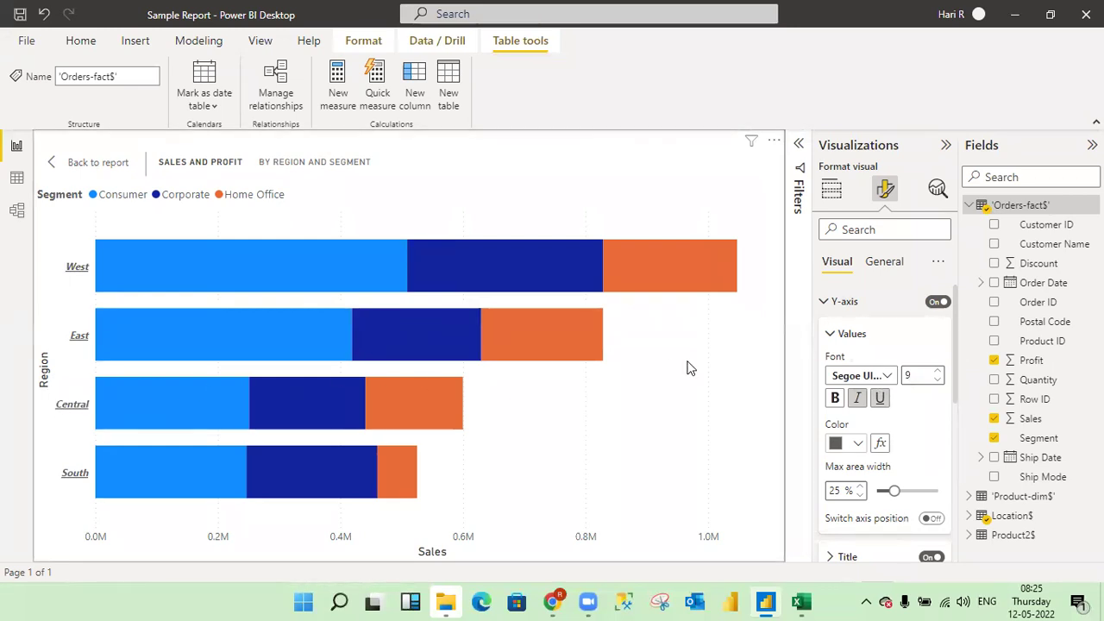
left_click(938, 373)
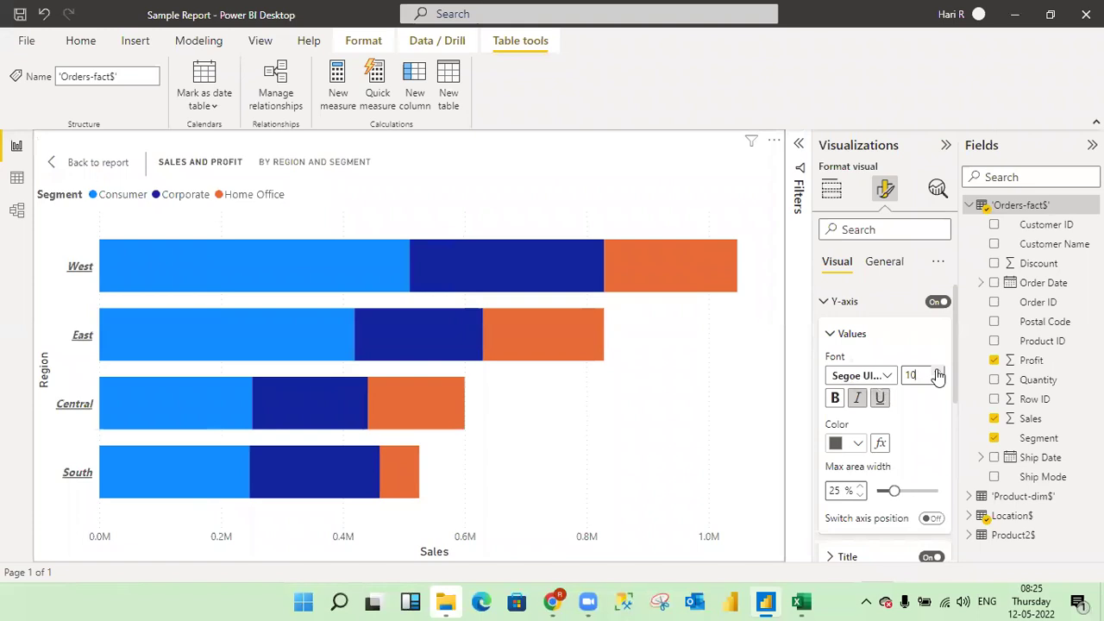
Step: Try blue as the color of the Y-axis values, then set the color to black
left_click(858, 445)
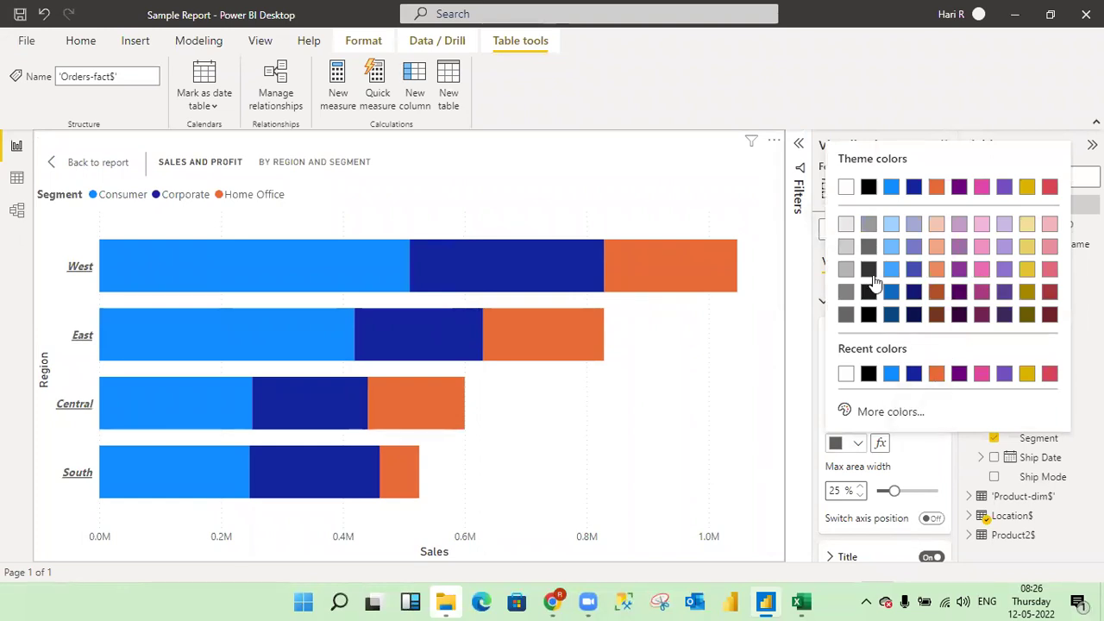
left_click(897, 380)
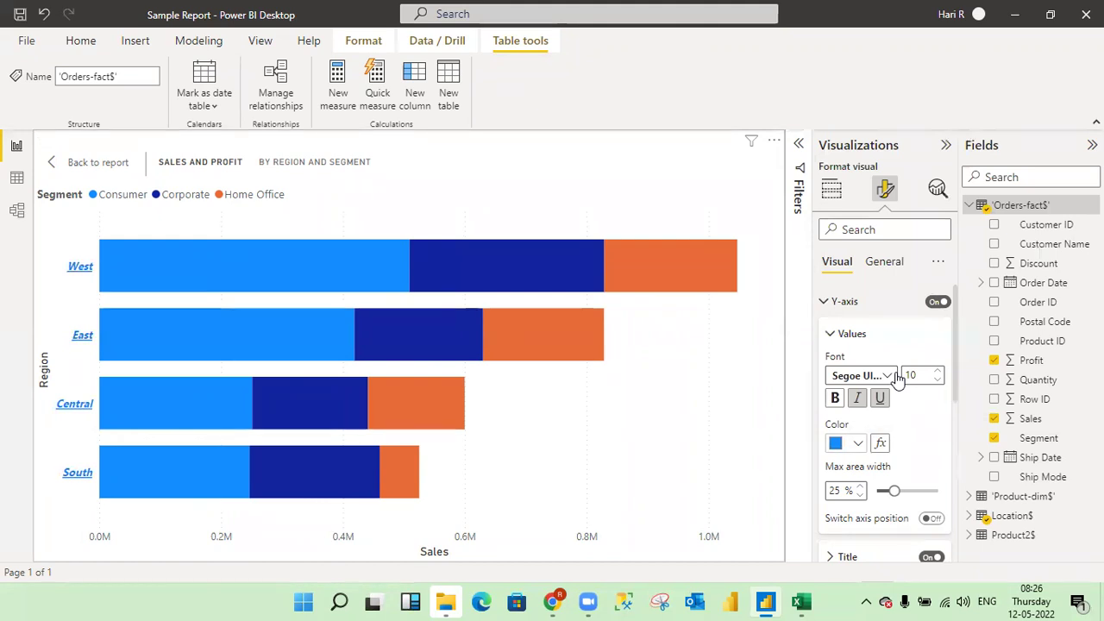
left_click(859, 445)
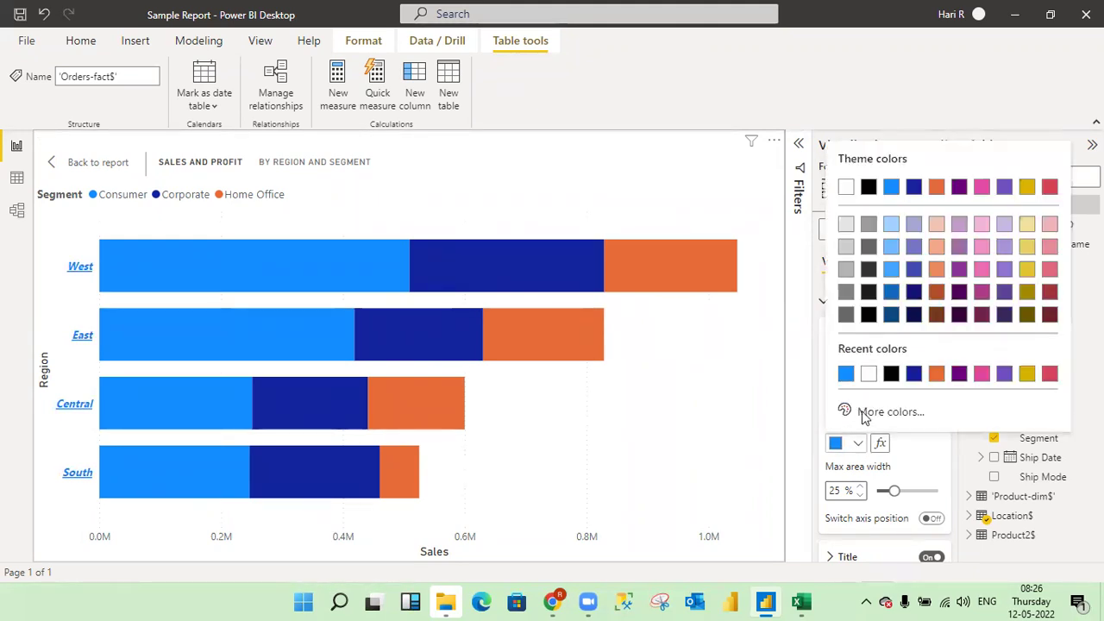
left_click(867, 187)
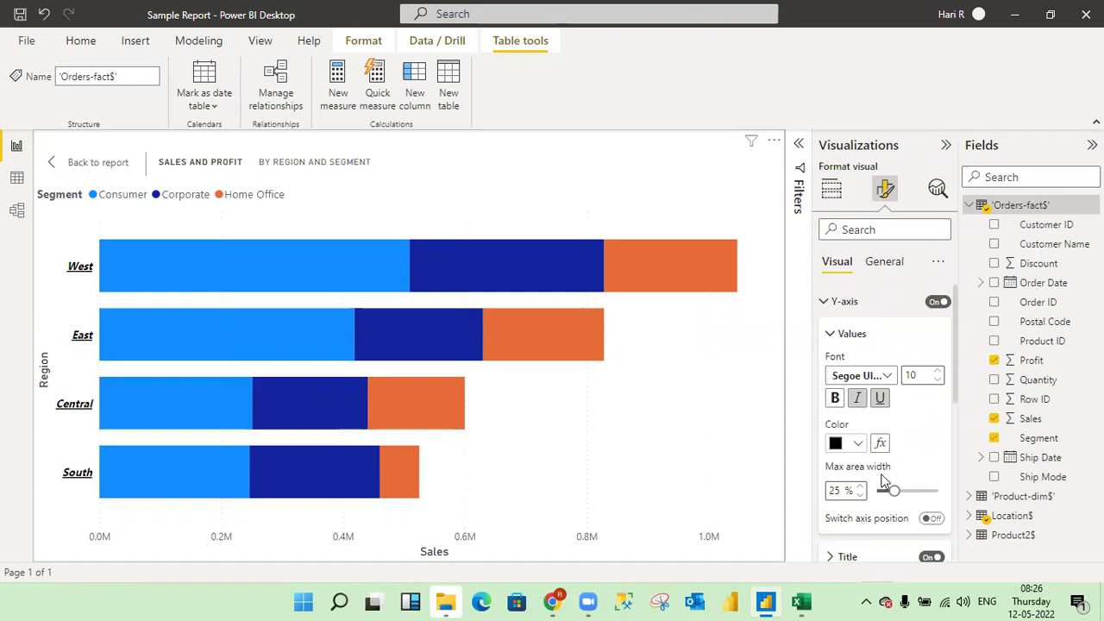
Step: Test the Y-axis max area width at 38% on the report page, set it to 24% and reopen the chart in focus mode
left_click_drag(893, 491, 915, 491)
mouse_move(914, 491)
left_mouse_down()
mouse_move(936, 491)
mouse_move(892, 491)
left_mouse_up()
left_click(92, 163)
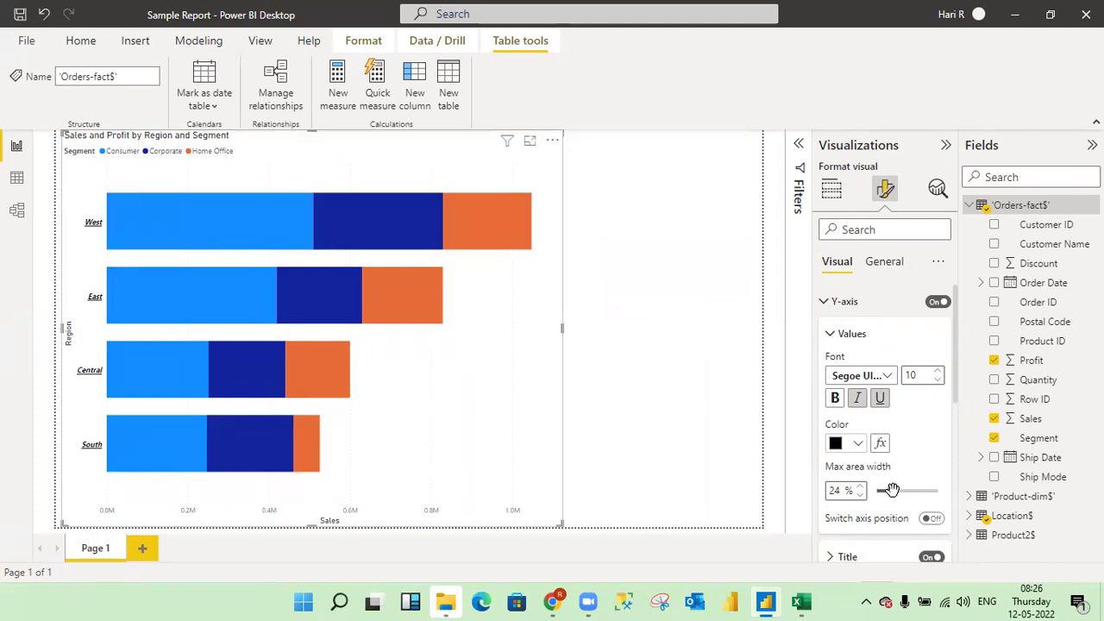
left_click_drag(892, 489, 916, 490)
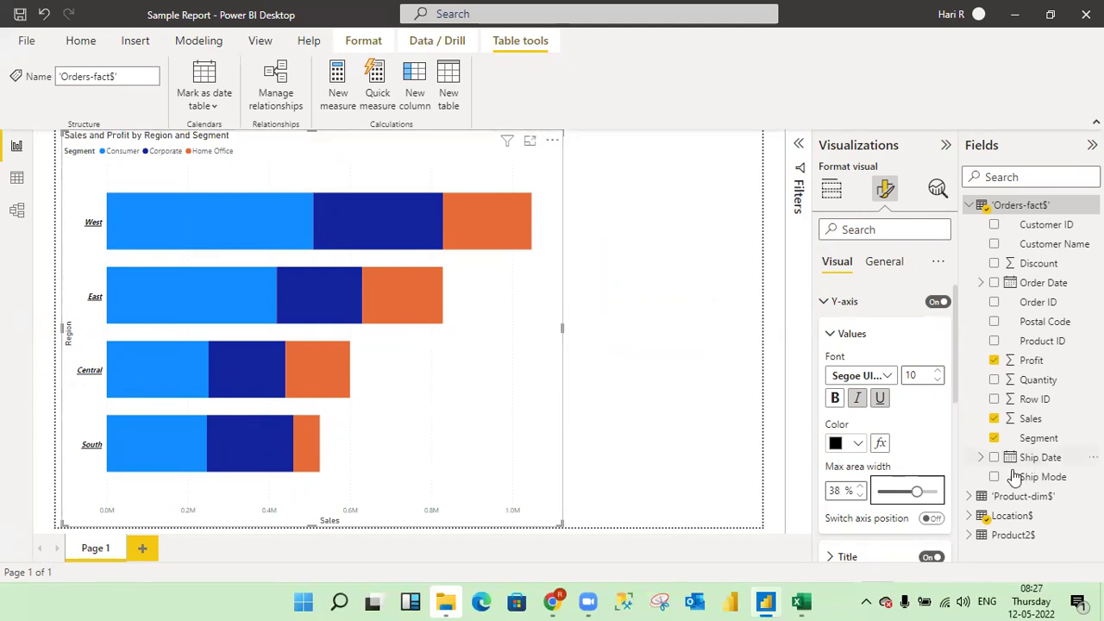
left_click_drag(916, 491, 892, 493)
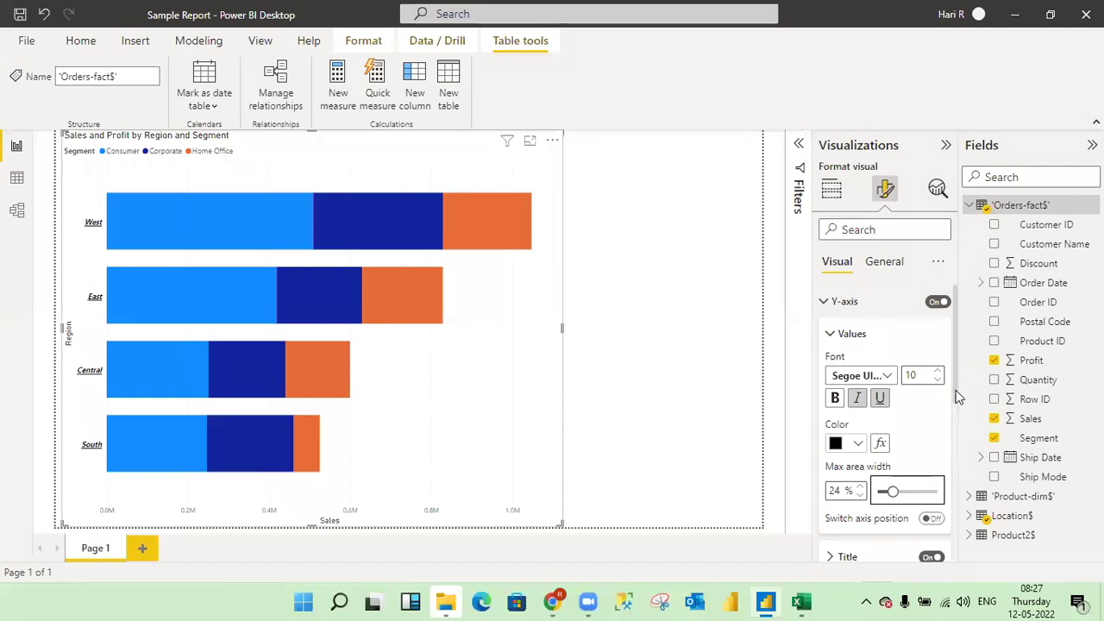
scroll(960, 414, "down", 1)
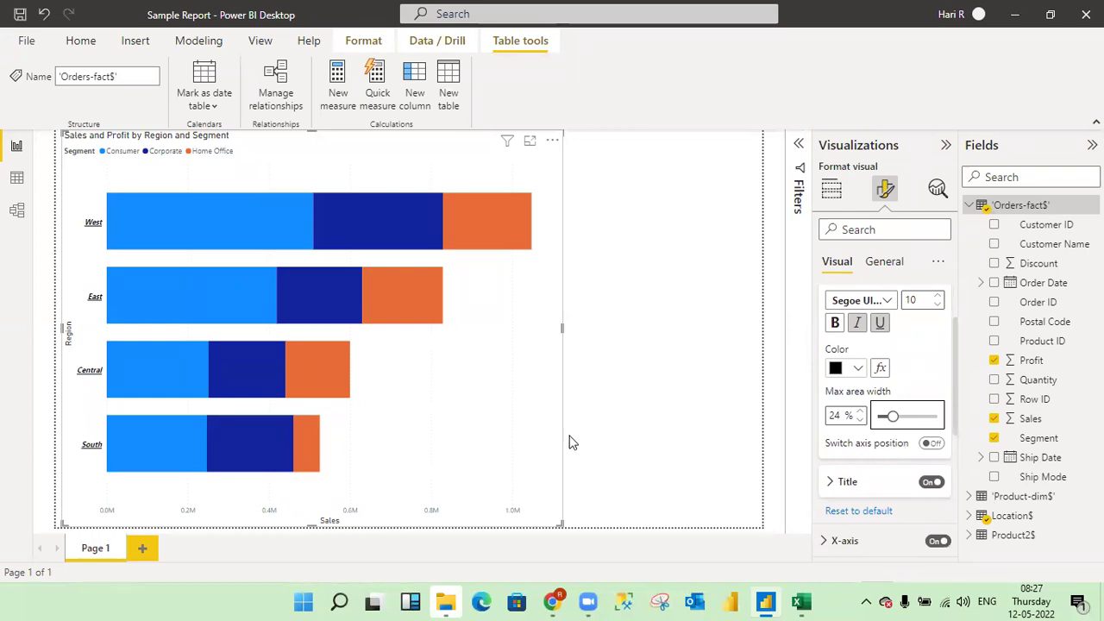
left_click(530, 141)
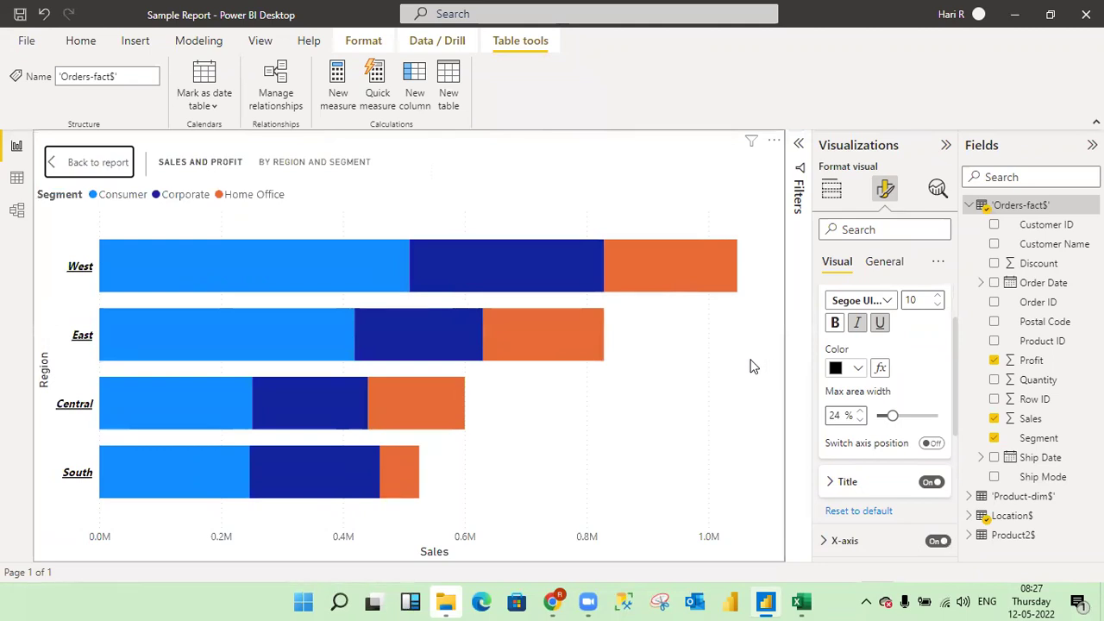
Step: Switch the Y-axis position to the opposite side of the chart and switch it back
left_click(931, 444)
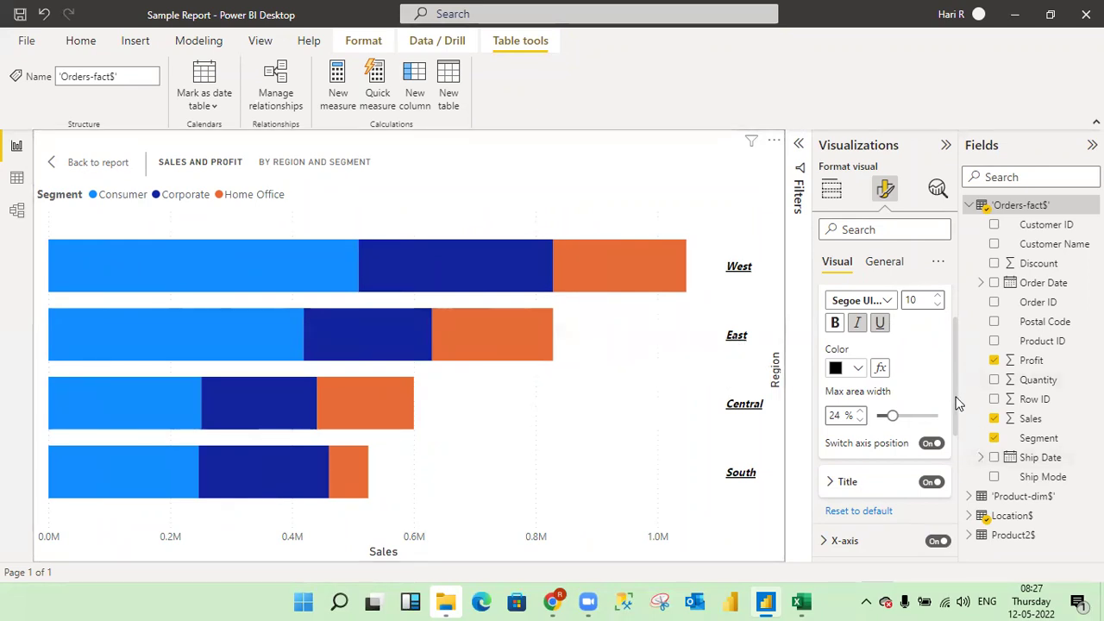
left_click_drag(956, 404, 952, 376)
left_click_drag(953, 382, 953, 410)
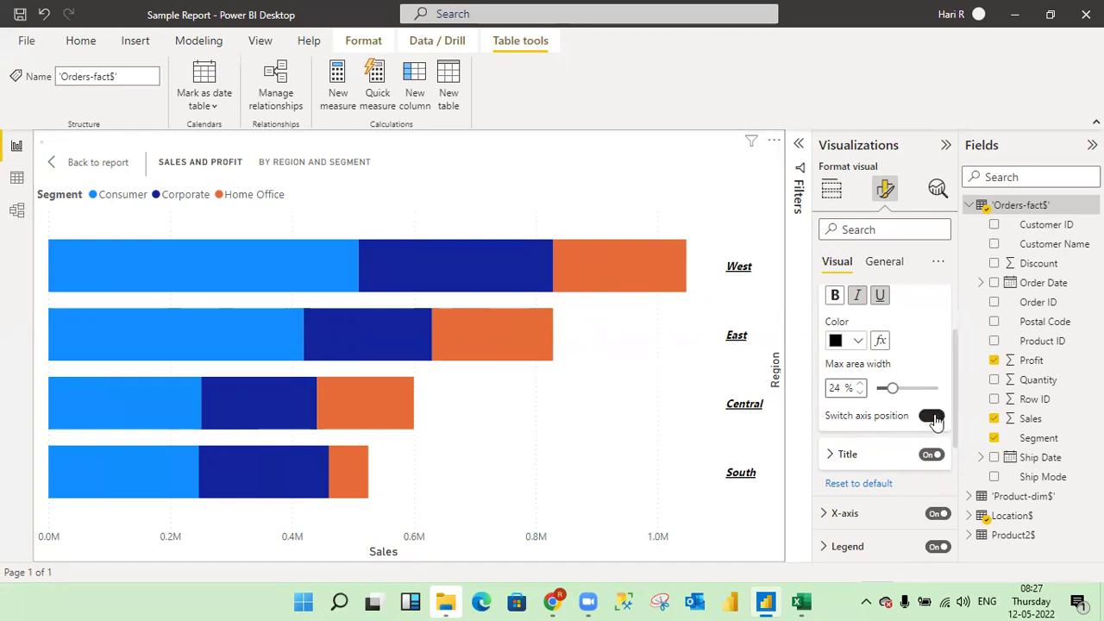
left_click(933, 417)
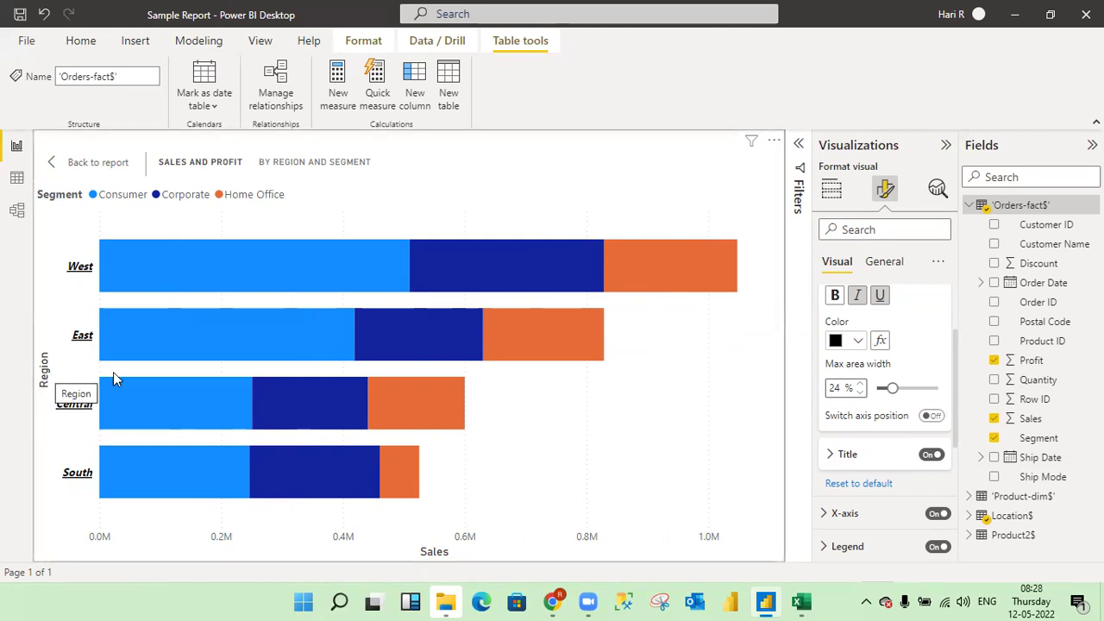
Step: Turn the Y-axis title off and back on
left_click(932, 454)
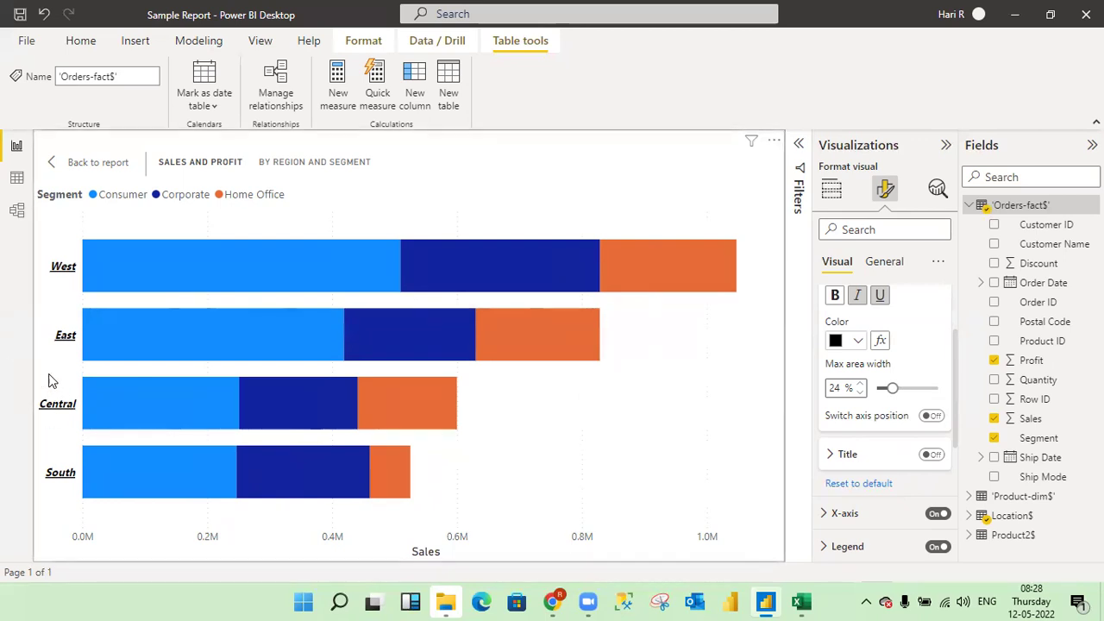
left_click(932, 454)
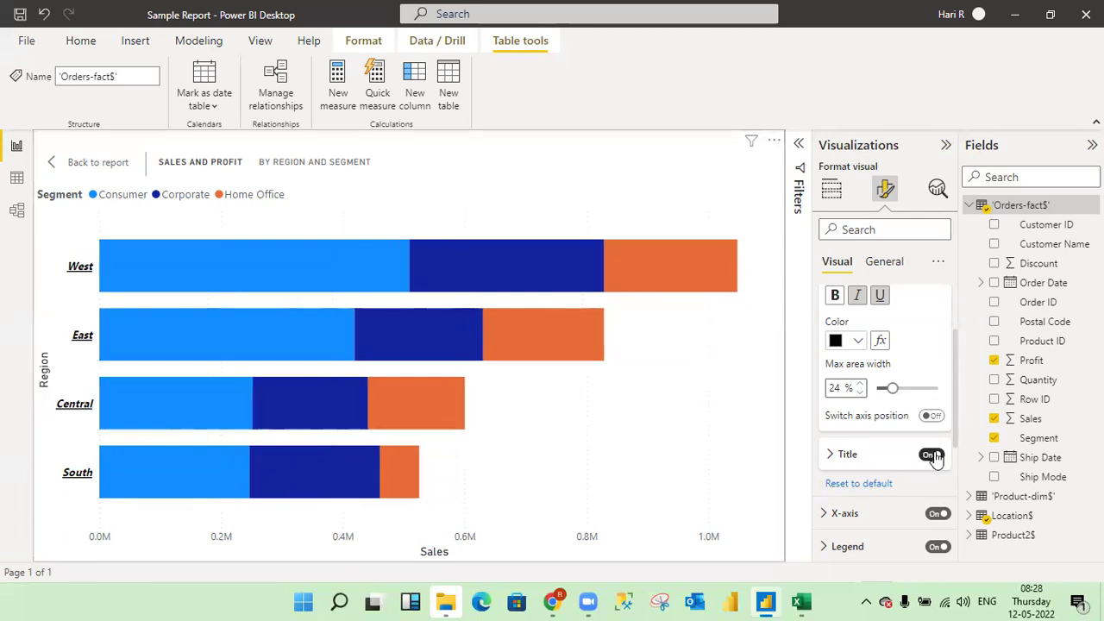
Step: Try "Region wise" as the Y-axis title text, then set the title text to "Region"
left_click(832, 457)
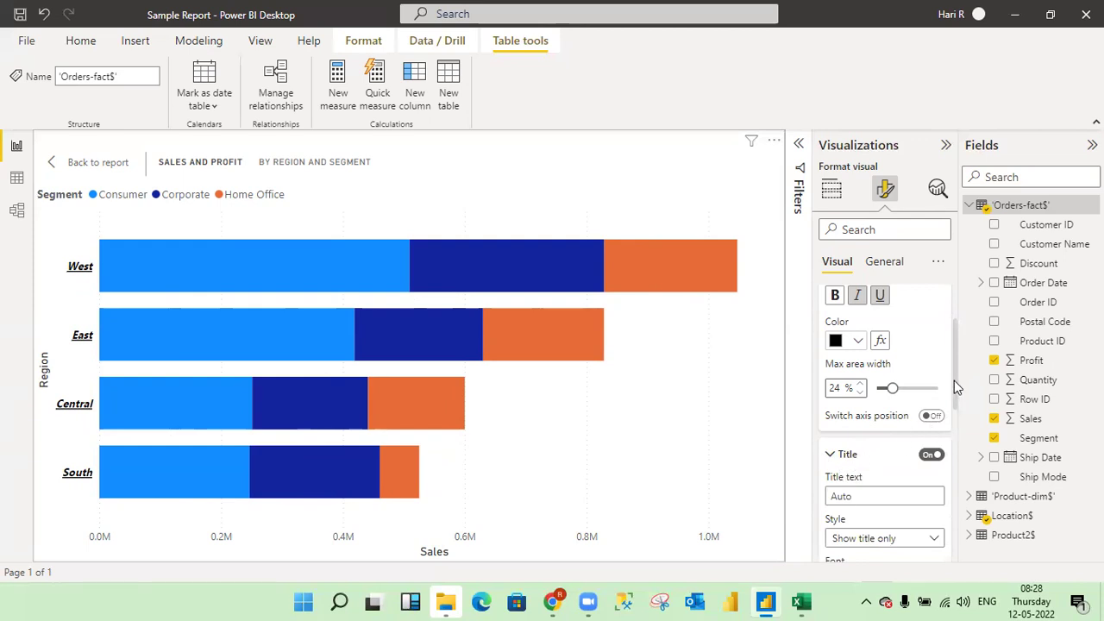
left_click_drag(955, 388, 955, 440)
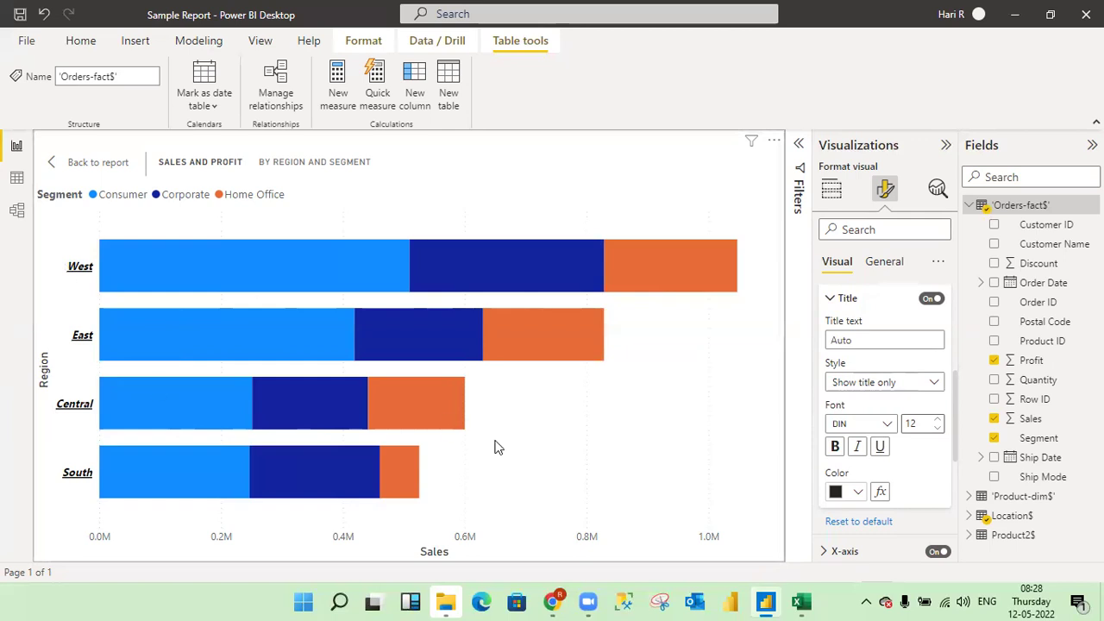
left_click(879, 342)
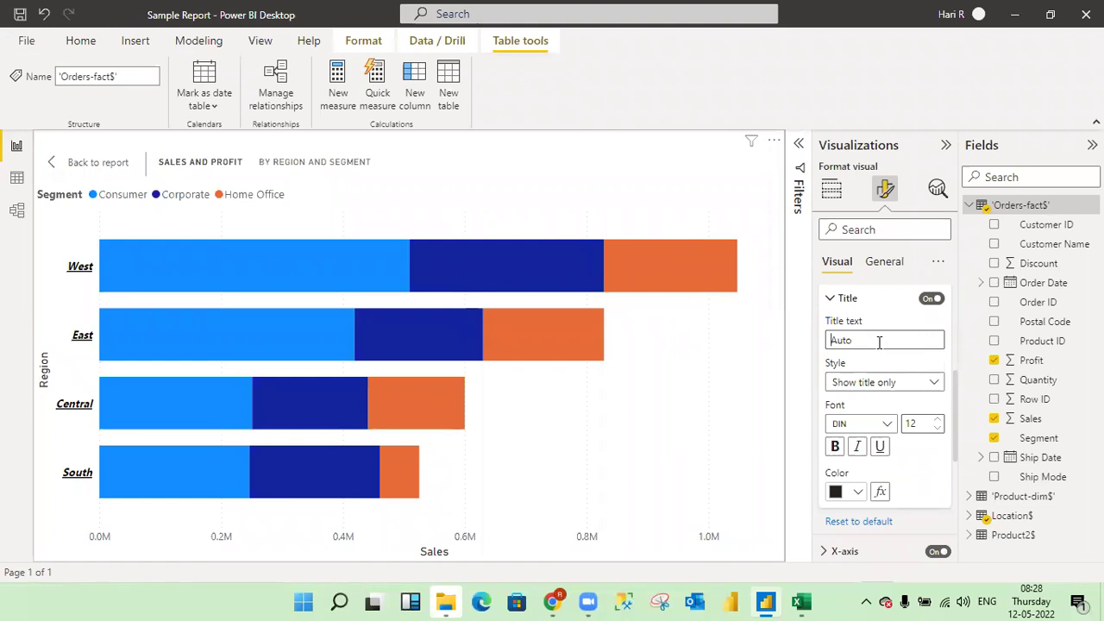
type("Region wise")
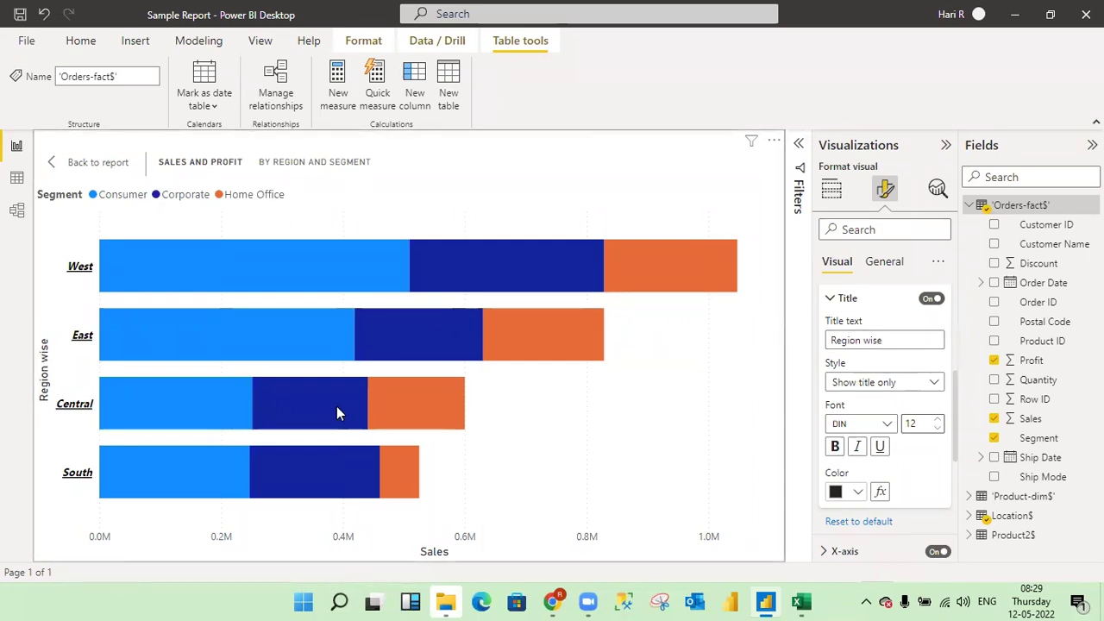
left_click(897, 341)
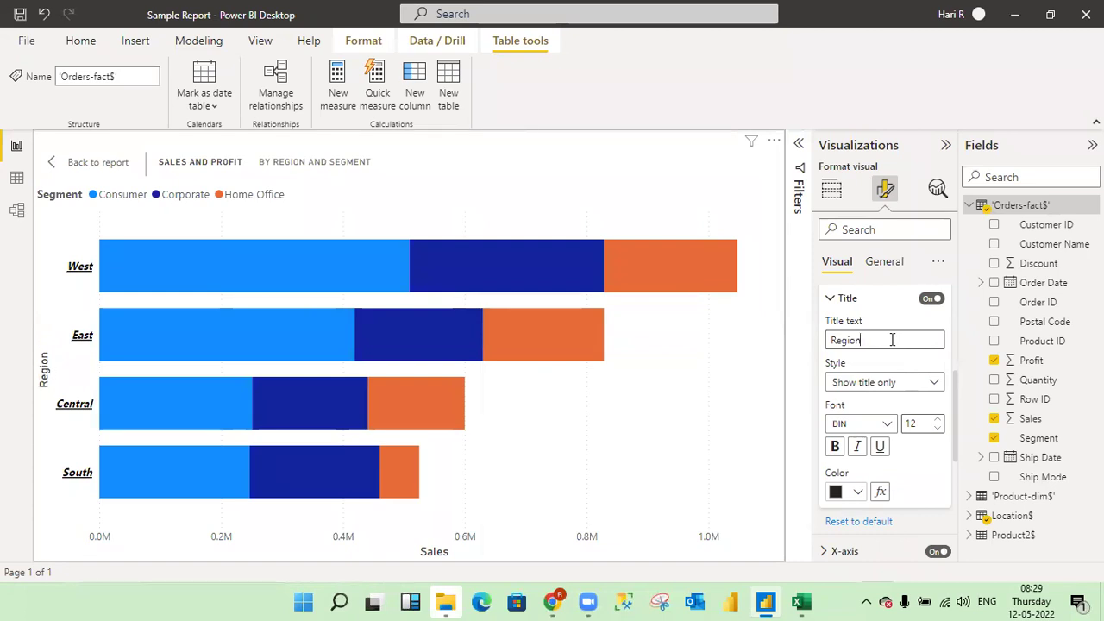
Step: Check the style options of the Y-axis title and set its font to Arial Black
left_click(936, 385)
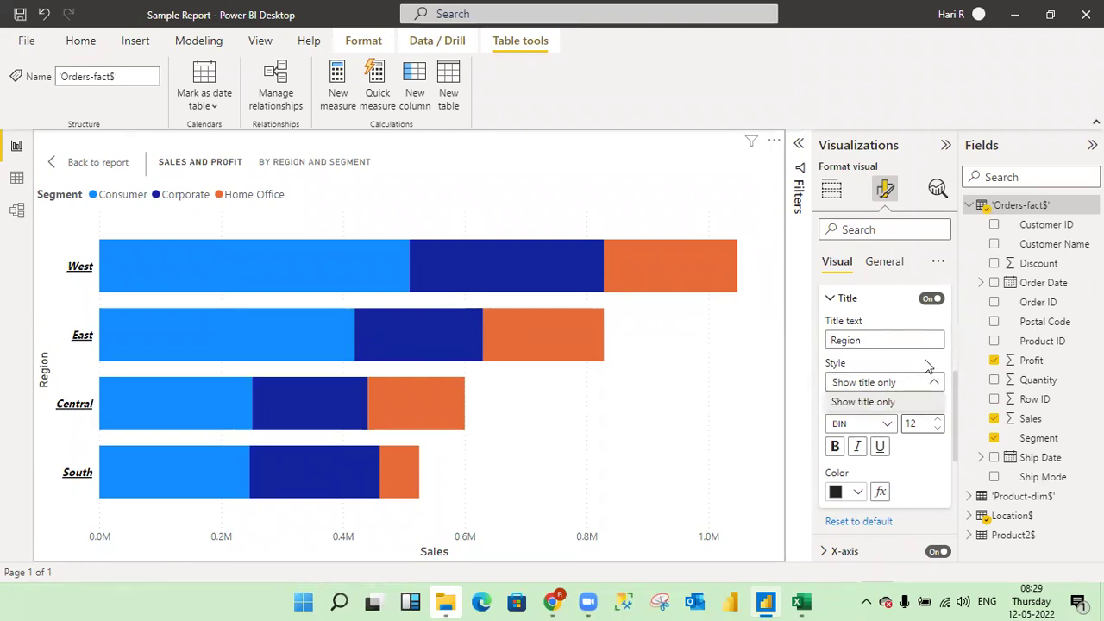
left_click(927, 366)
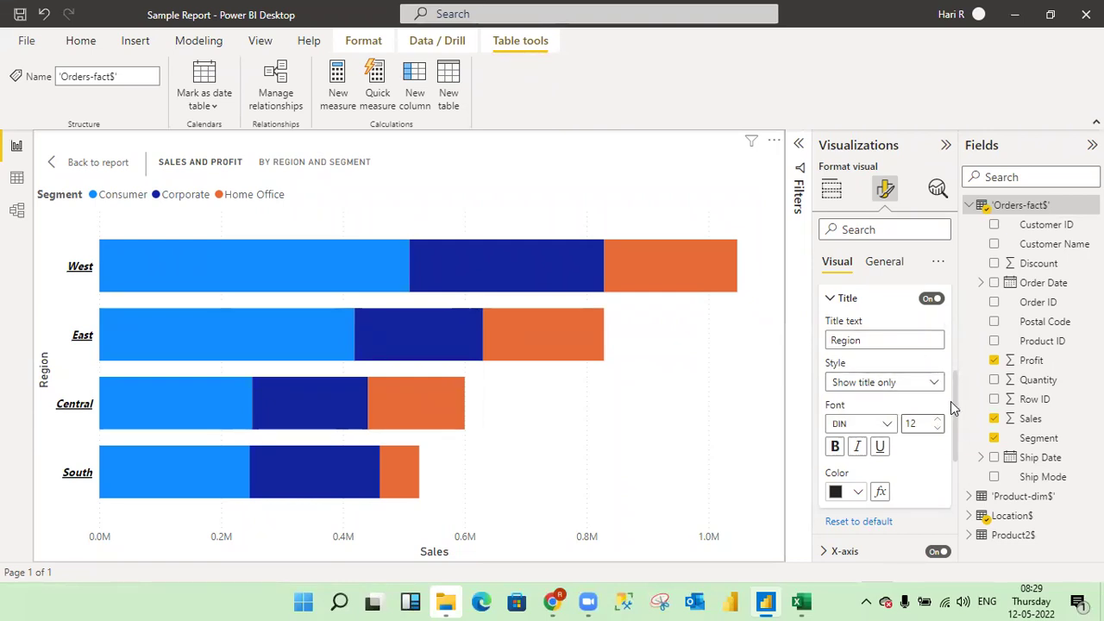
scroll(954, 414, "down", 2)
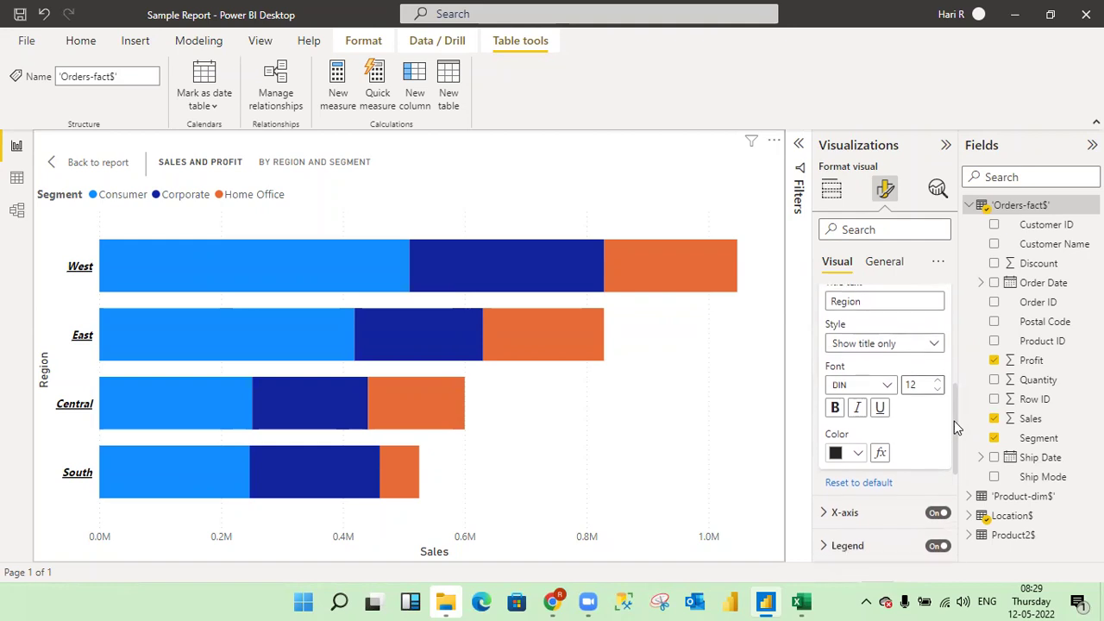
left_click(888, 373)
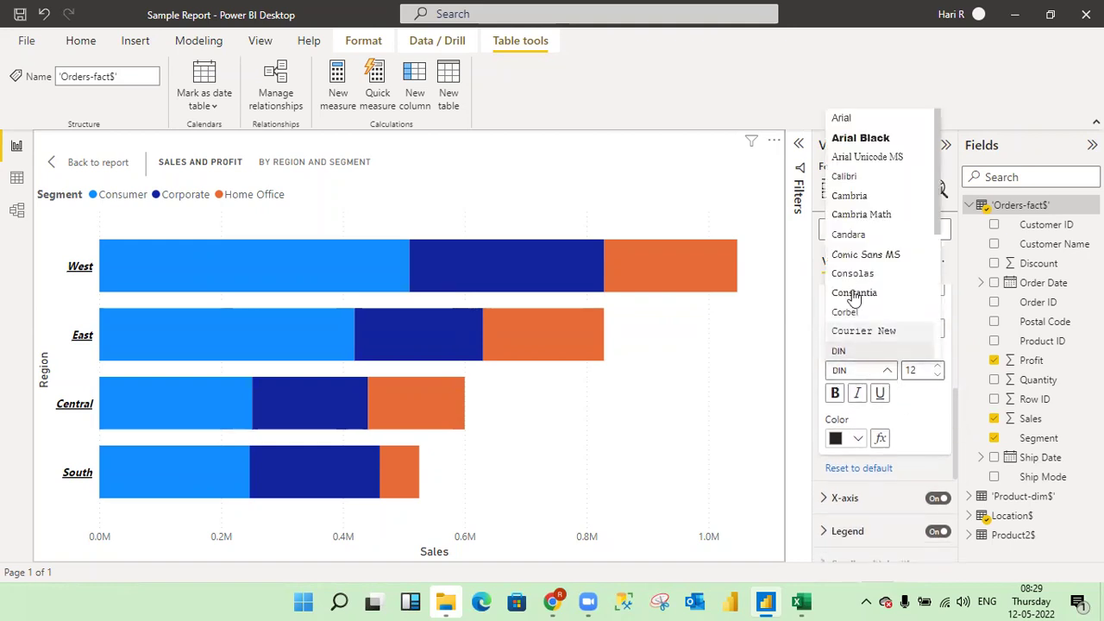
left_click(862, 138)
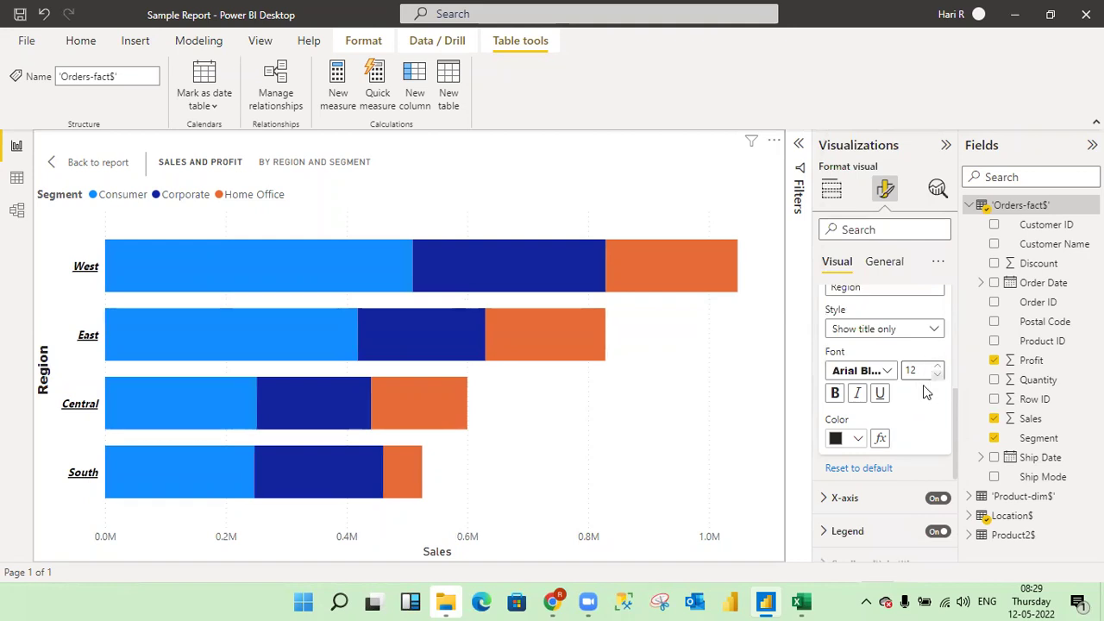
left_click(834, 393)
Step: Review the Y-axis value settings once more and collapse the entire group of Y-axis settings
left_click_drag(956, 431, 951, 320)
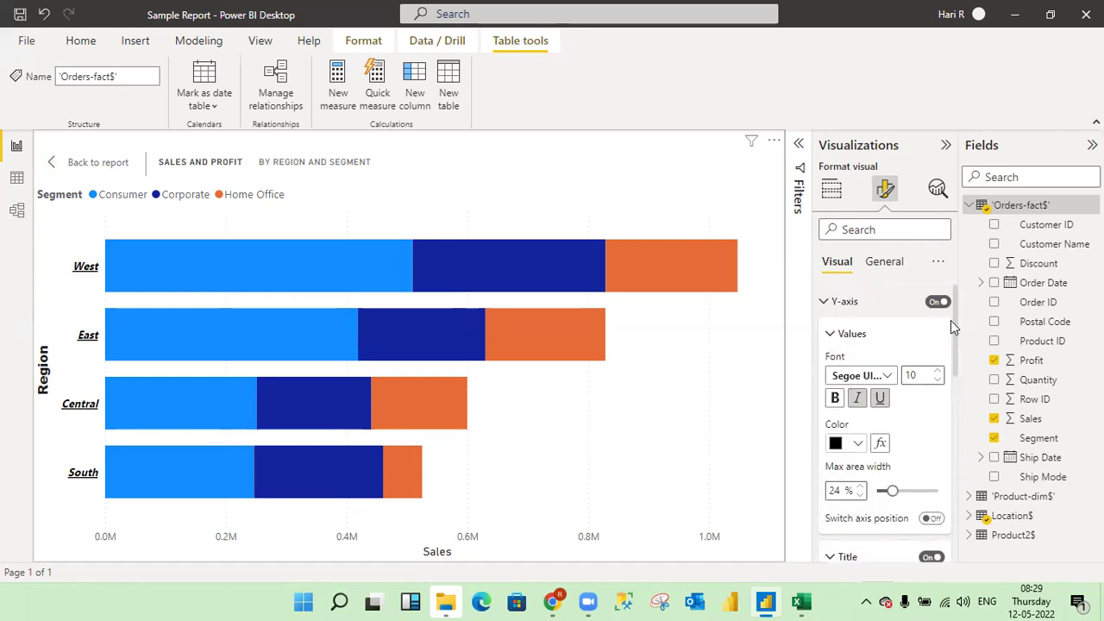
left_click(829, 336)
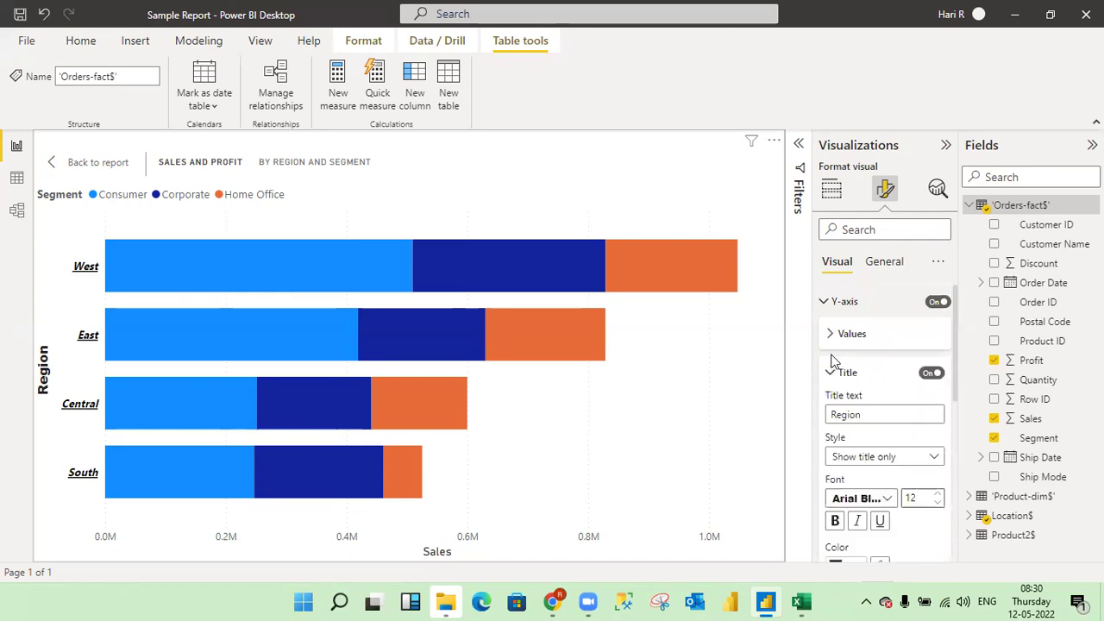
left_click(831, 376)
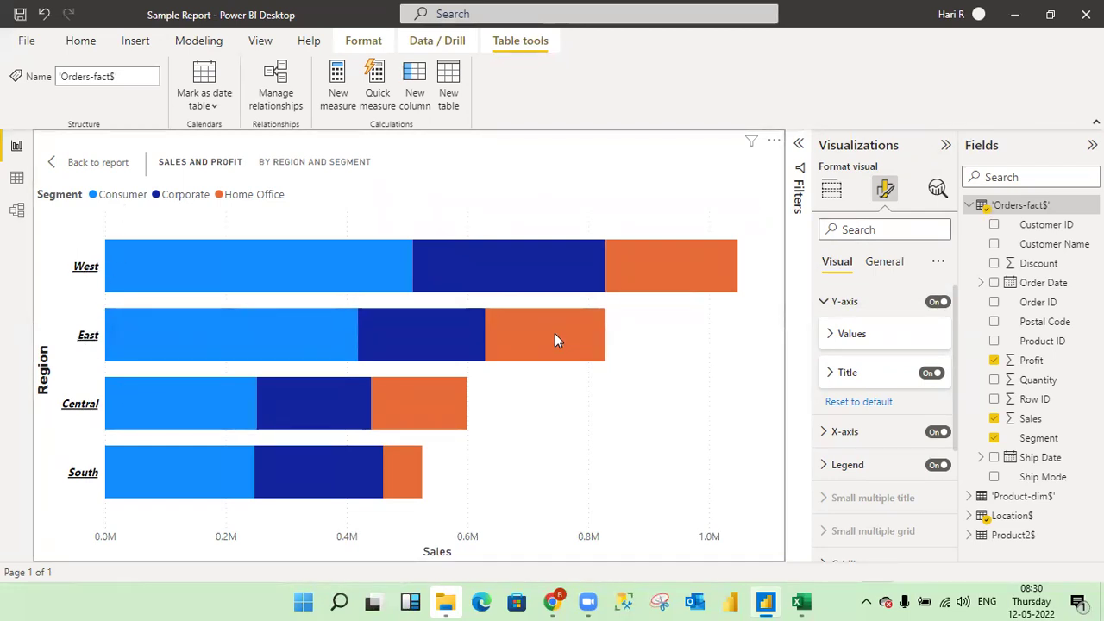
left_click(834, 340)
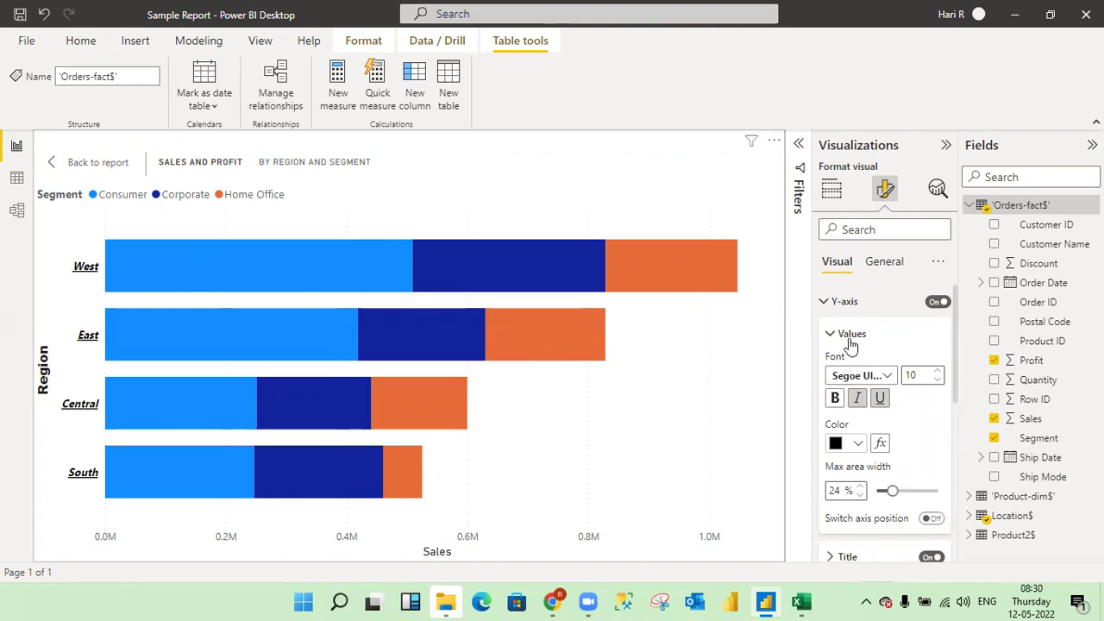
left_click(834, 339)
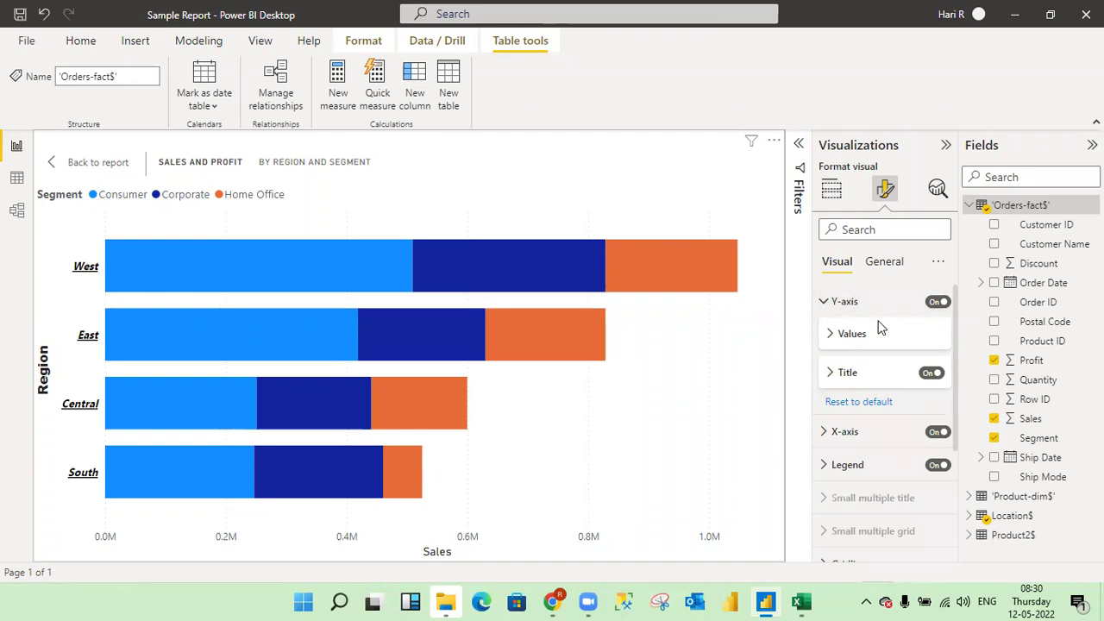
left_click(823, 302)
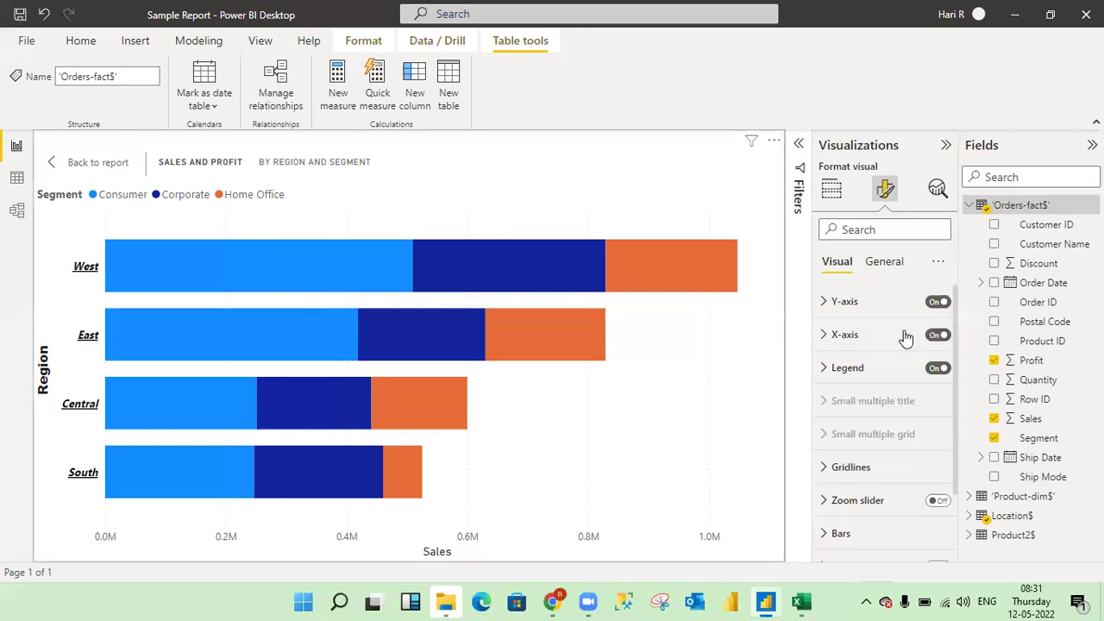
Step: Expand the X-axis settings, invert the axis range and switch the inversion back off
left_click(826, 335)
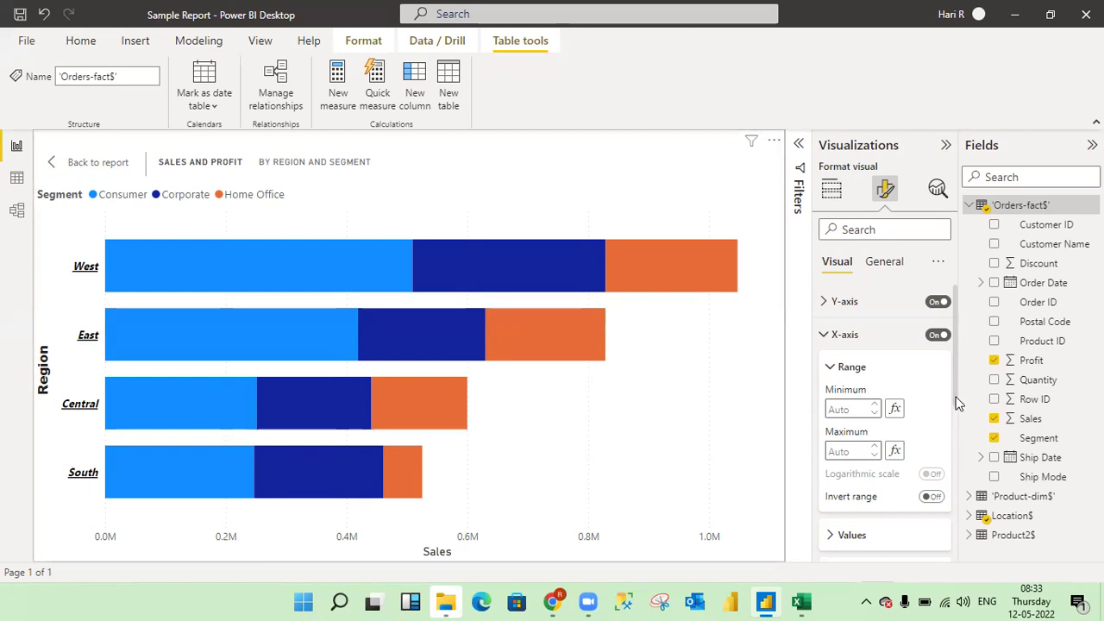
left_click_drag(958, 403, 960, 423)
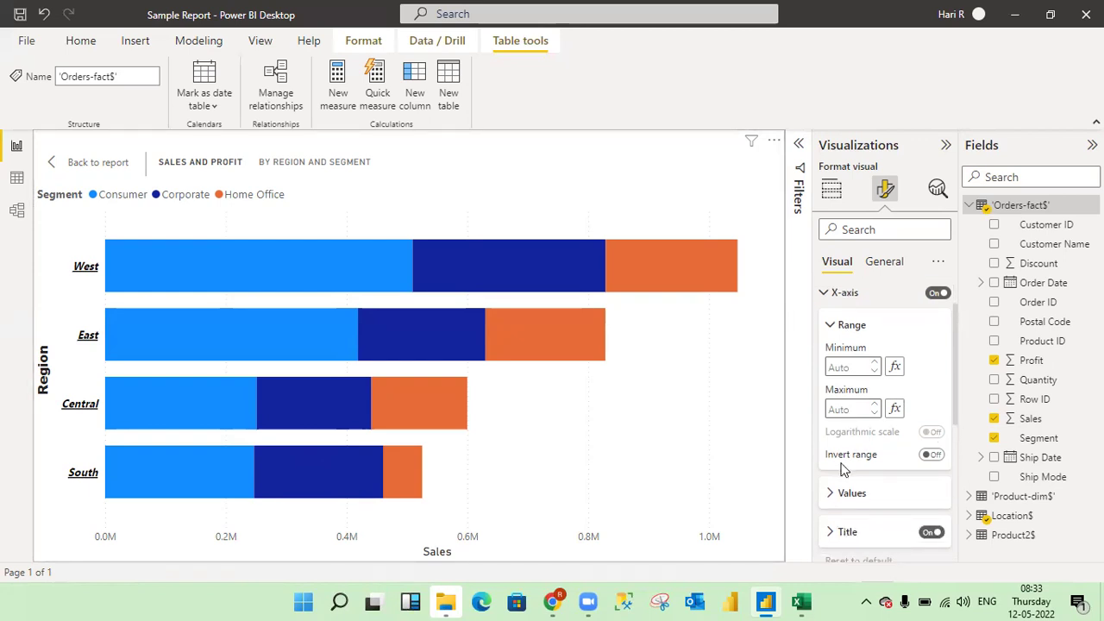
left_click(933, 456)
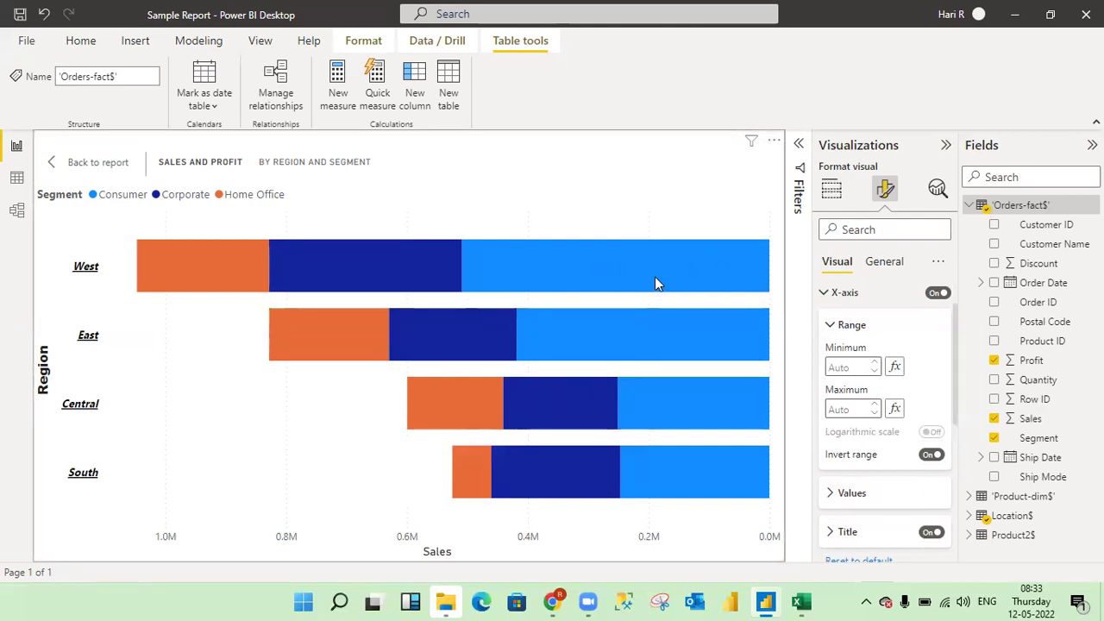
left_click(929, 456)
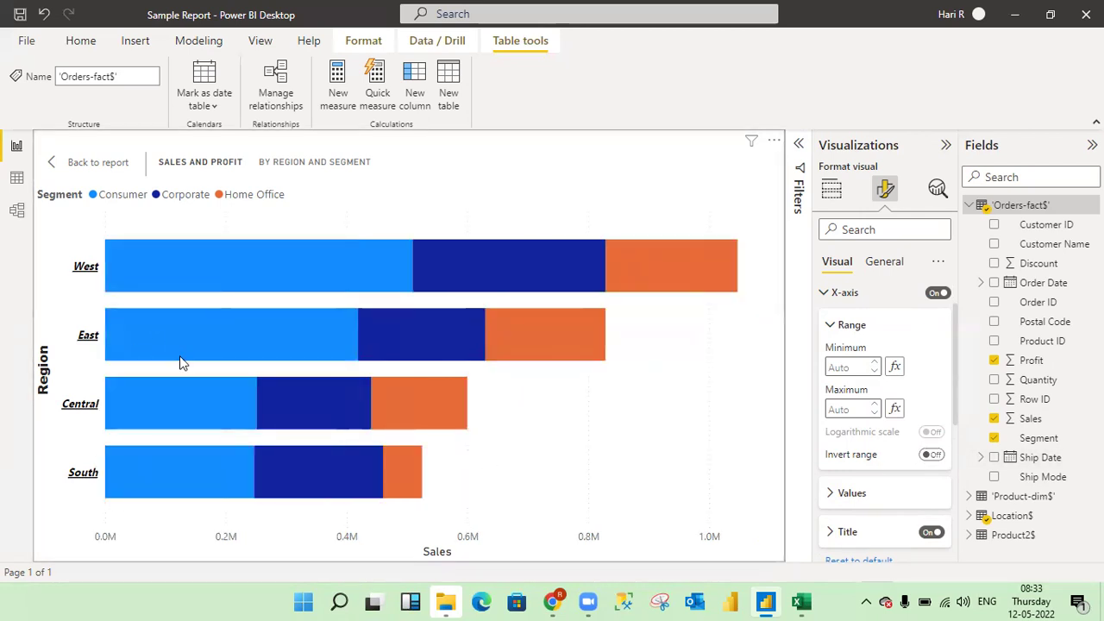
mouse_move(182, 362)
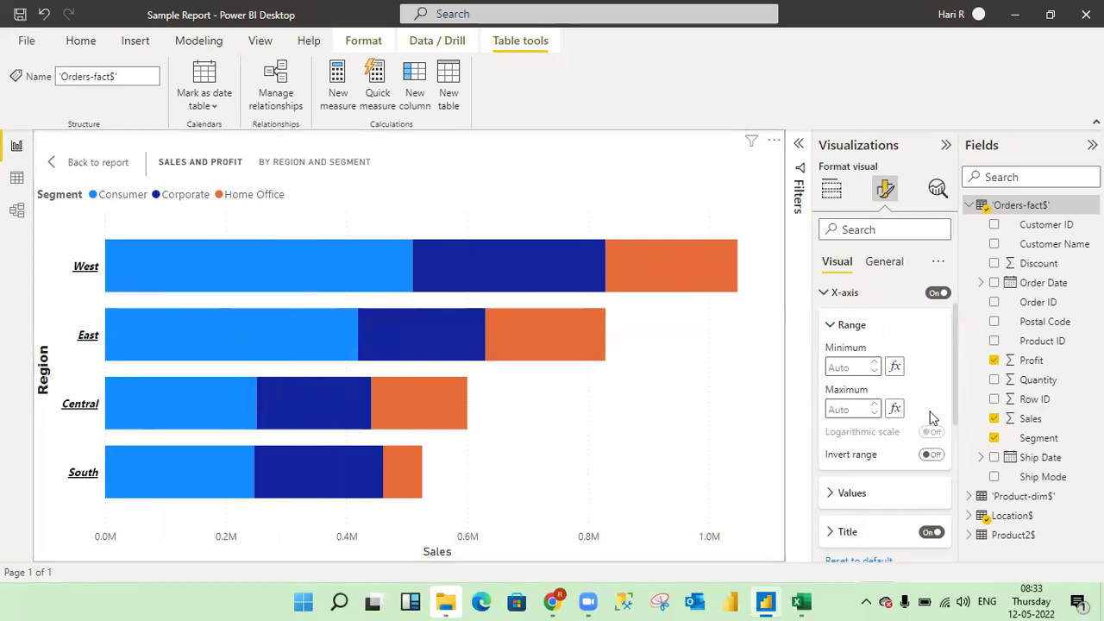
Step: Try Thousands as the display units of the X-axis values, then set the units back to Auto
left_click(830, 326)
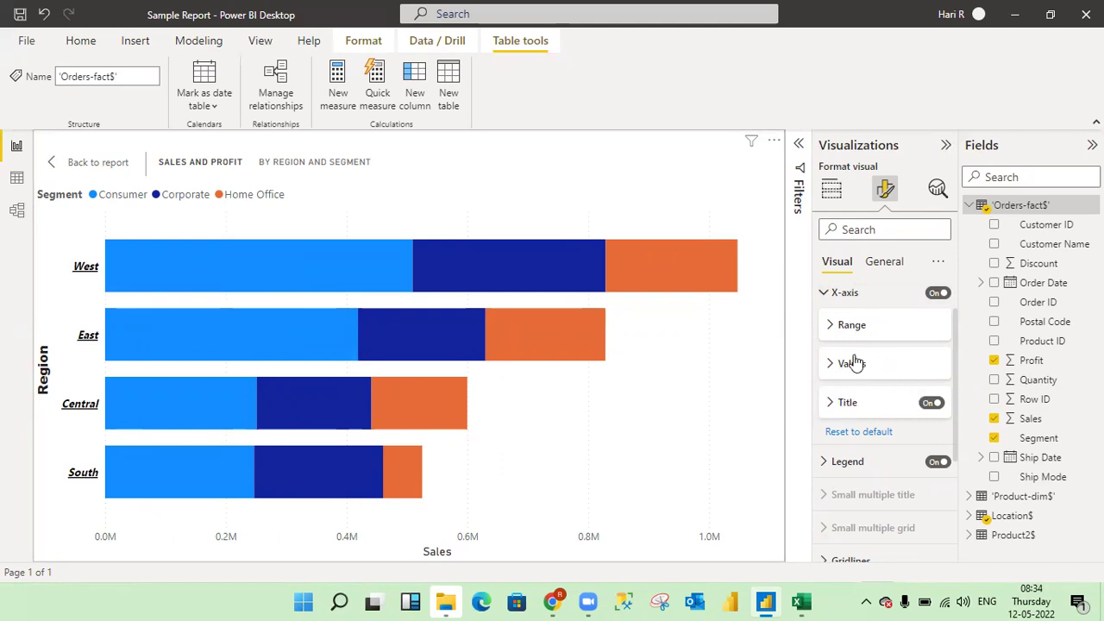
left_click(830, 364)
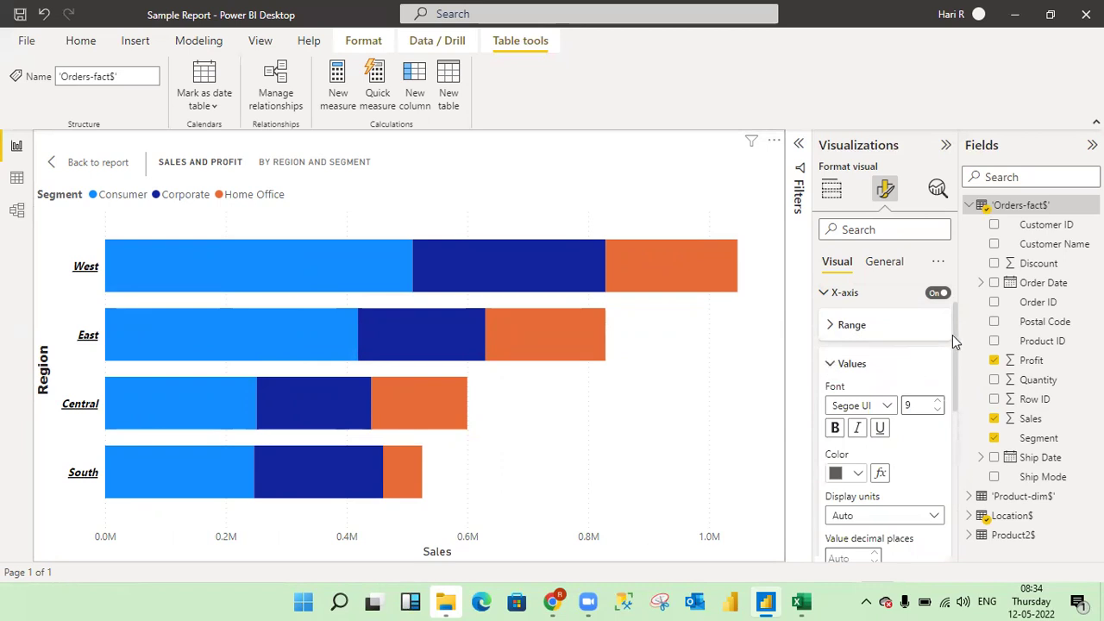
left_click_drag(954, 345, 954, 379)
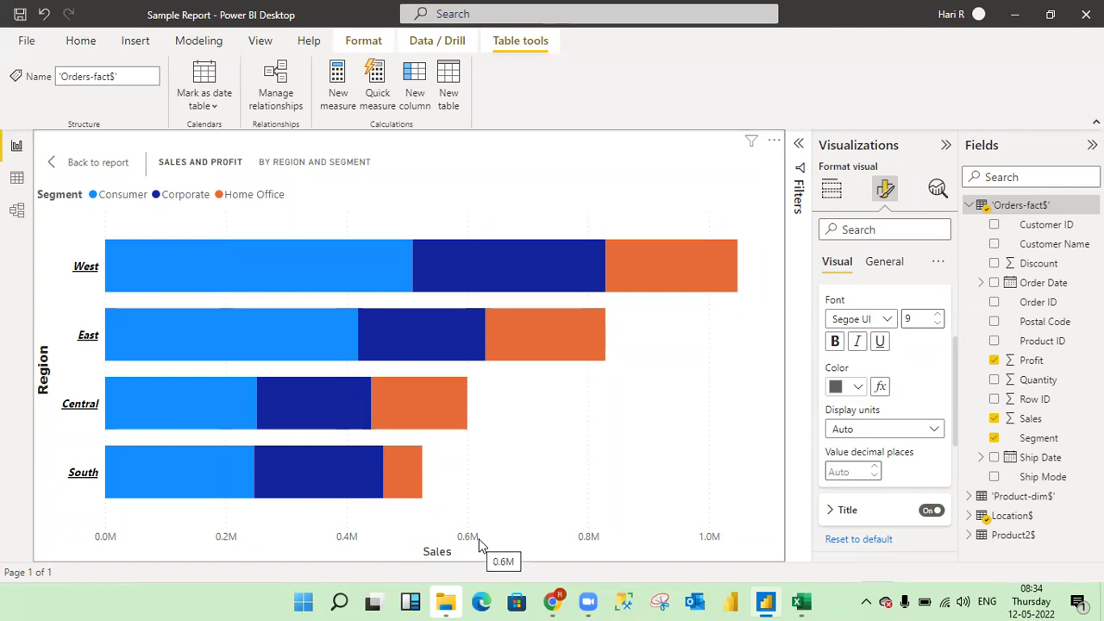
left_click(936, 431)
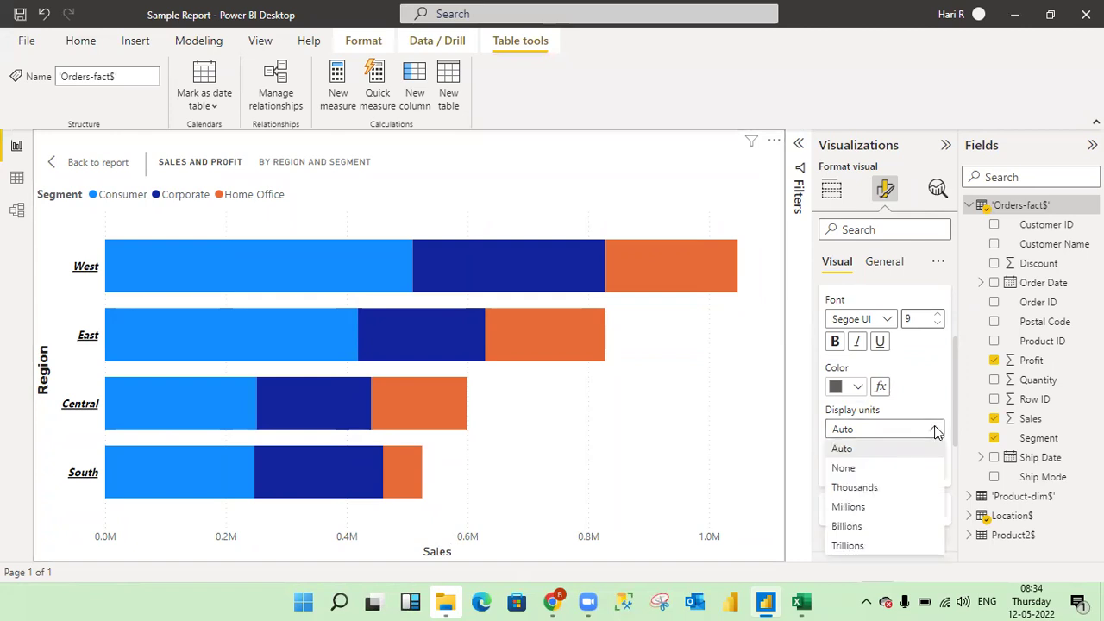
left_click(869, 491)
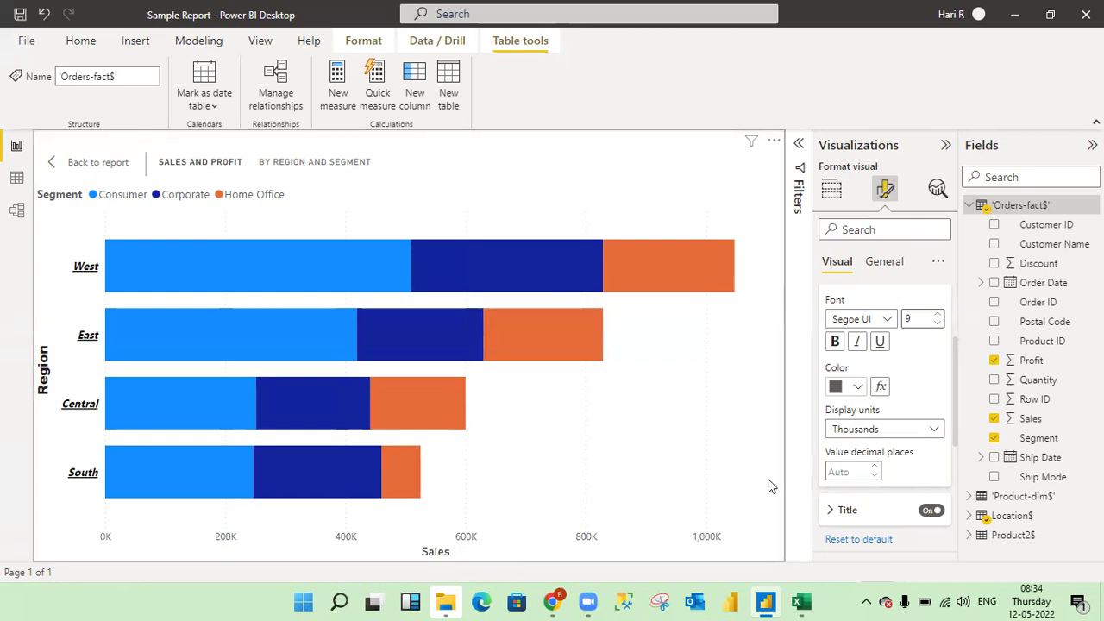
left_click(934, 431)
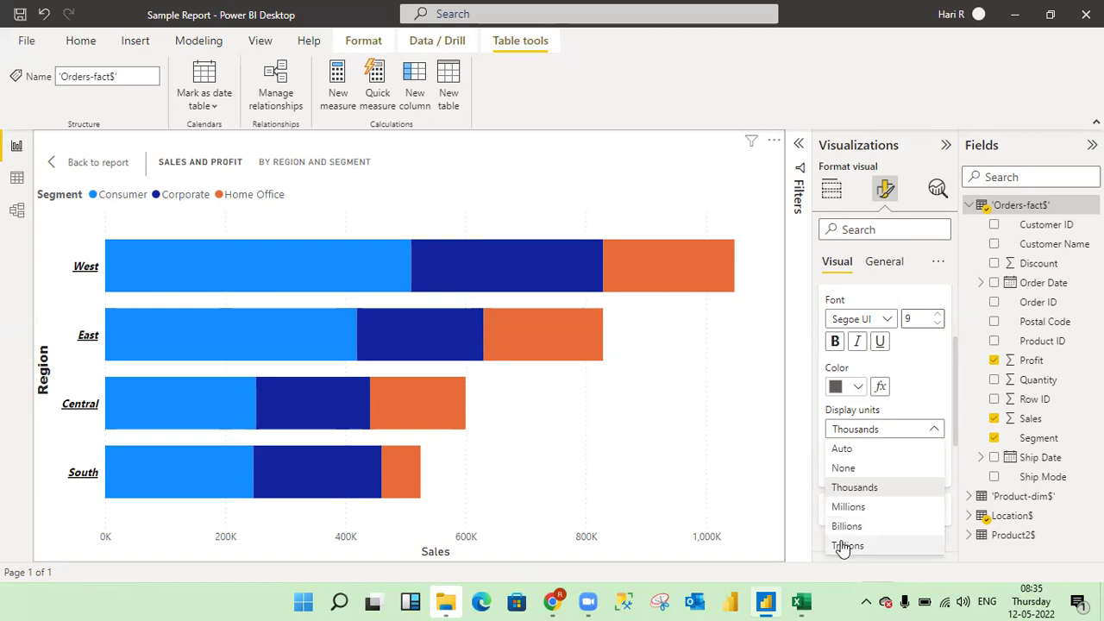
left_click(842, 449)
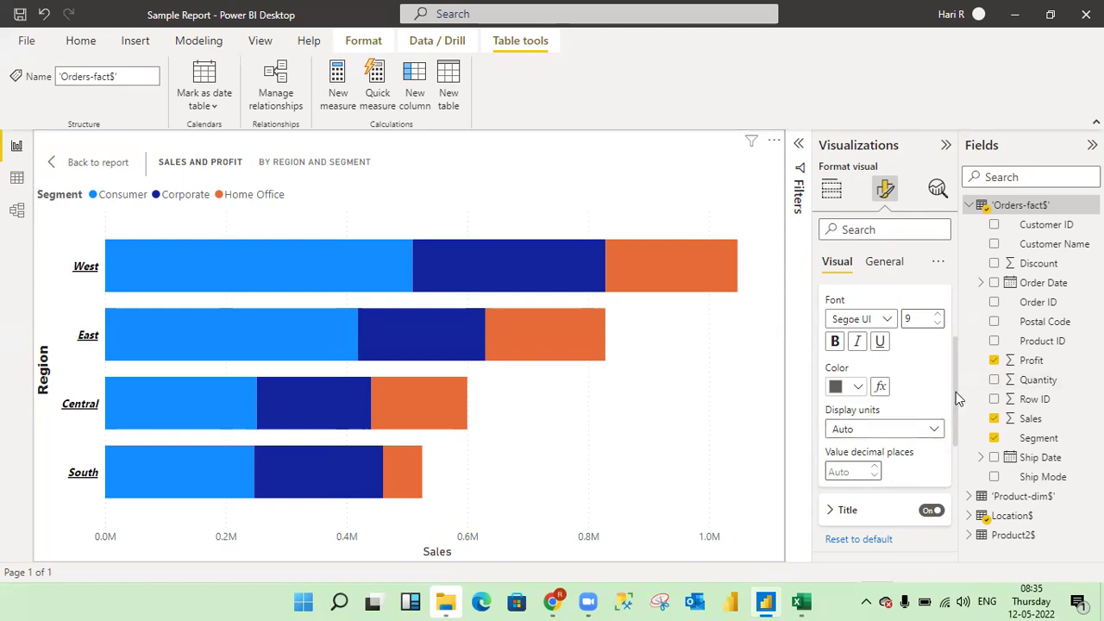
Step: Try 2 and 3 decimal places for the X-axis values, then clear the decimal places setting
mouse_move(955, 392)
left_mouse_down()
mouse_move(956, 367)
mouse_move(954, 406)
mouse_move(952, 383)
left_mouse_up()
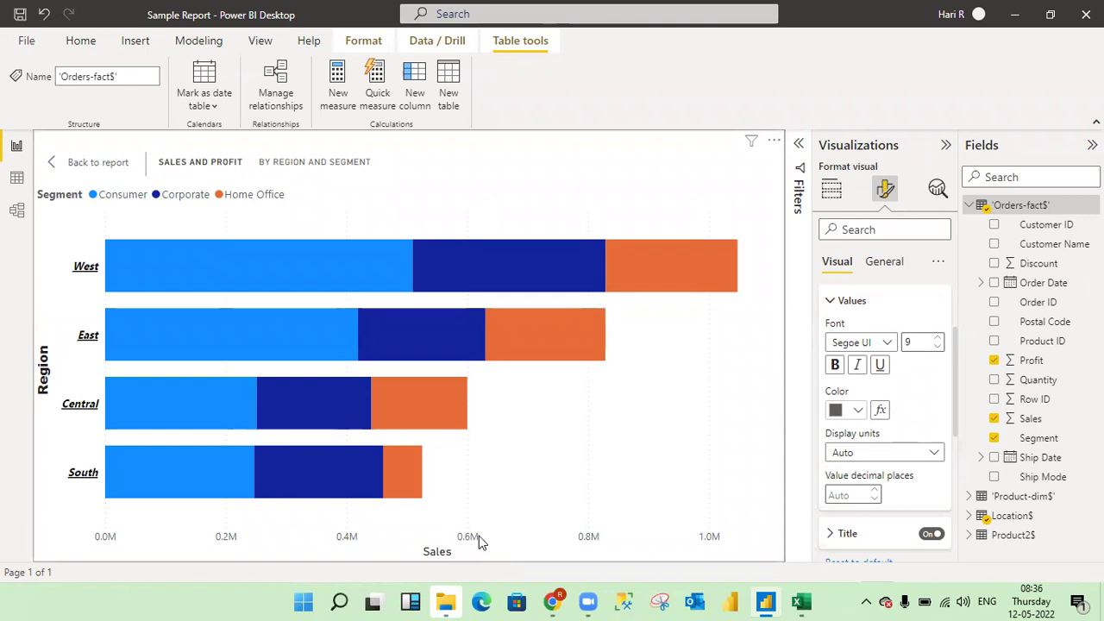
left_click(873, 496)
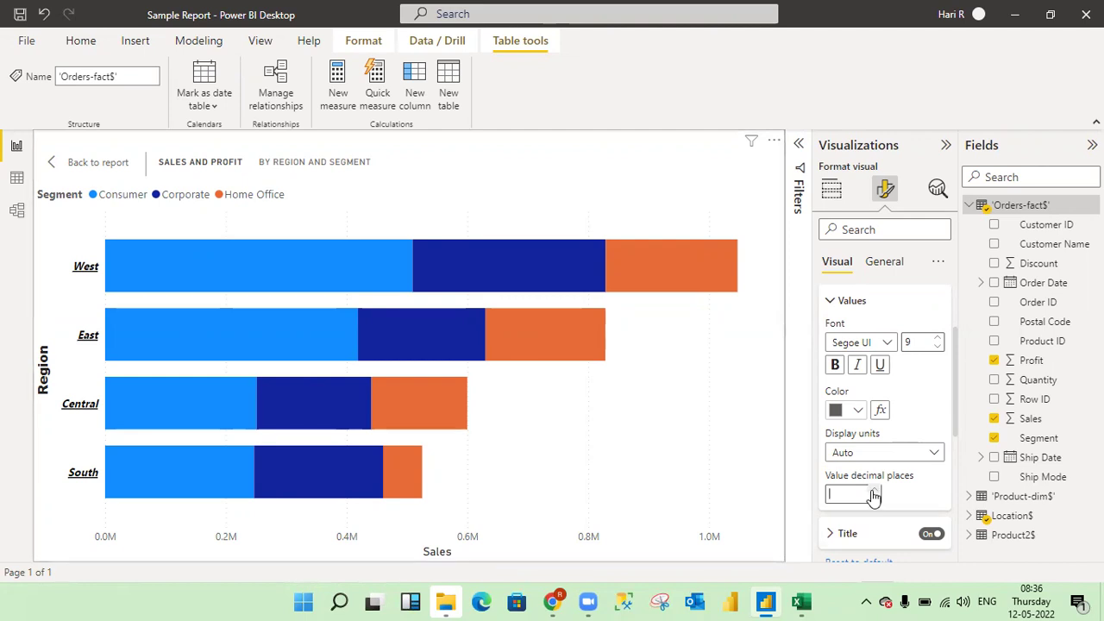
type("2")
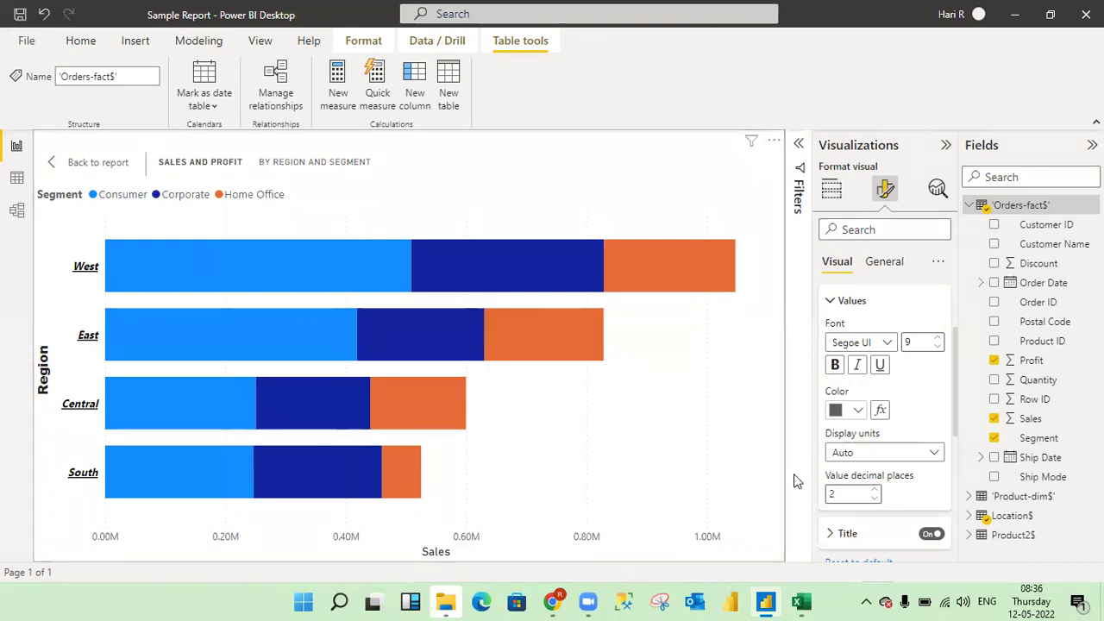
key("Up")
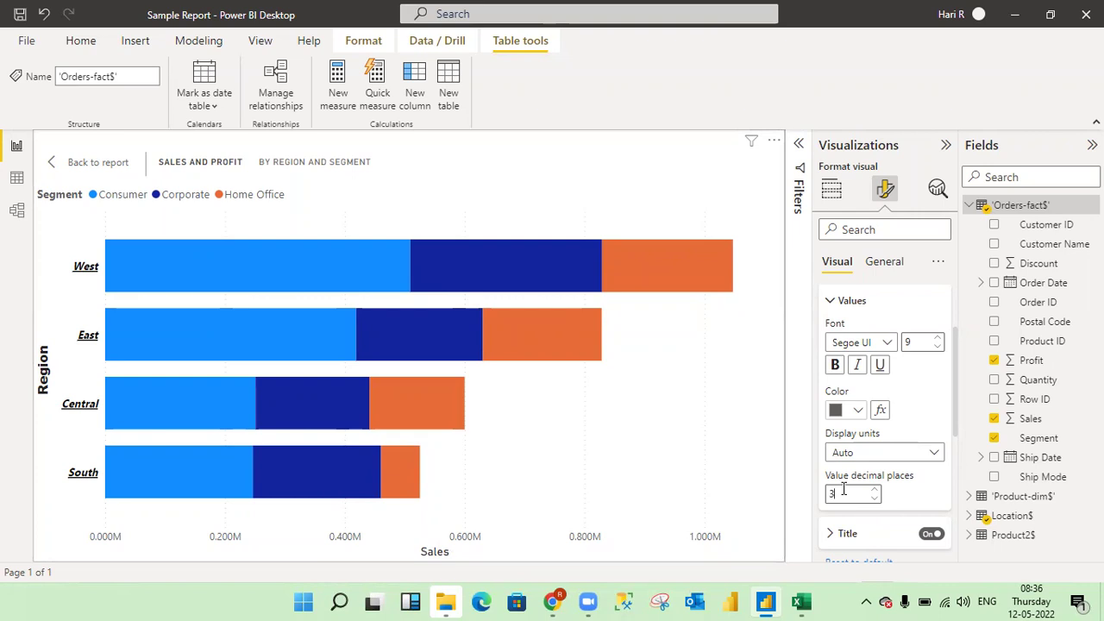
key("BackSpace")
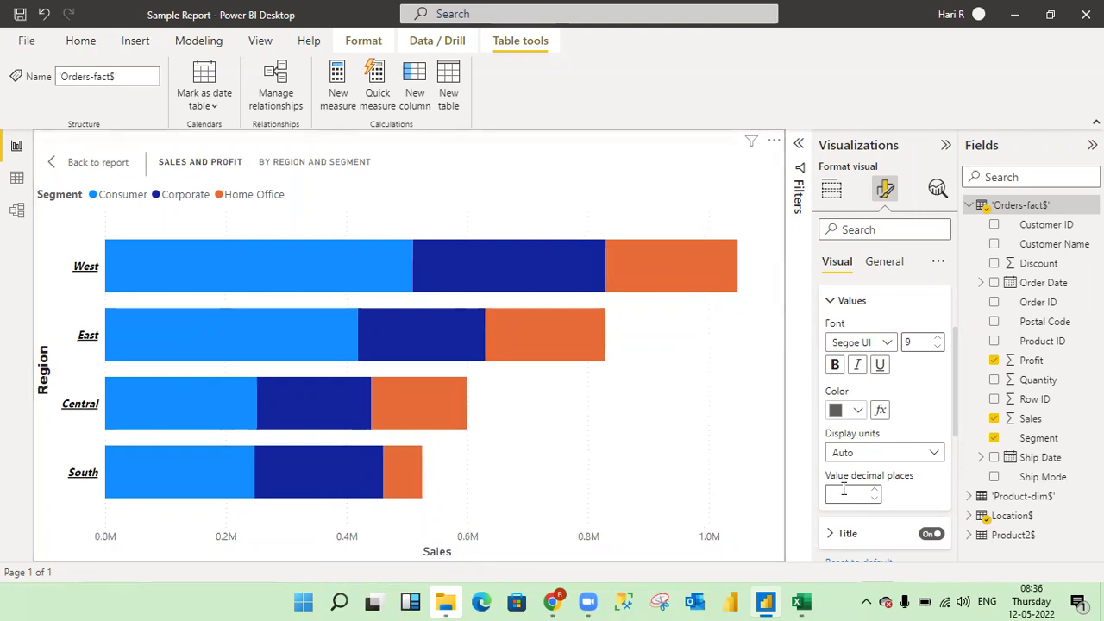
Step: Set the X-axis values' font size to 10, make them bold and collapse the value settings
key("Return")
mouse_move(954, 417)
left_mouse_down()
mouse_move(956, 390)
mouse_move(956, 417)
mouse_move(954, 394)
mouse_move(954, 405)
left_mouse_up()
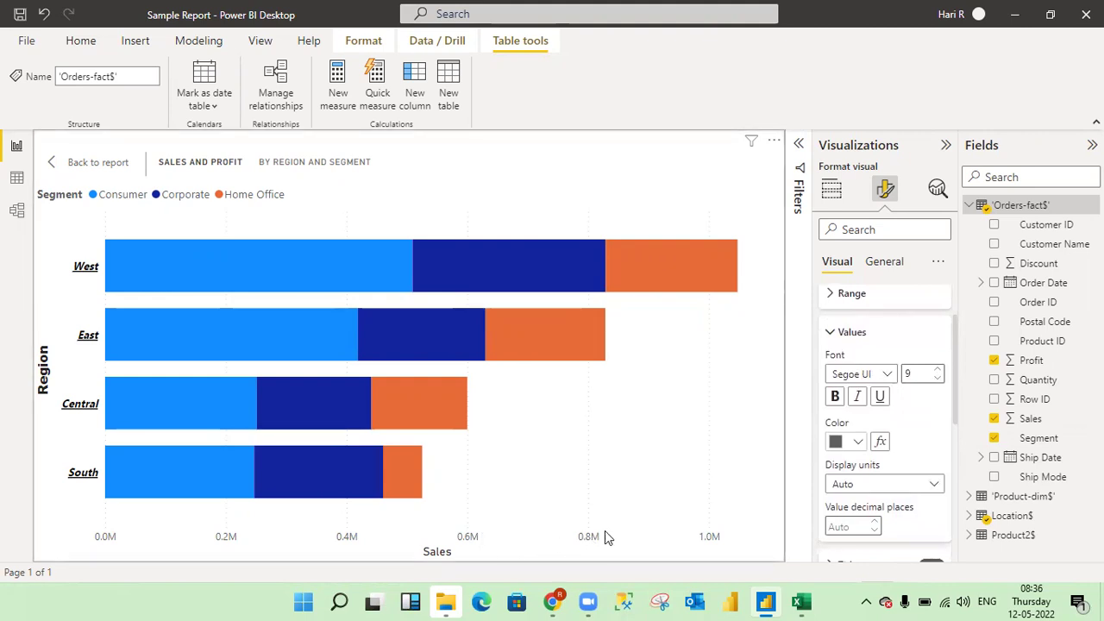
left_click(938, 368)
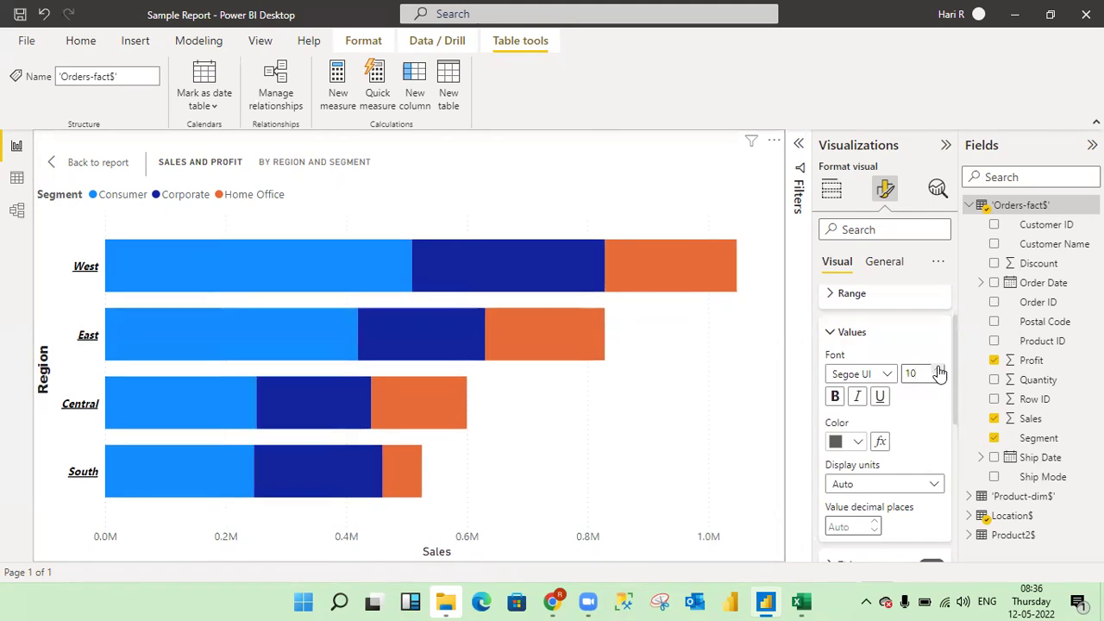
left_click(835, 398)
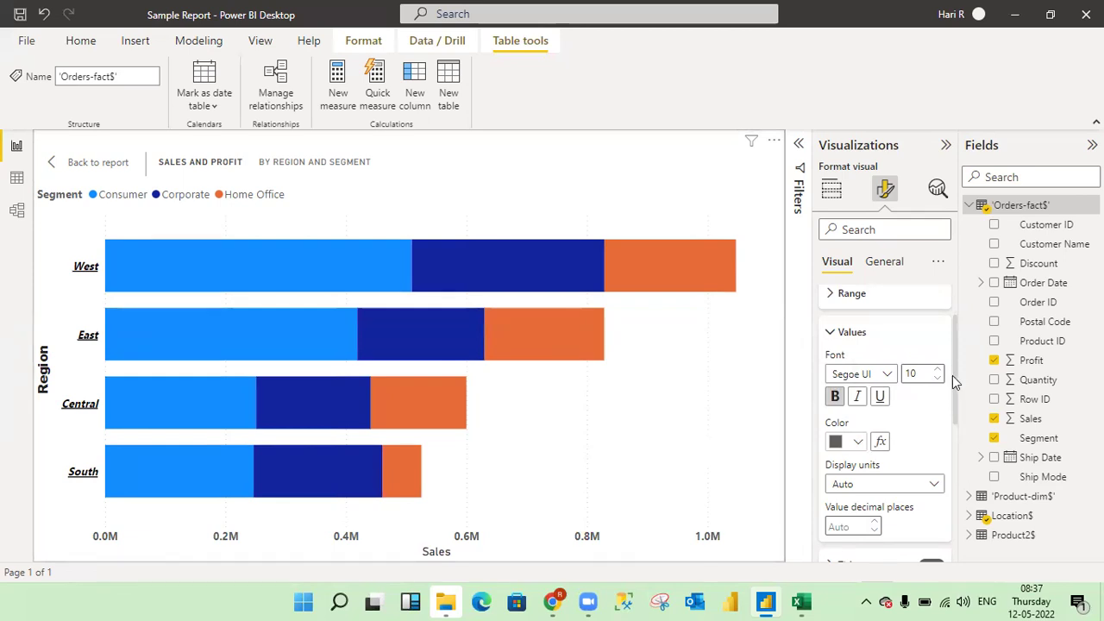
left_click_drag(952, 375, 952, 449)
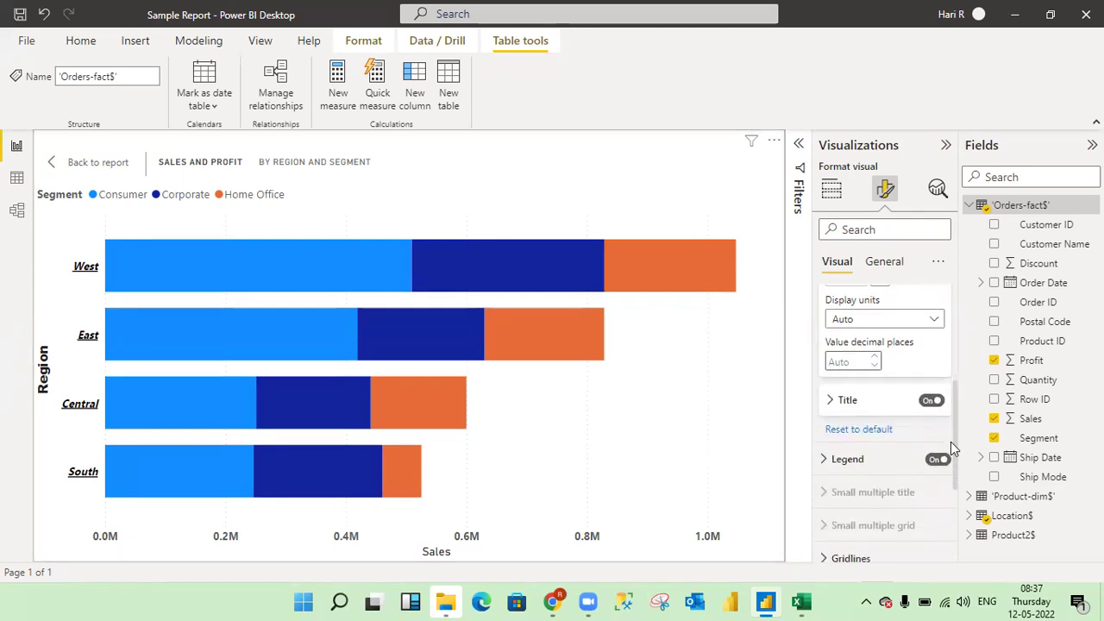
scroll(952, 449, "up", 3)
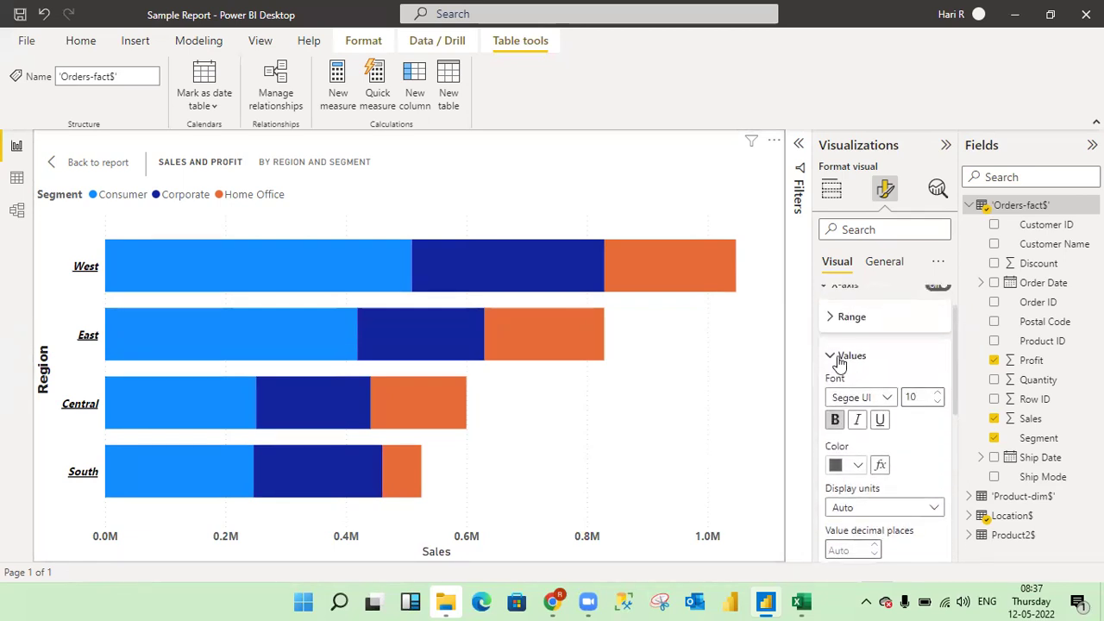
left_click(830, 357)
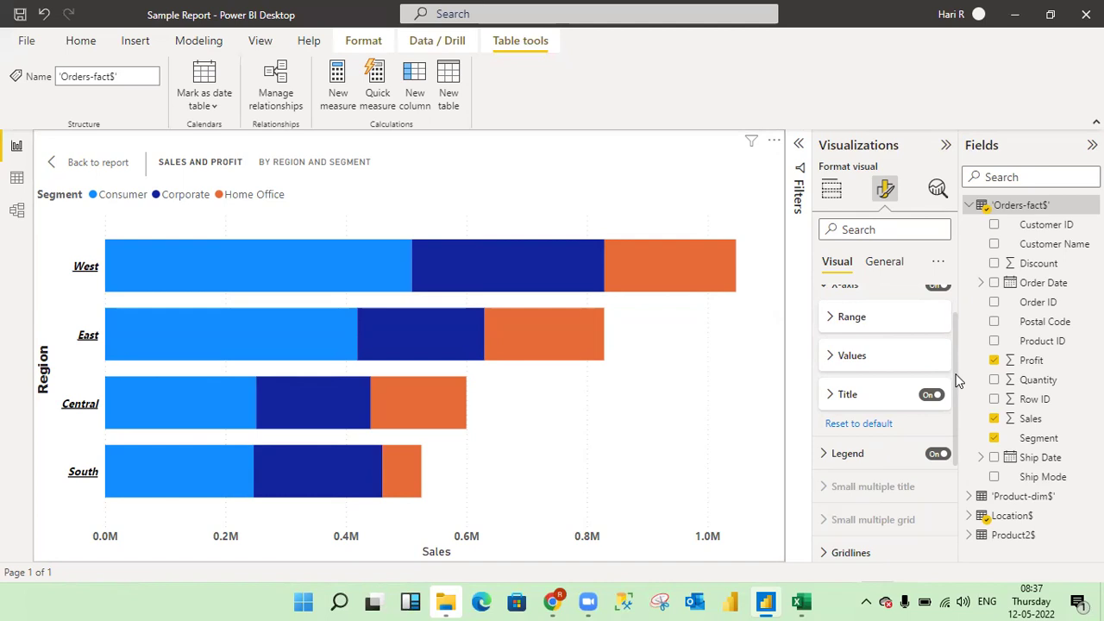
Step: Set the X-axis title font to Arial Black at size 11 and collapse the whole group of X-axis settings
scroll(954, 338, "up", 1)
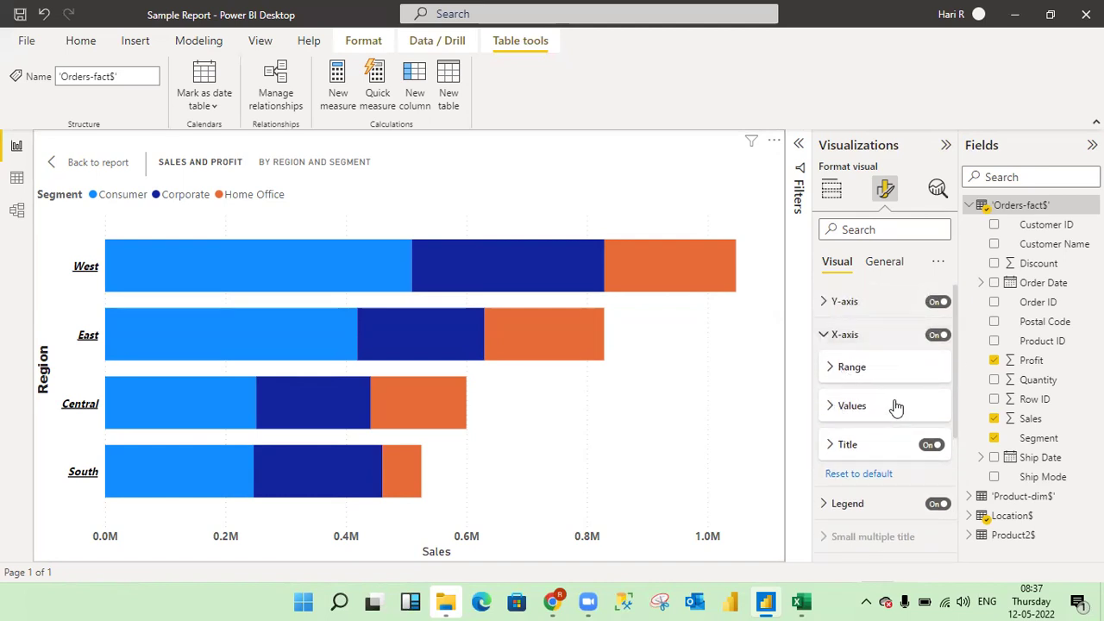
left_click(829, 445)
left_click_drag(954, 375, 954, 416)
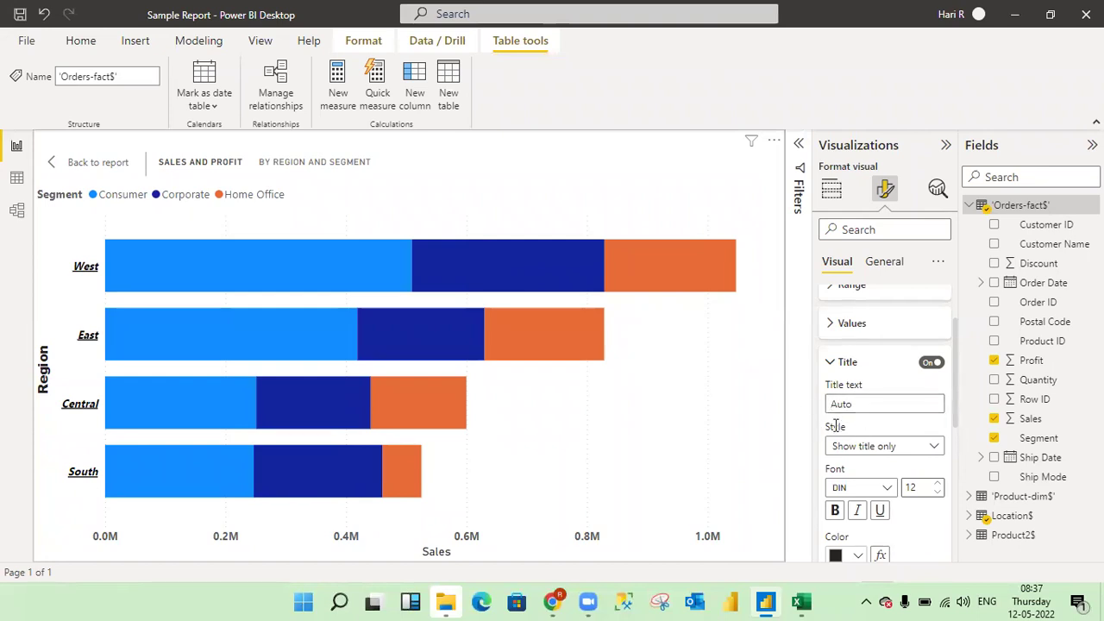
left_click(935, 448)
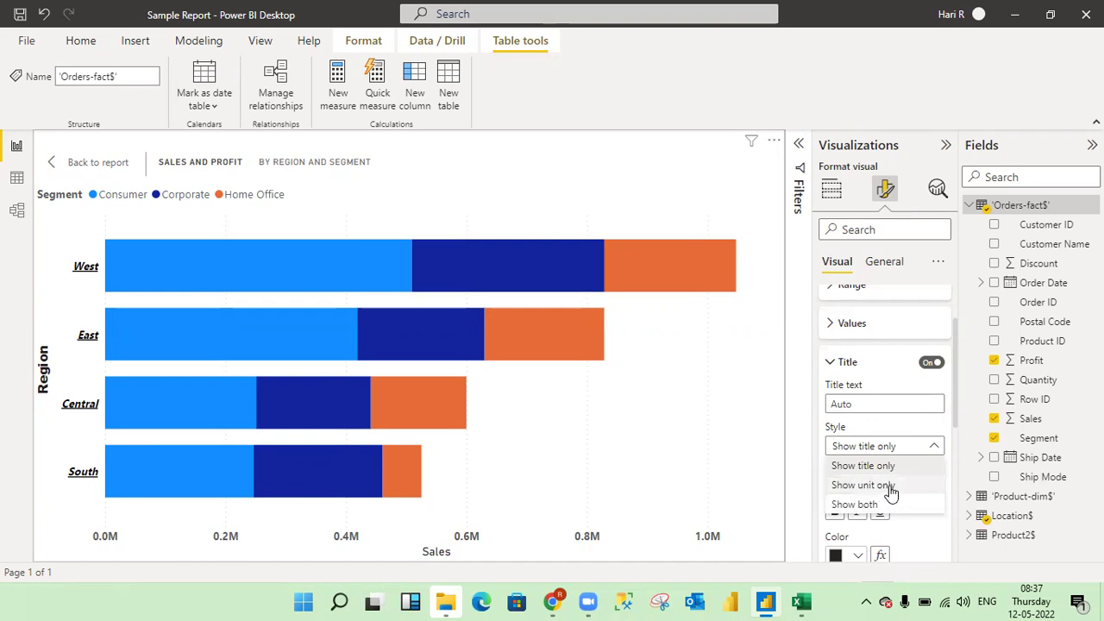
left_click(947, 429)
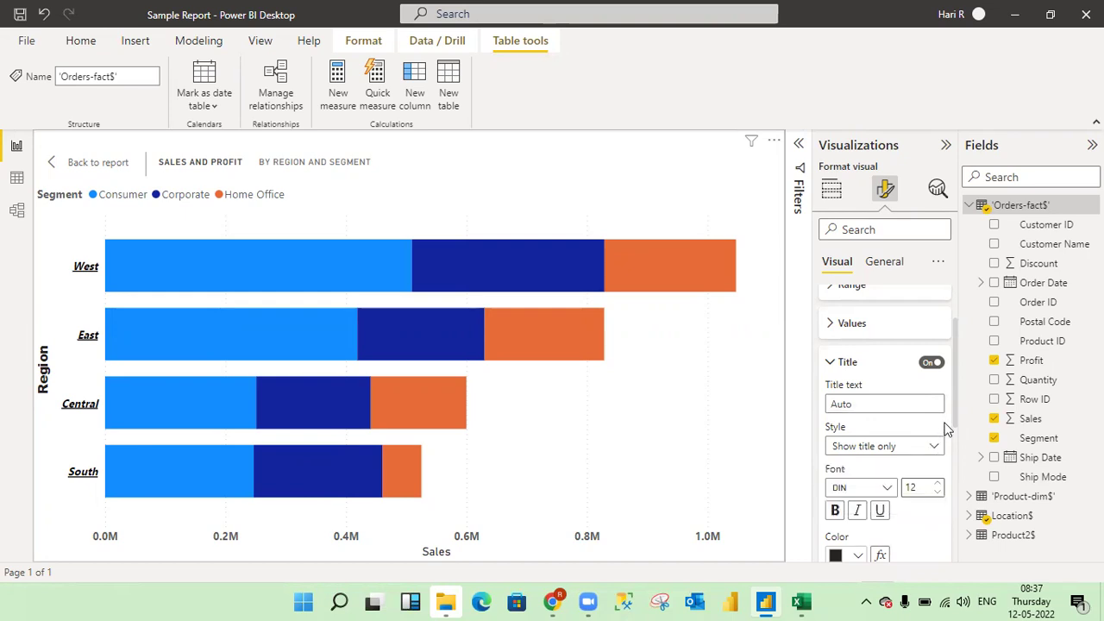
scroll(956, 416, "down", 1)
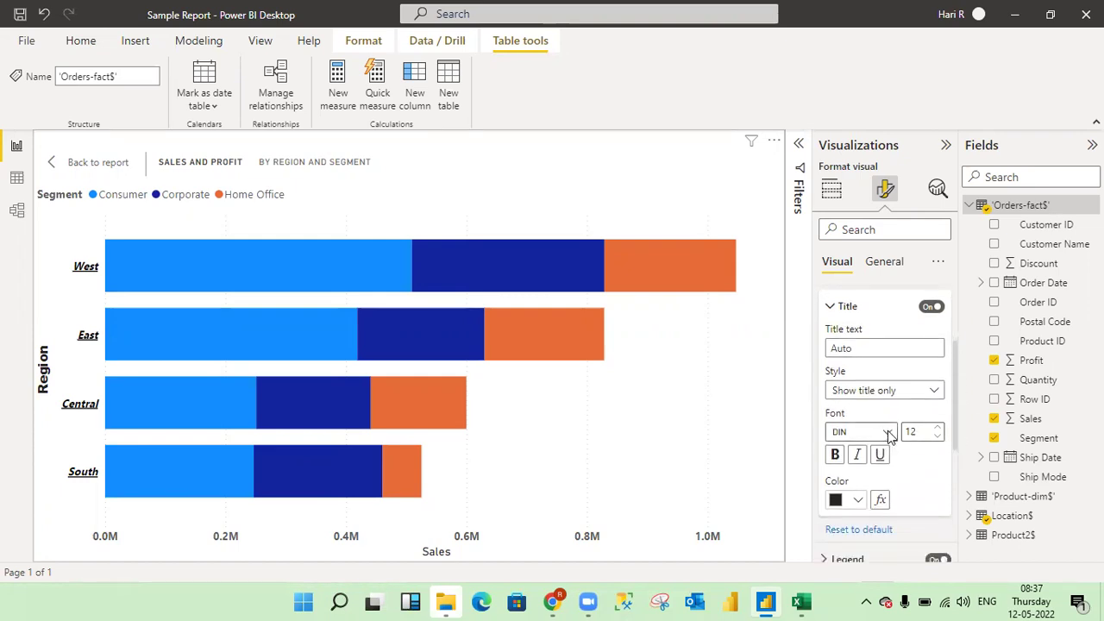
left_click(887, 434)
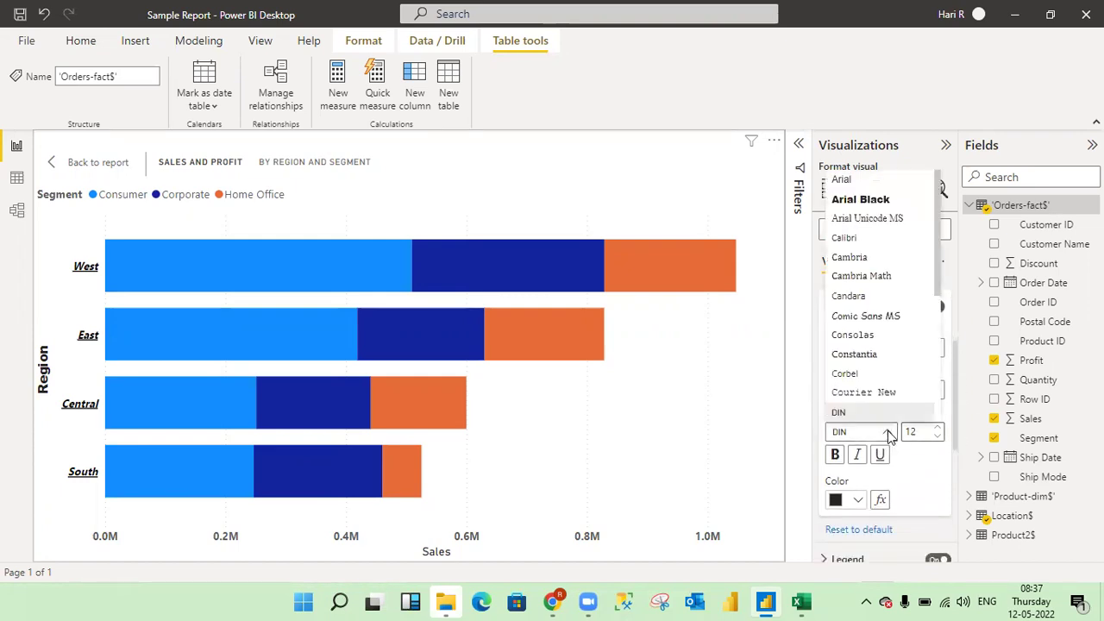
left_click(862, 199)
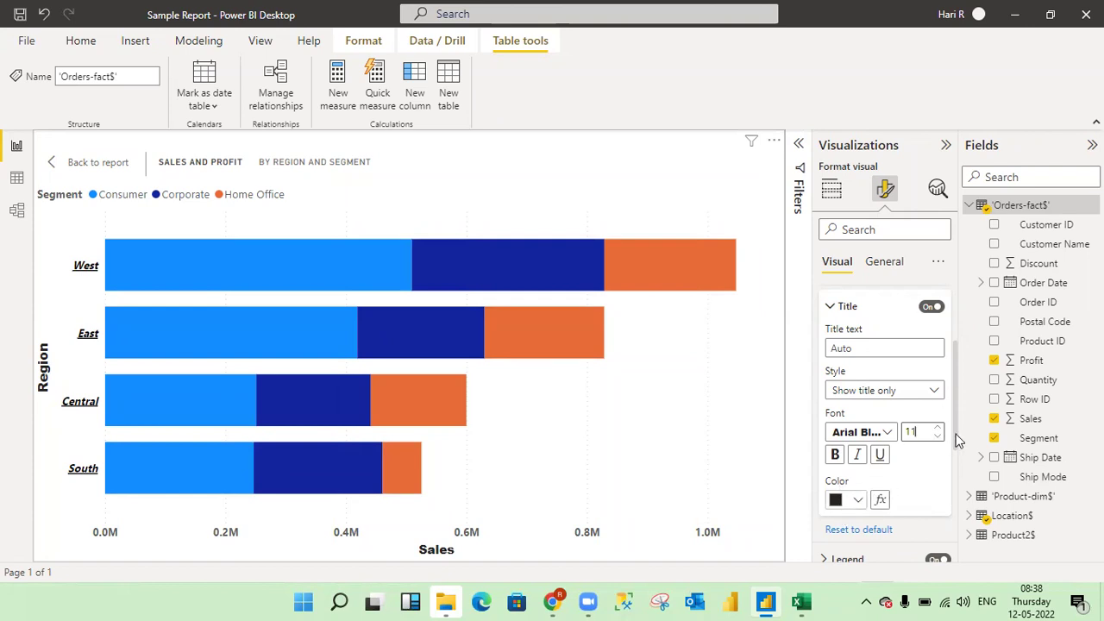
scroll(956, 414, "up", 3)
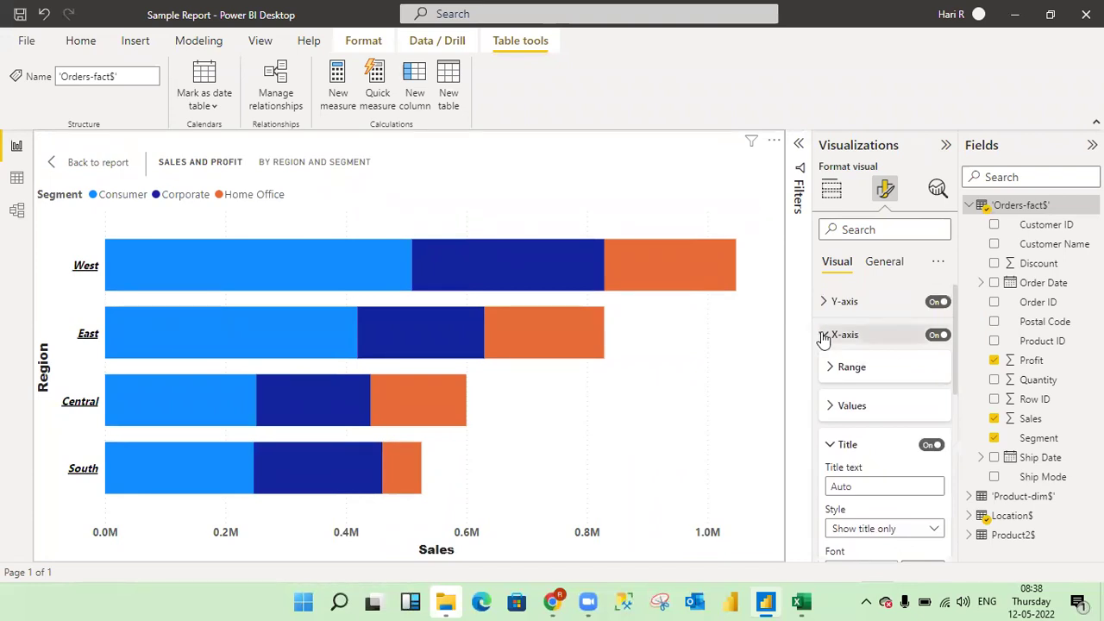
left_click(824, 337)
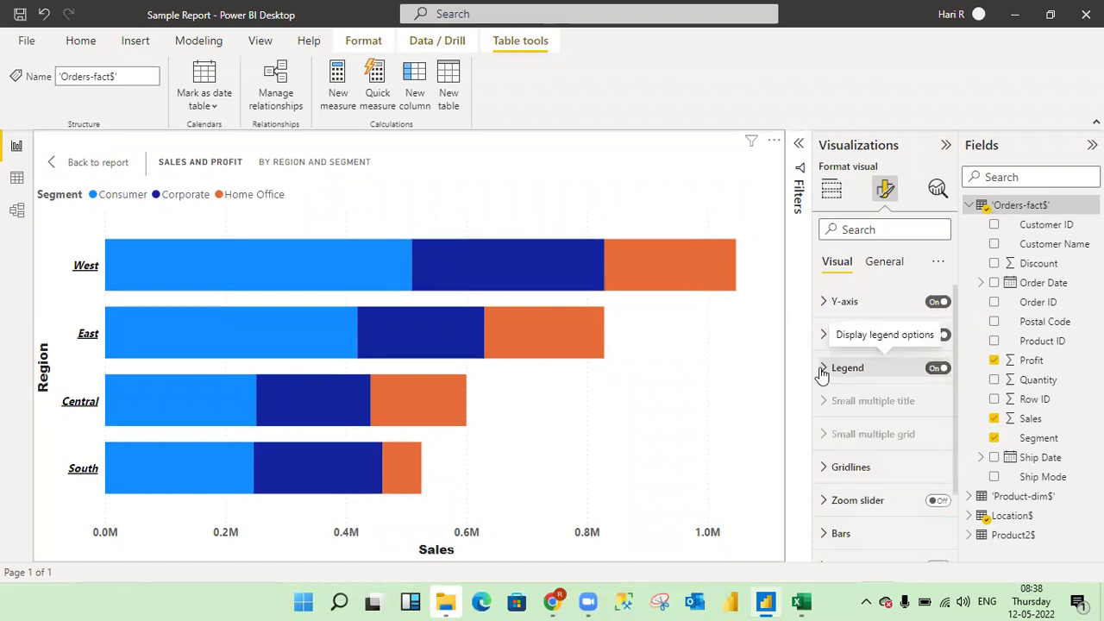
Step: Switch the chart legend off and back on, and expand the legend settings
left_click(939, 369)
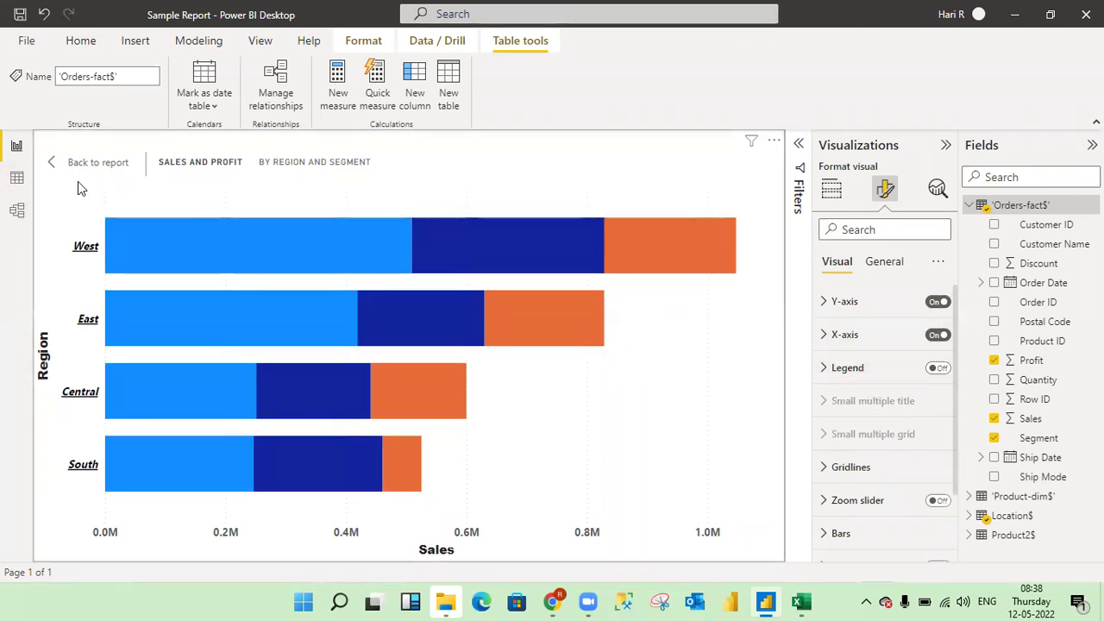
left_click(939, 369)
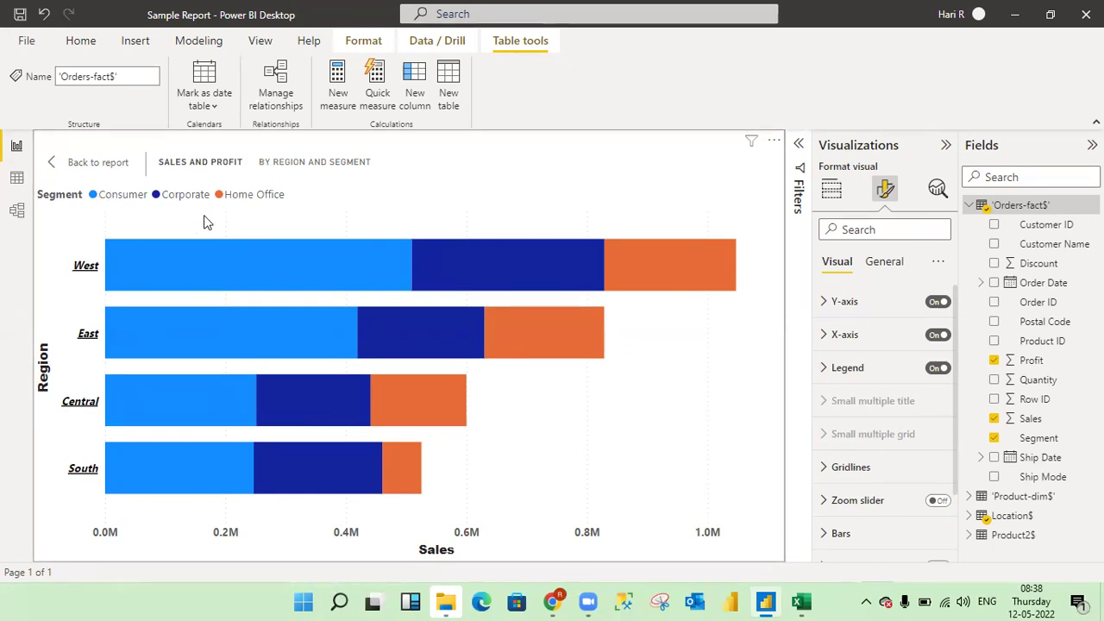
left_click(826, 368)
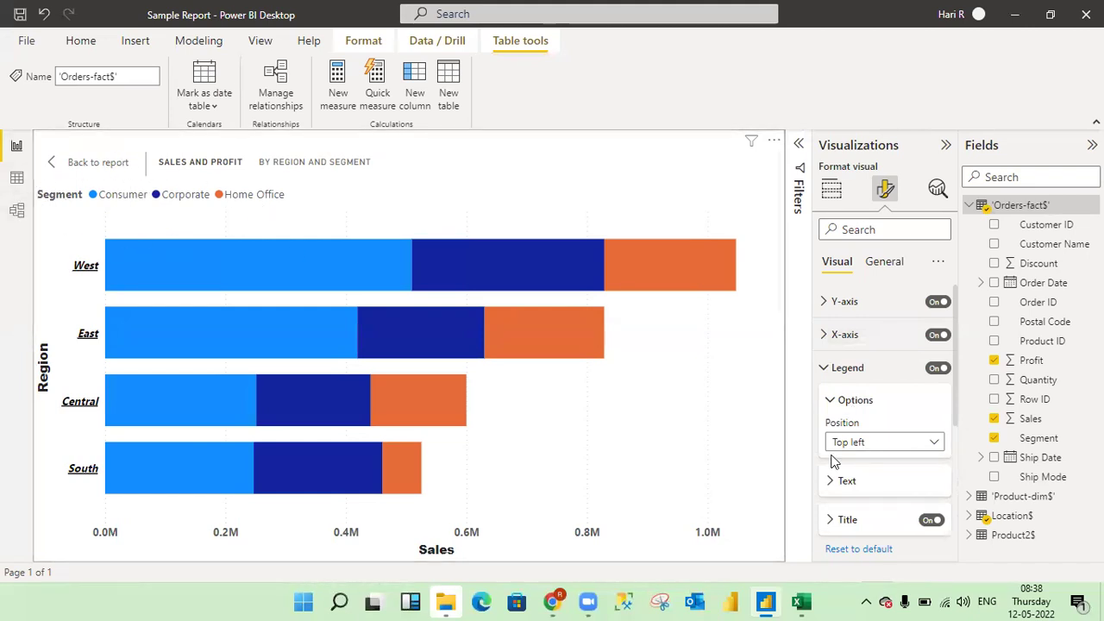
Step: Try Bottom left and Top right as the legend position, then set it back to Top left
left_click(935, 444)
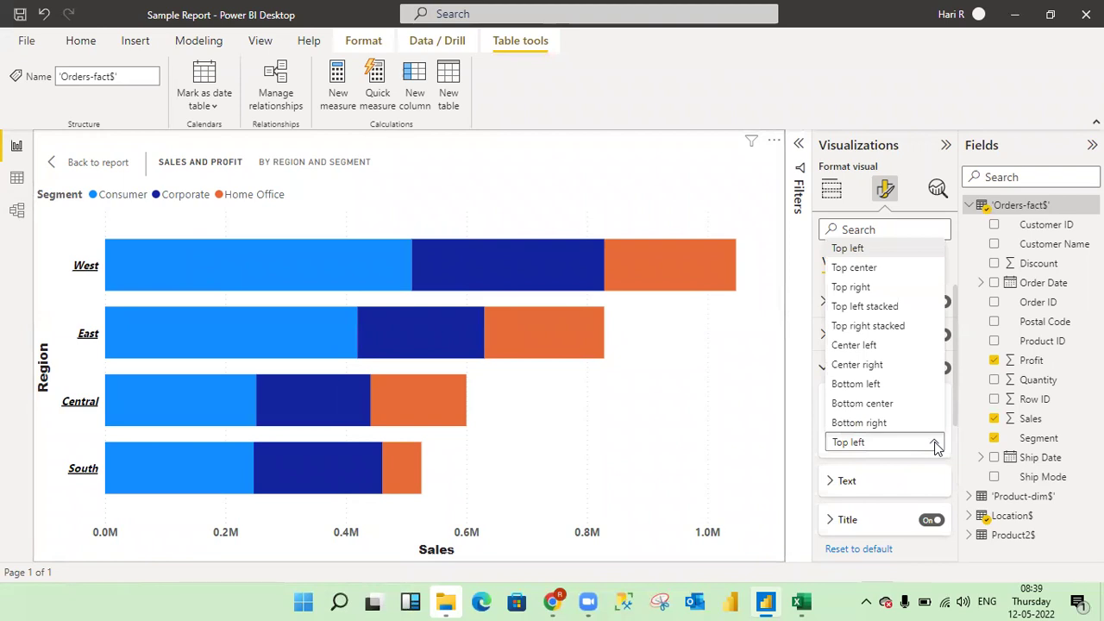
left_click(873, 385)
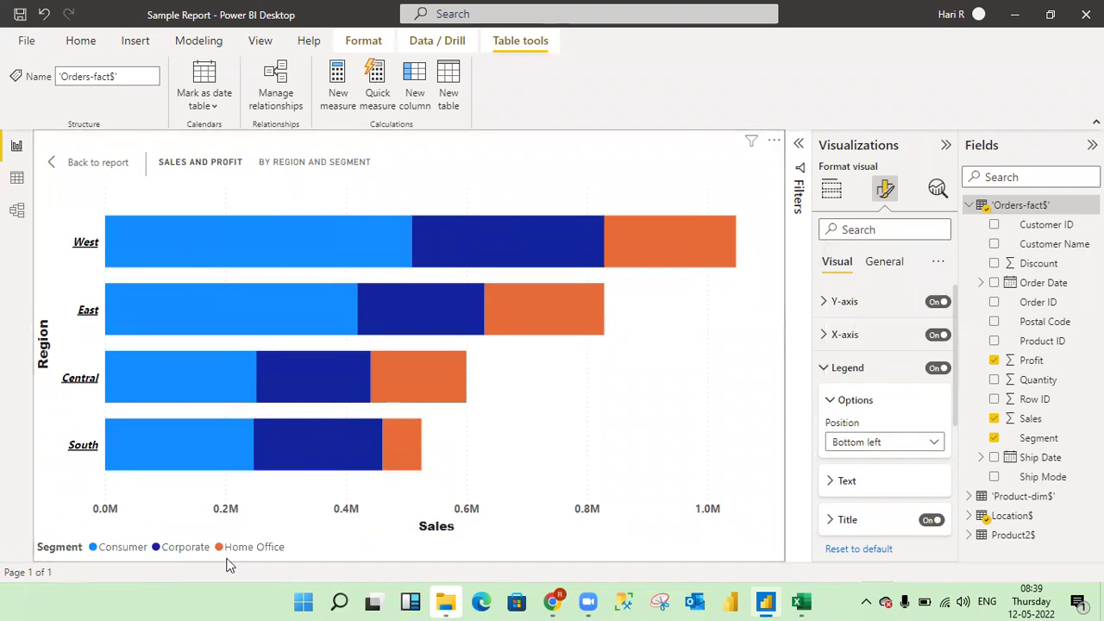
left_click(934, 443)
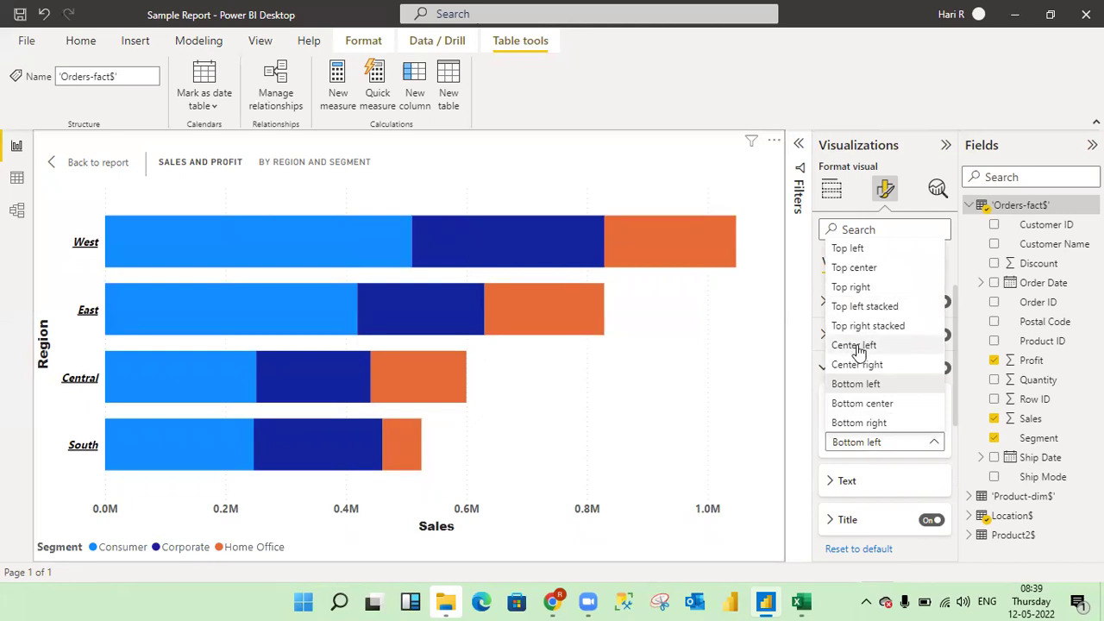
left_click(851, 288)
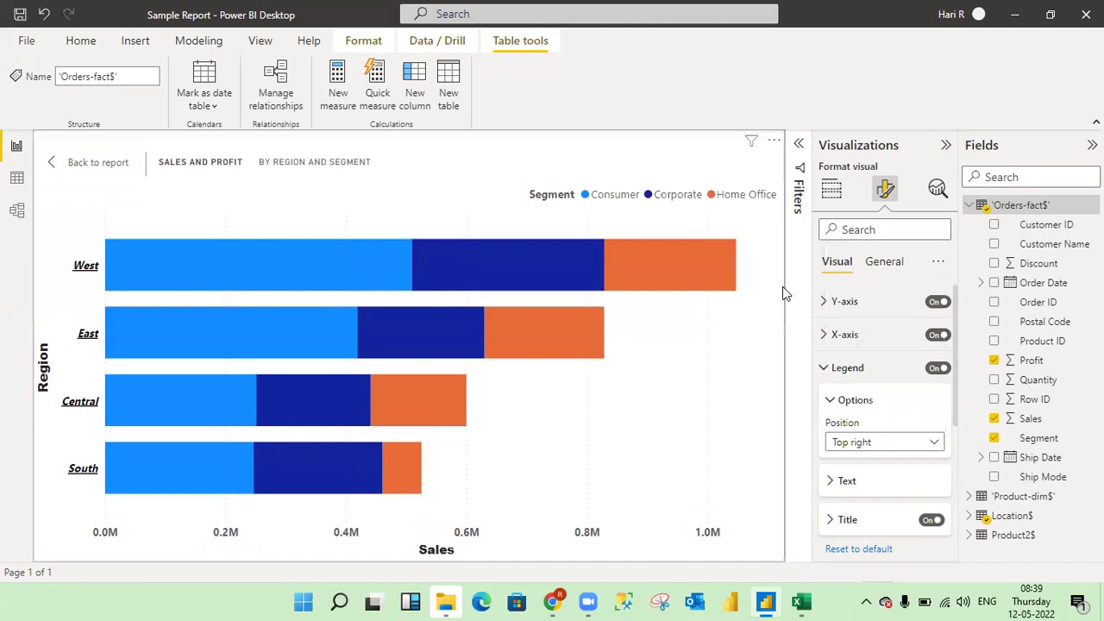
left_click(932, 445)
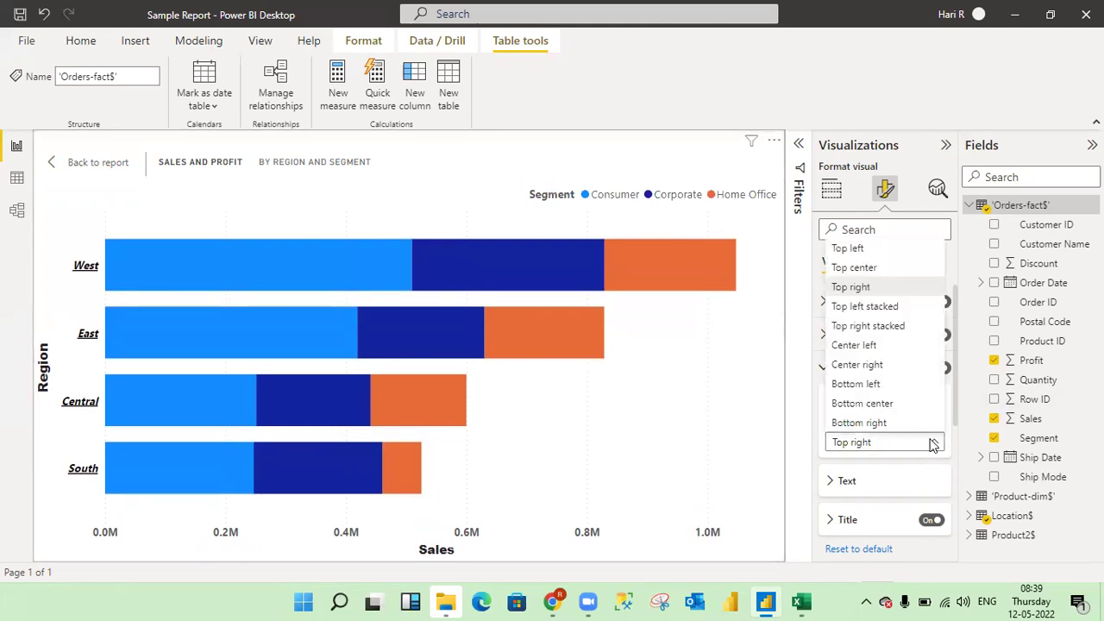
left_click(848, 250)
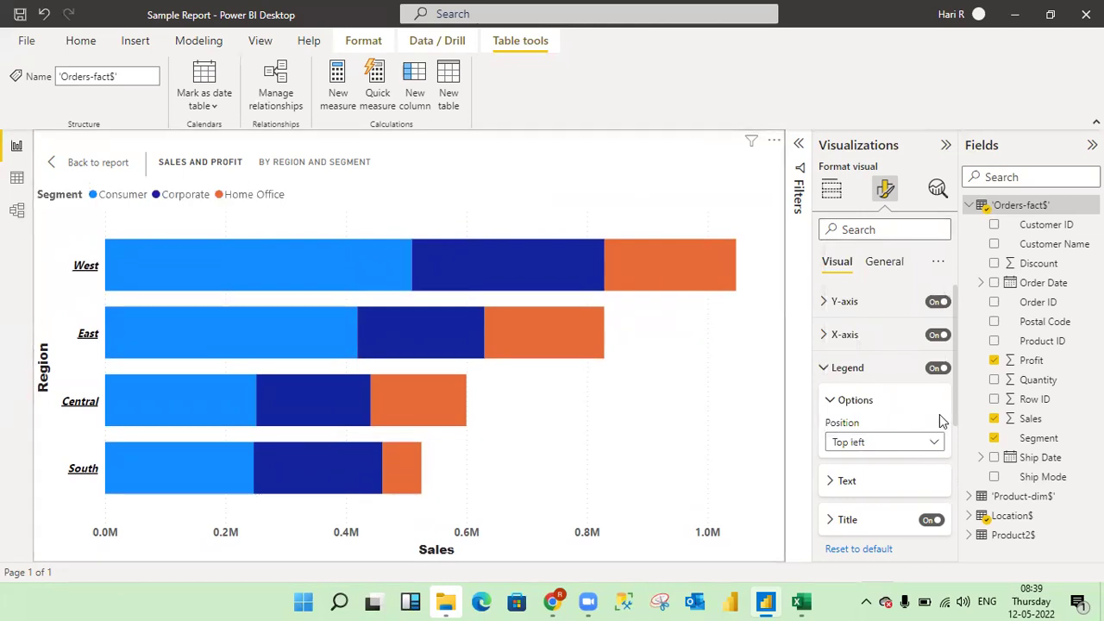
Step: Review the legend's text font and color settings and collapse the legend's text and position options
left_click_drag(954, 401, 950, 433)
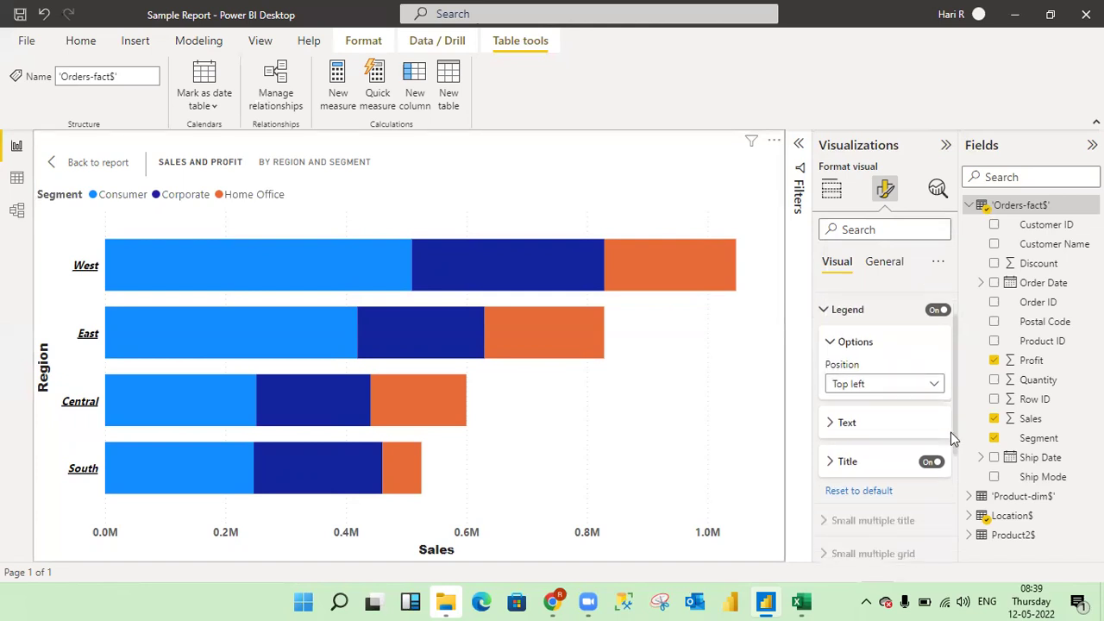
left_click(831, 425)
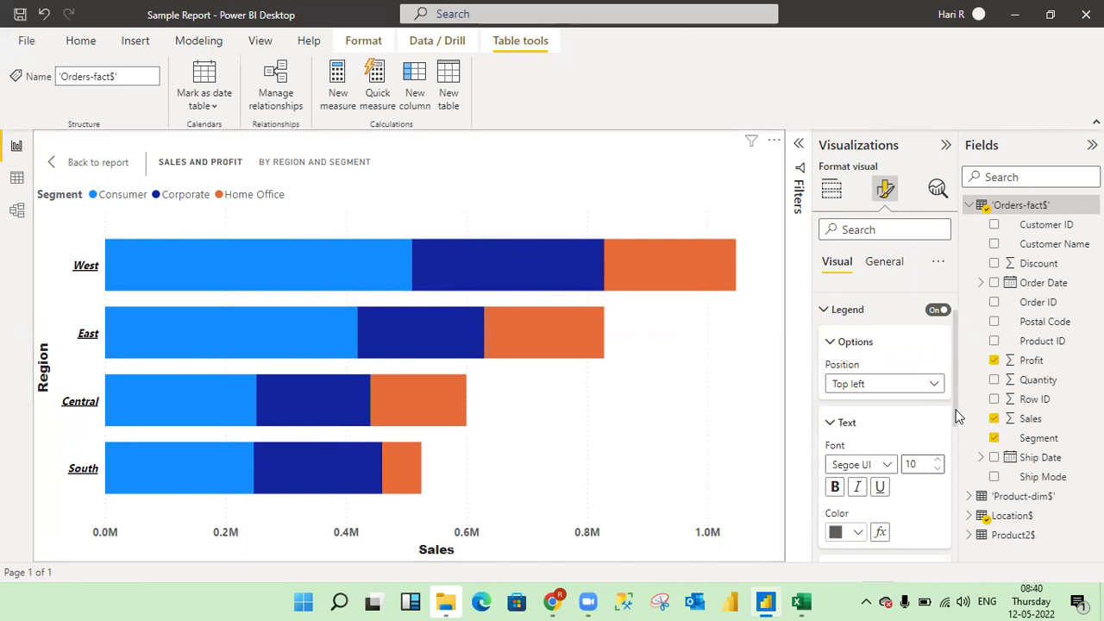
left_click_drag(957, 416, 958, 429)
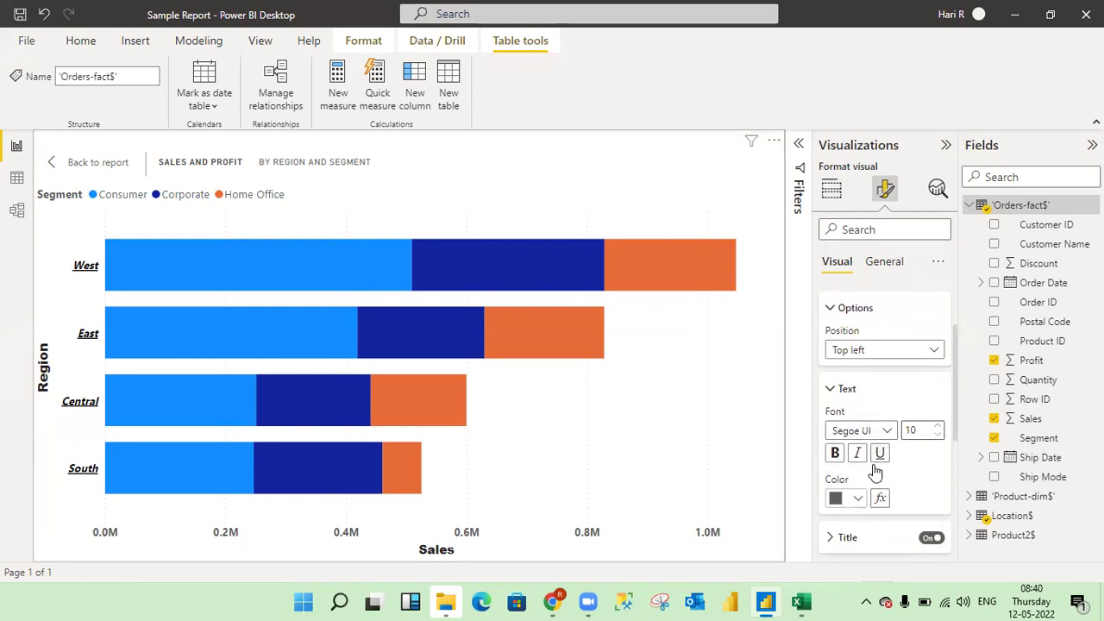
left_click(829, 393)
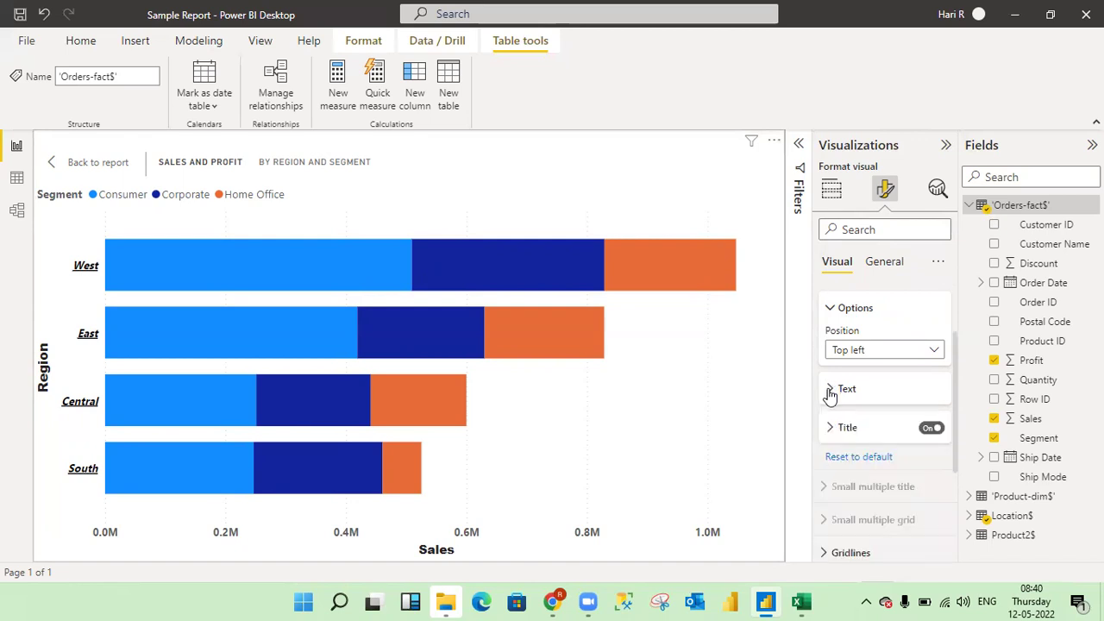
left_click(830, 315)
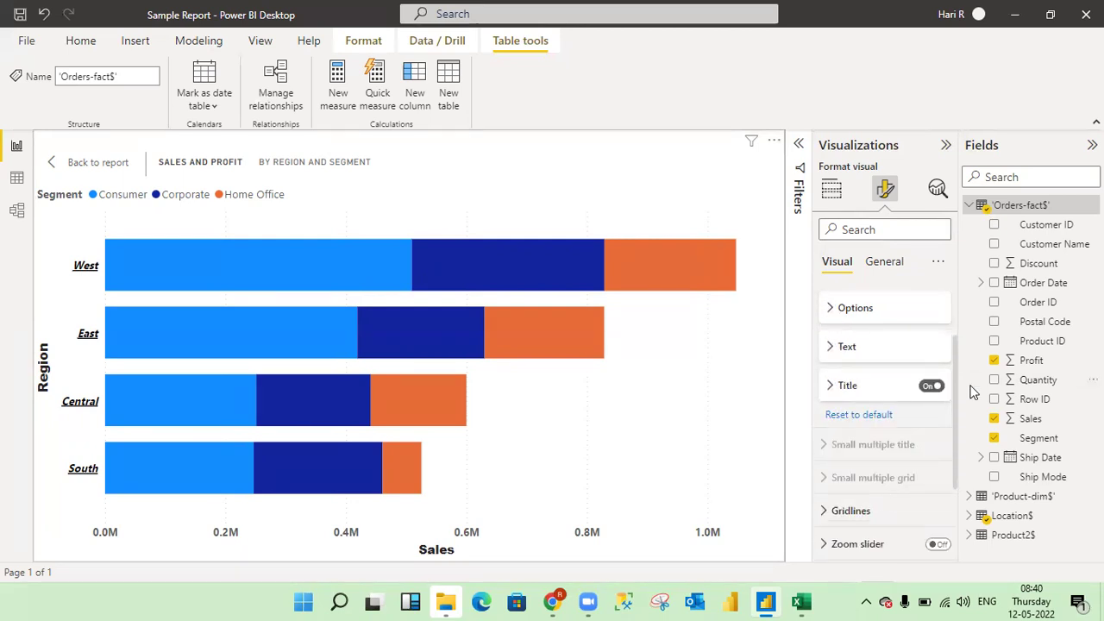
left_click_drag(956, 404, 952, 355)
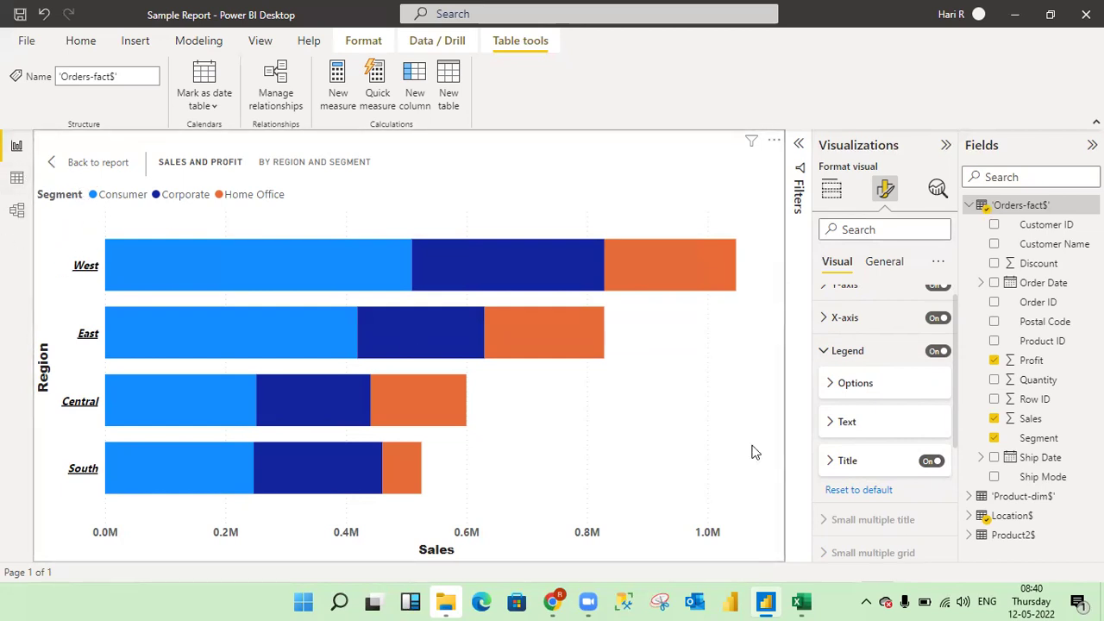
Step: Switch the legend title off and back on, and expand its settings to review the title text
left_click(930, 462)
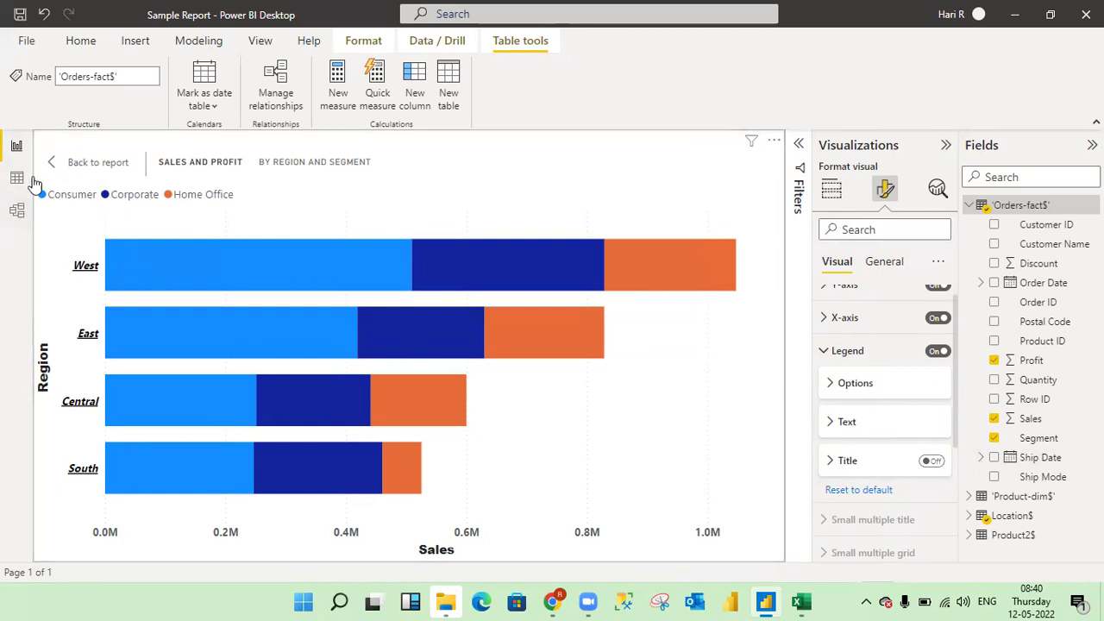
left_click(934, 462)
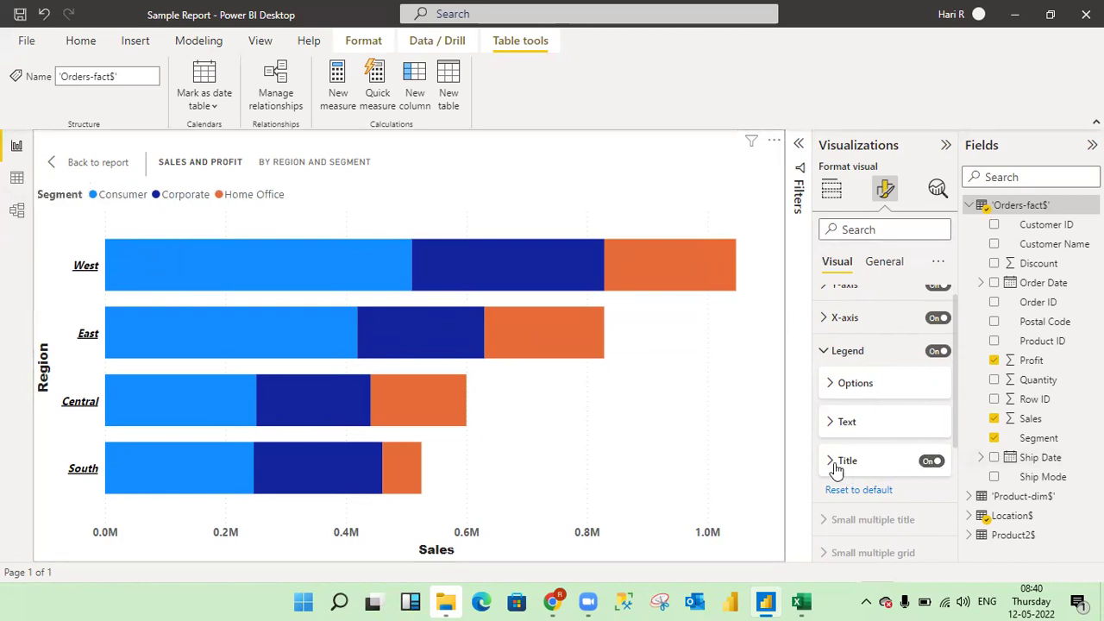
left_click(832, 464)
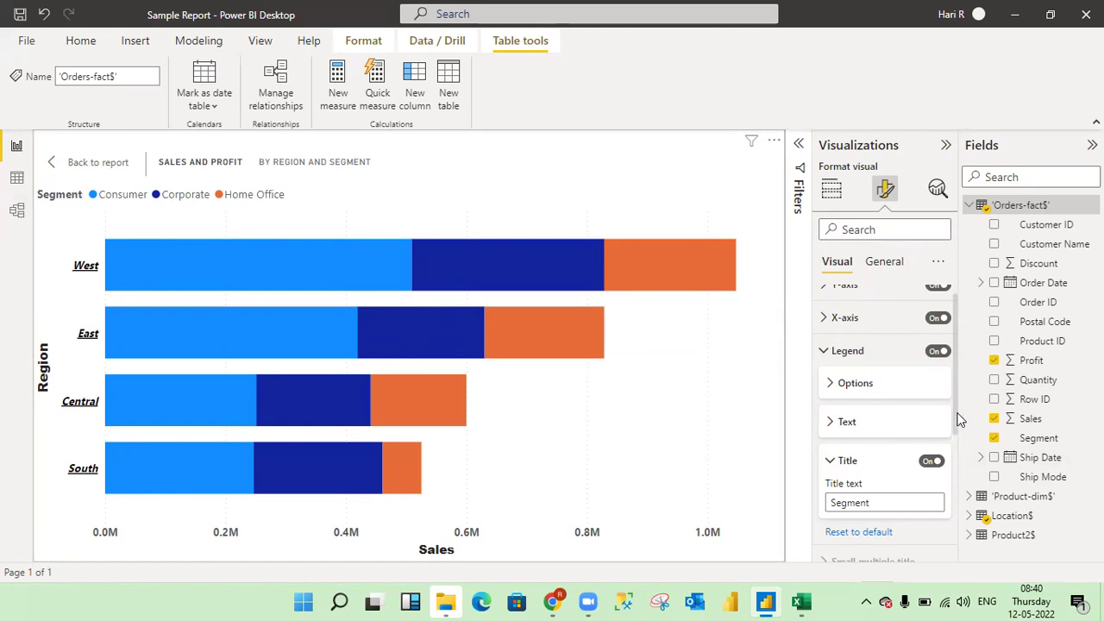
scroll(952, 420, "down", 2)
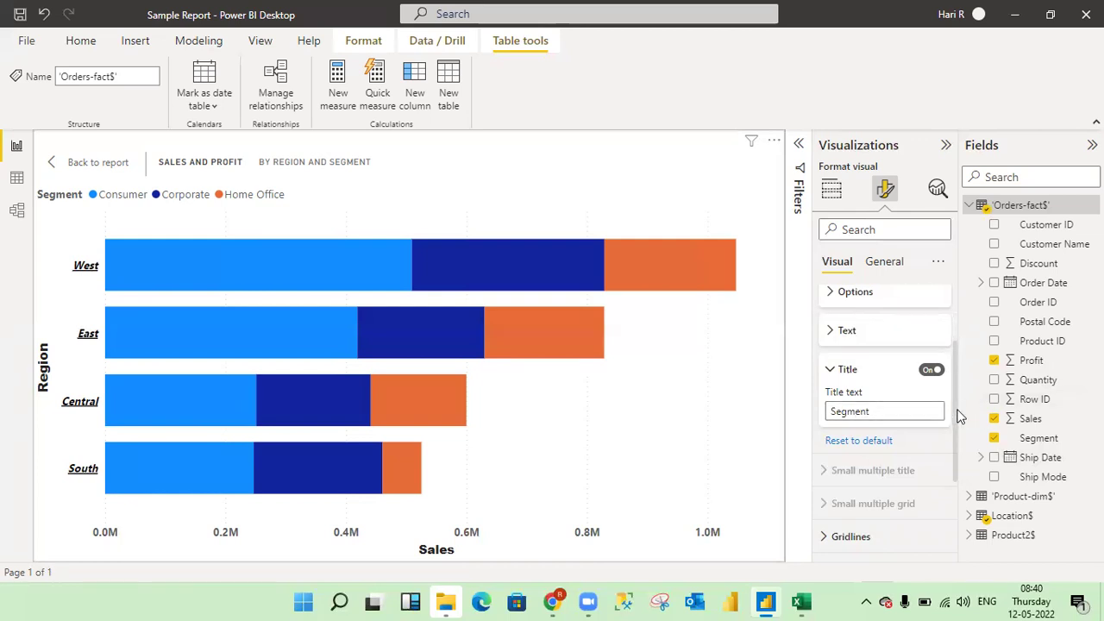
left_click_drag(954, 401, 957, 349)
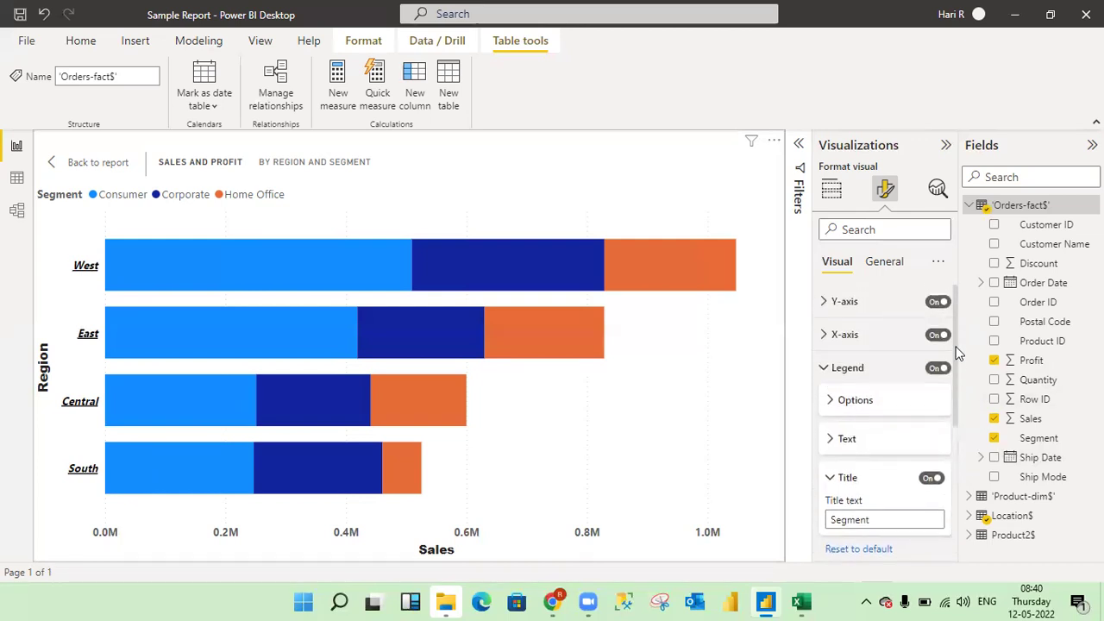
Step: Collapse the legend settings and compare the empty Small multiples field well with the chart's unavailable small multiple format options
left_click(823, 369)
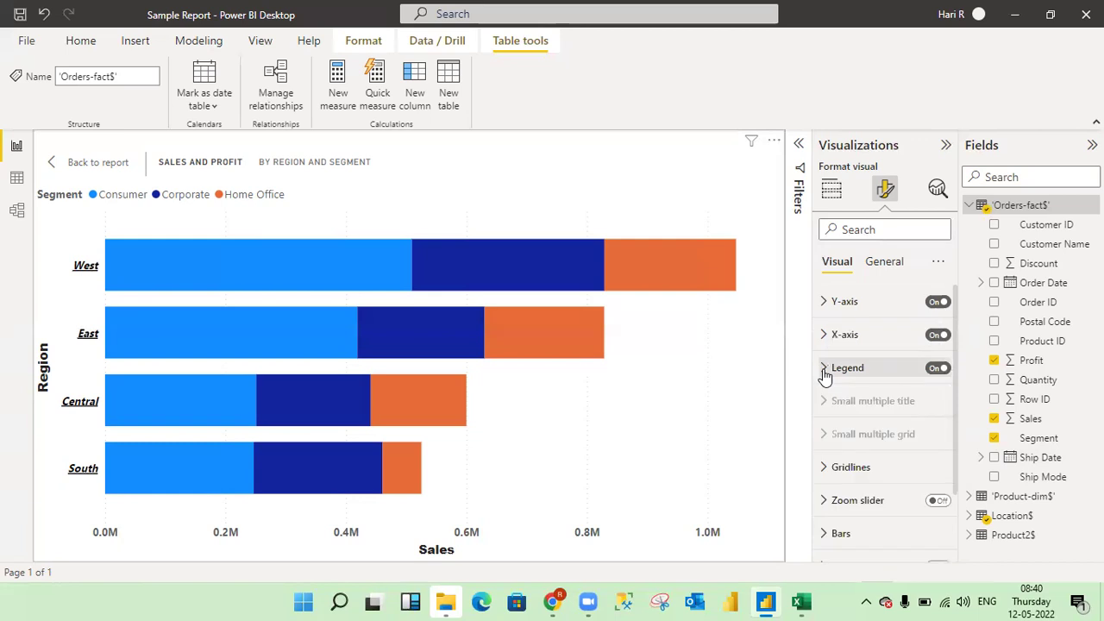
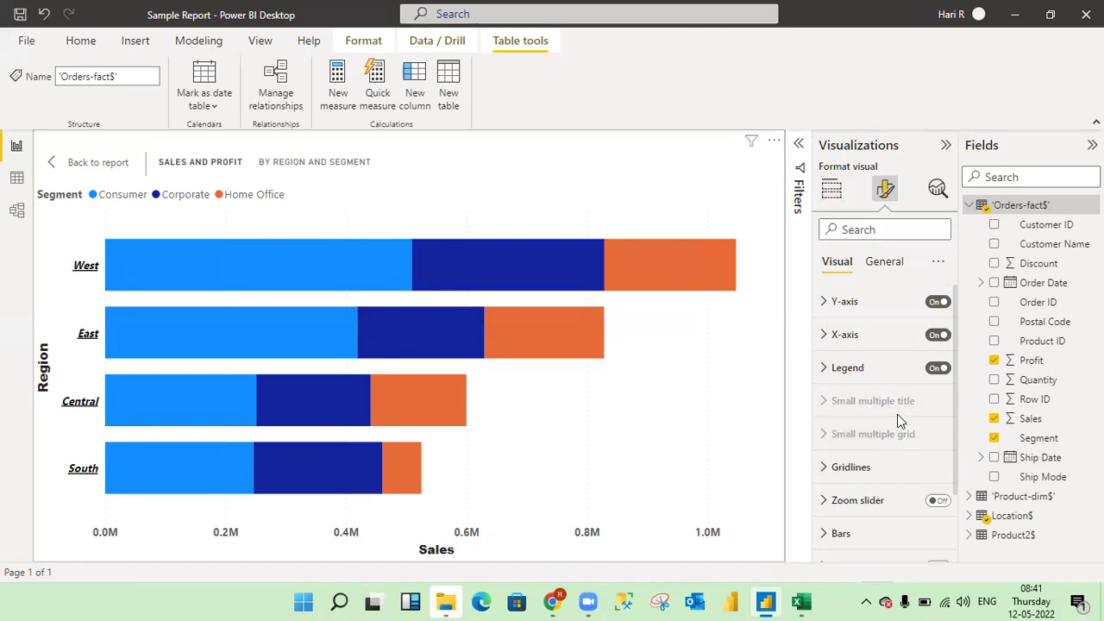
left_click(832, 190)
scroll(956, 429, "down", 5)
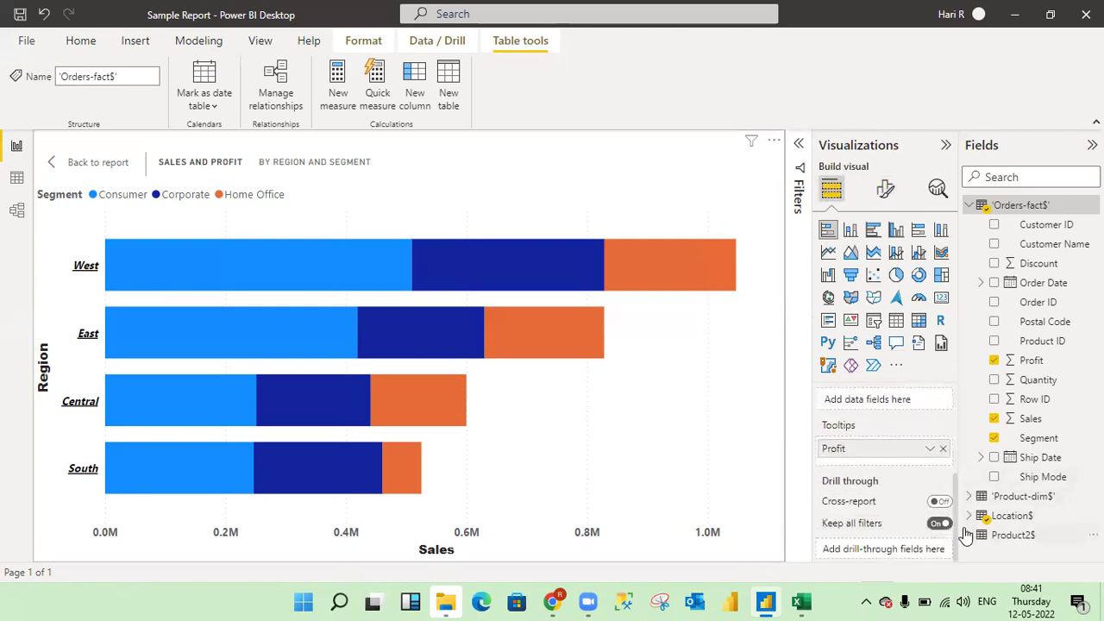
scroll(964, 543, "up", 3)
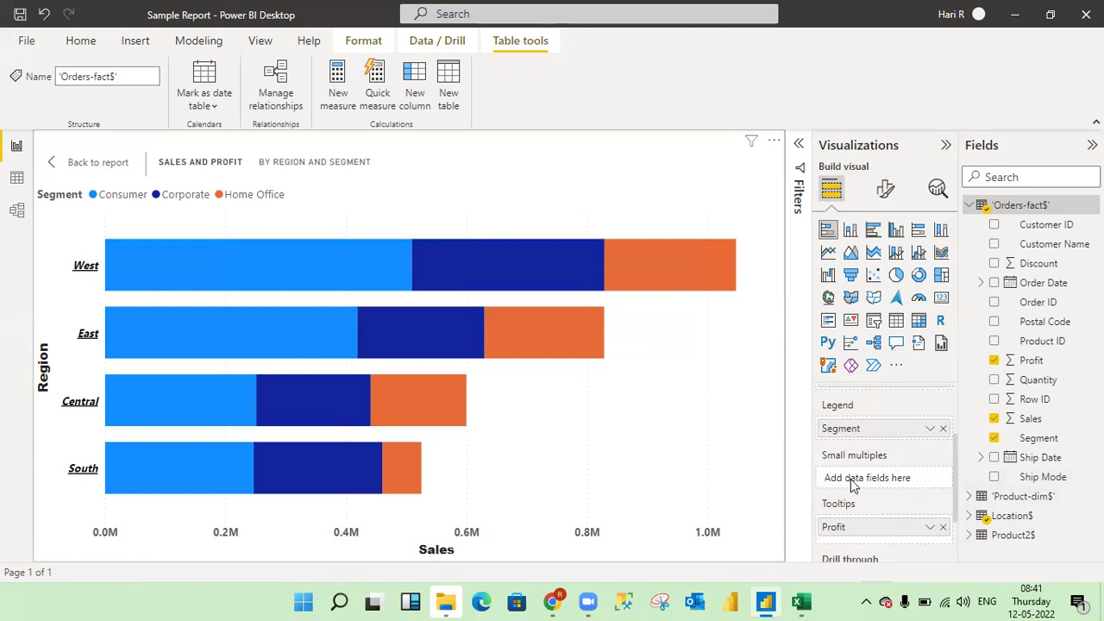
left_click(886, 190)
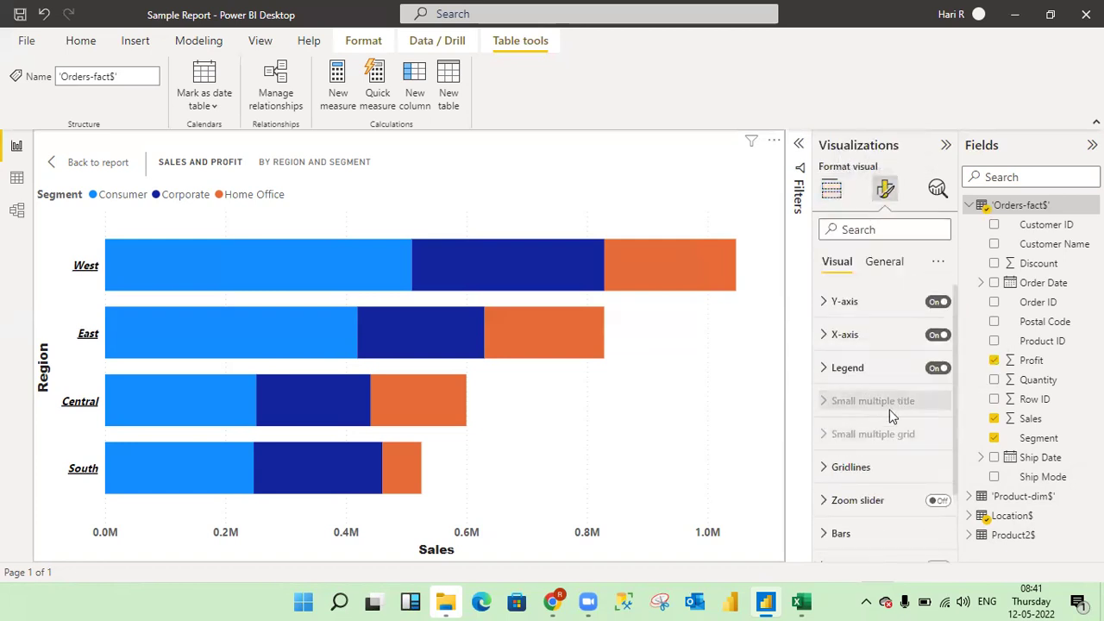
mouse_move(862, 433)
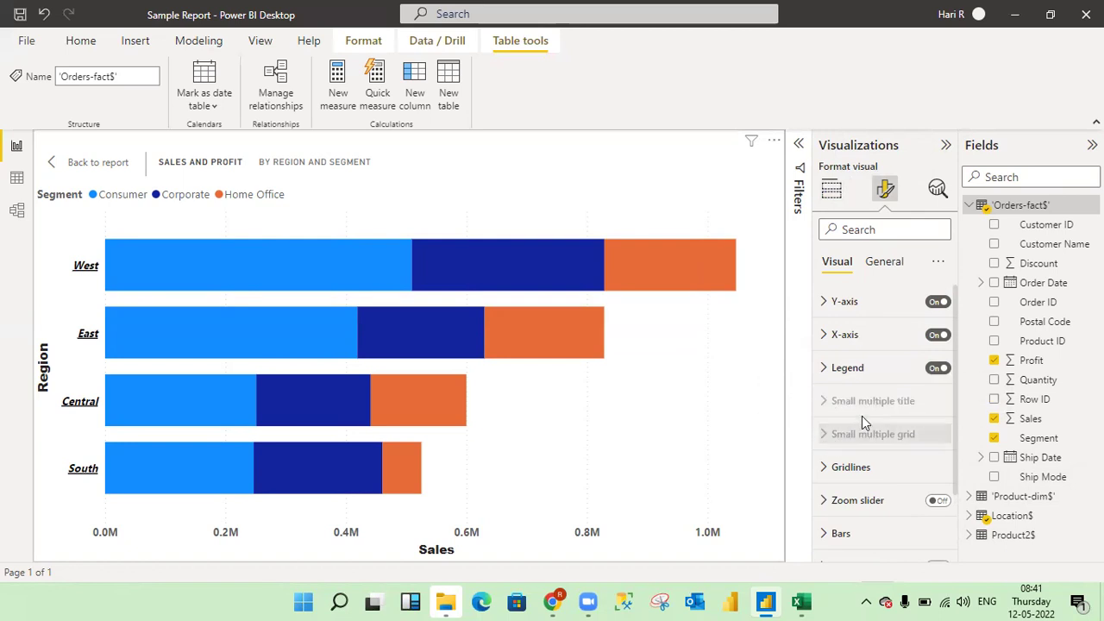
Step: Add the Region field from the Location$ table to the chart's Small multiples
left_click(830, 190)
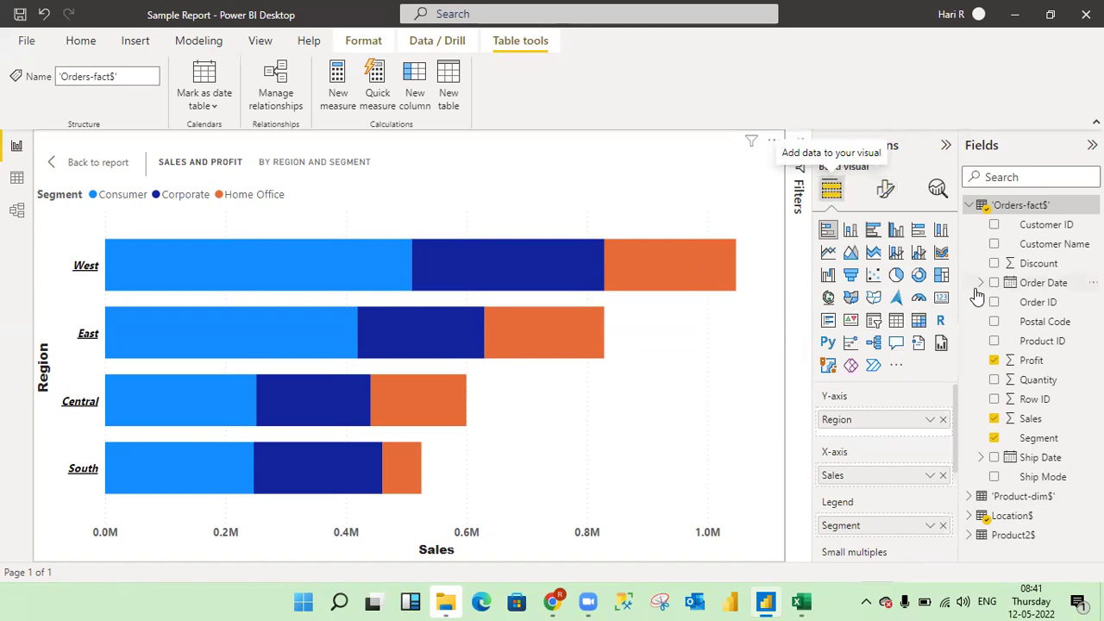
scroll(955, 412, "down", 3)
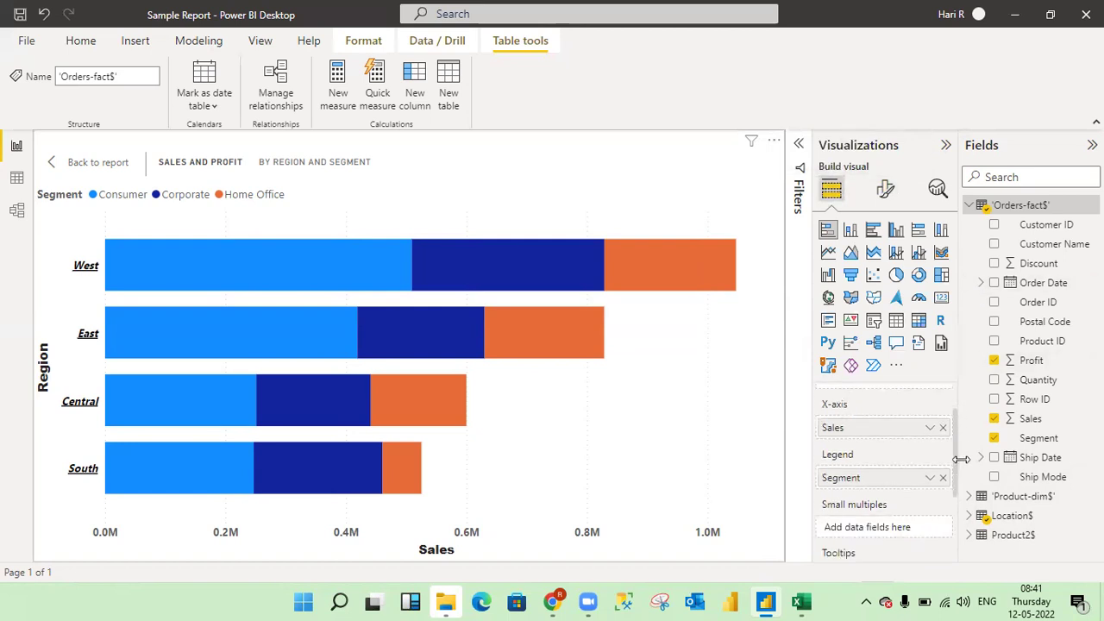
scroll(961, 462, "up", 1)
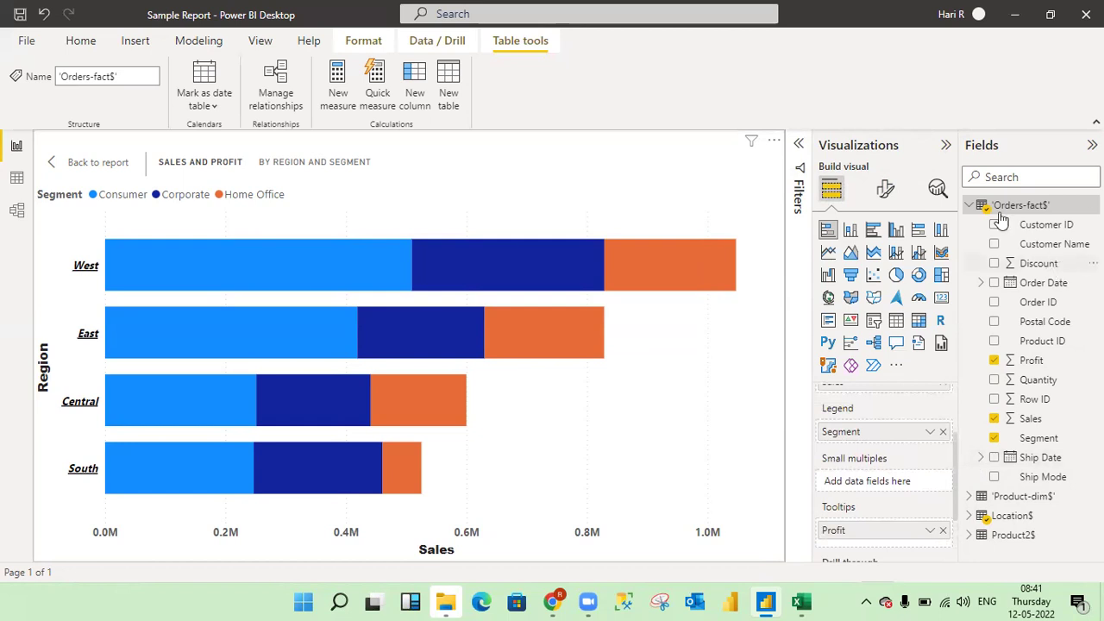
left_click(970, 207)
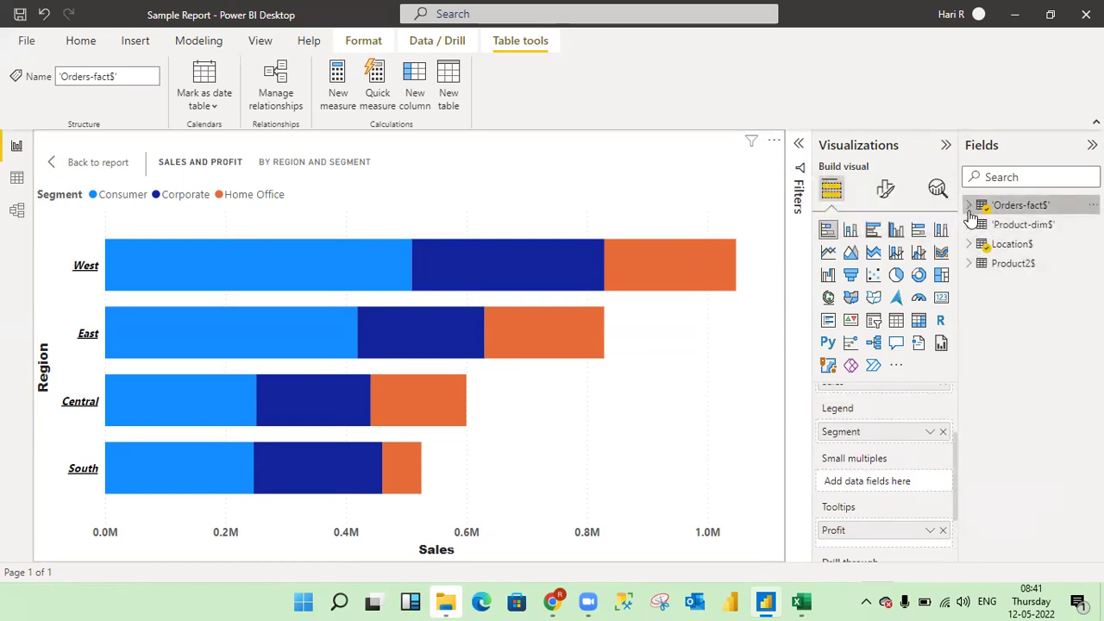
left_click(972, 248)
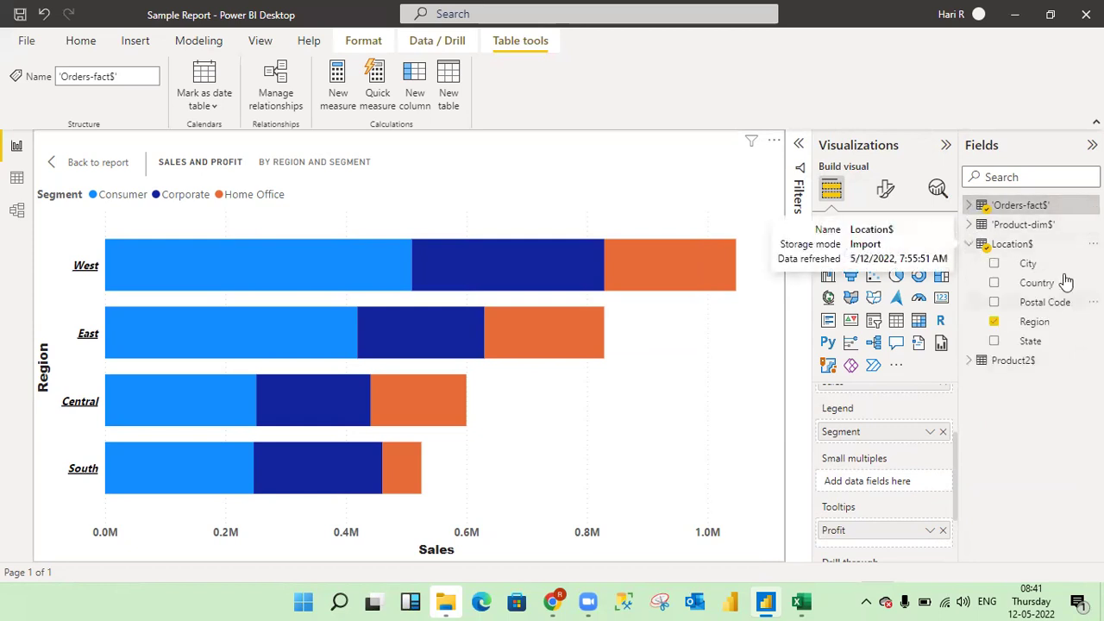
left_click_drag(1033, 326, 884, 489)
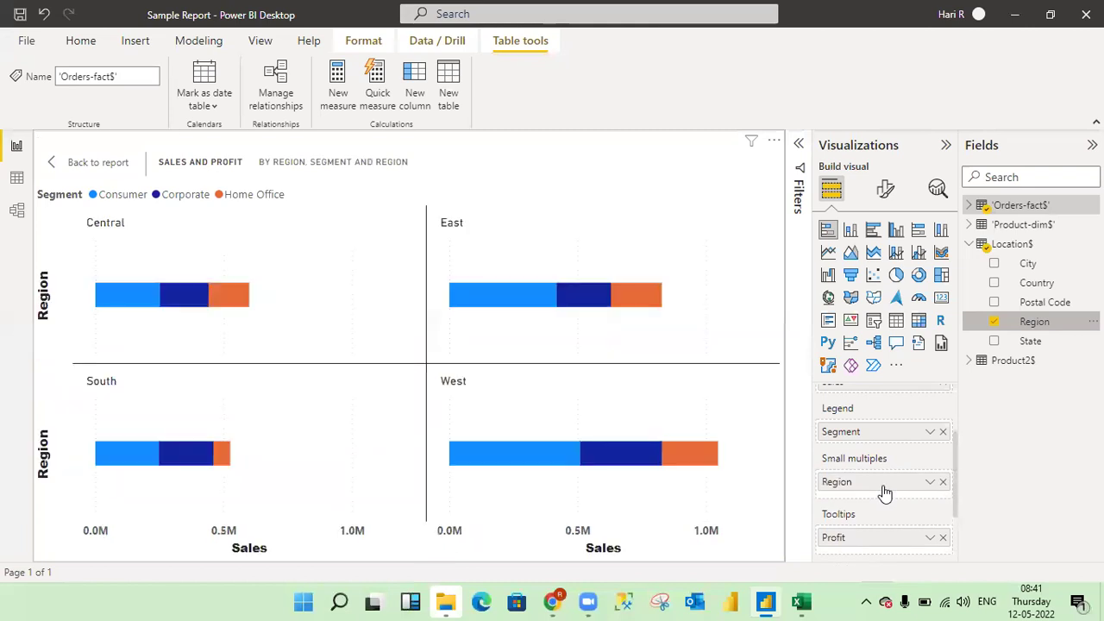
Step: Review the small multiple title's position, font, color and alignment settings and collapse them again
left_click(884, 188)
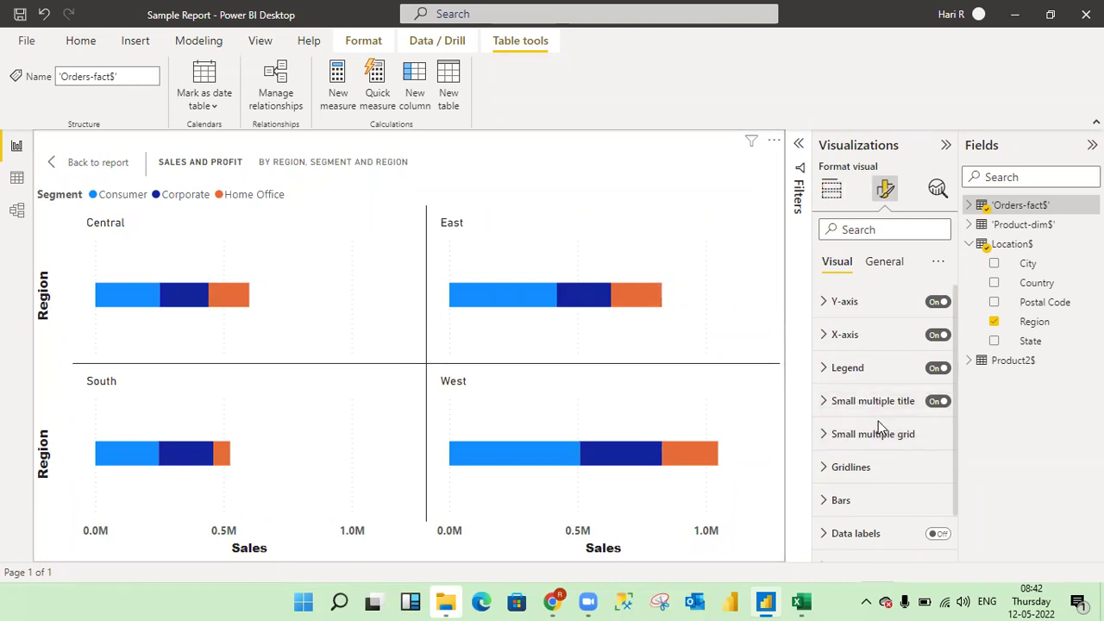
left_click(824, 404)
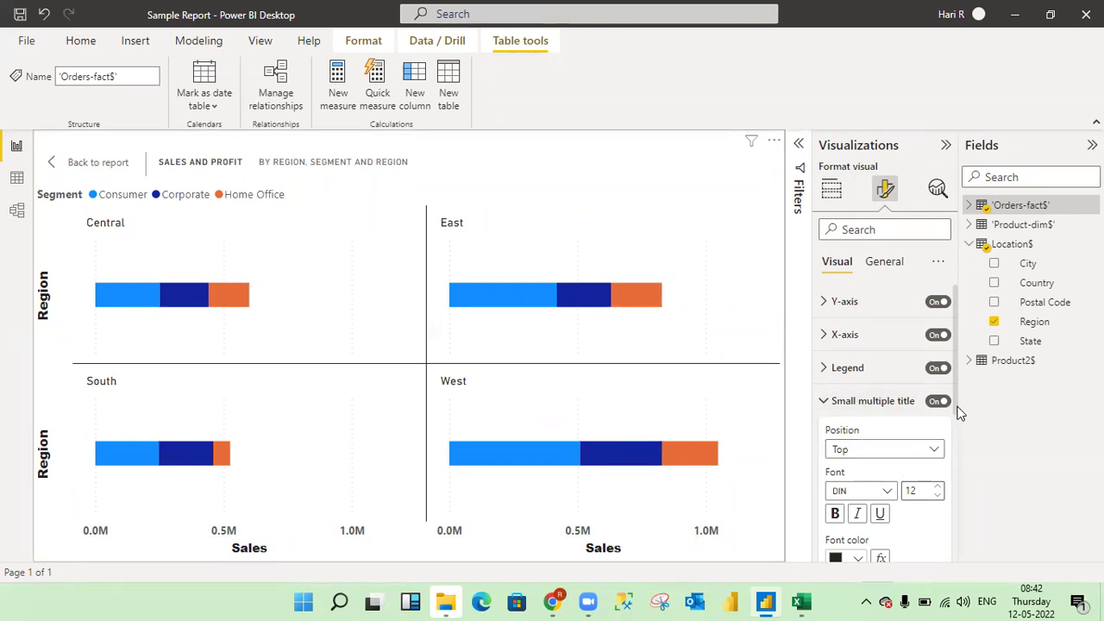
left_click_drag(955, 413, 960, 464)
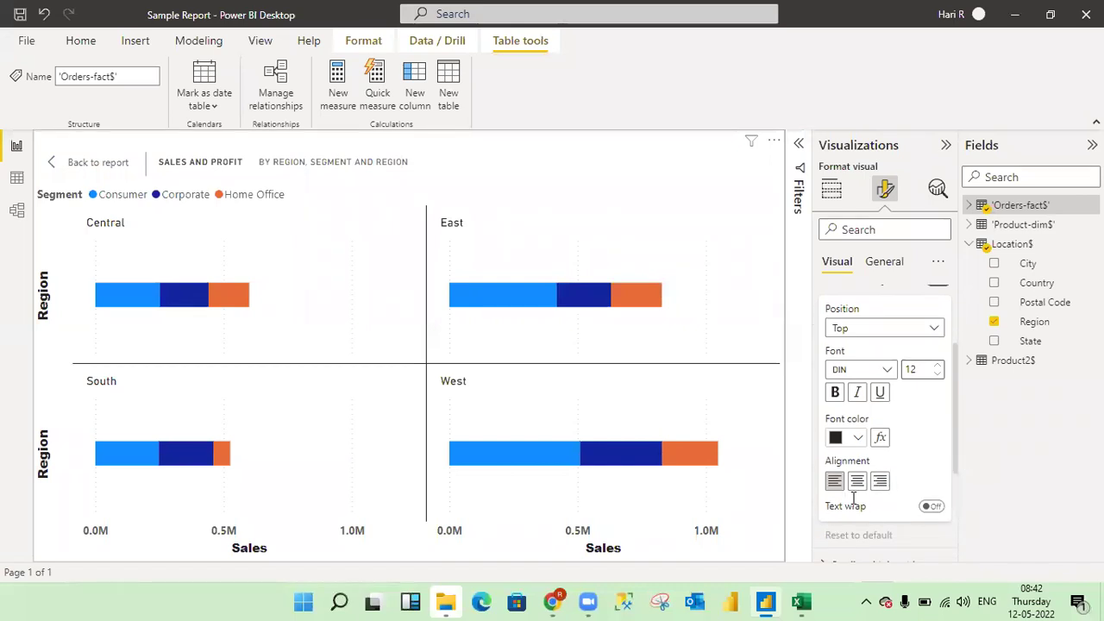
left_click_drag(956, 446, 960, 383)
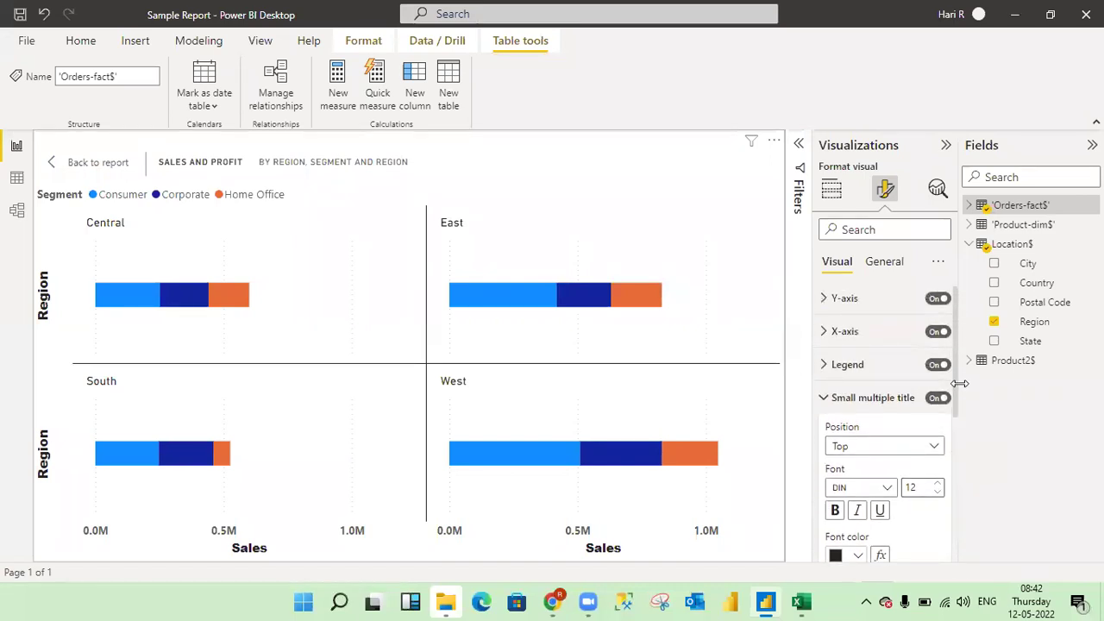
left_click(826, 399)
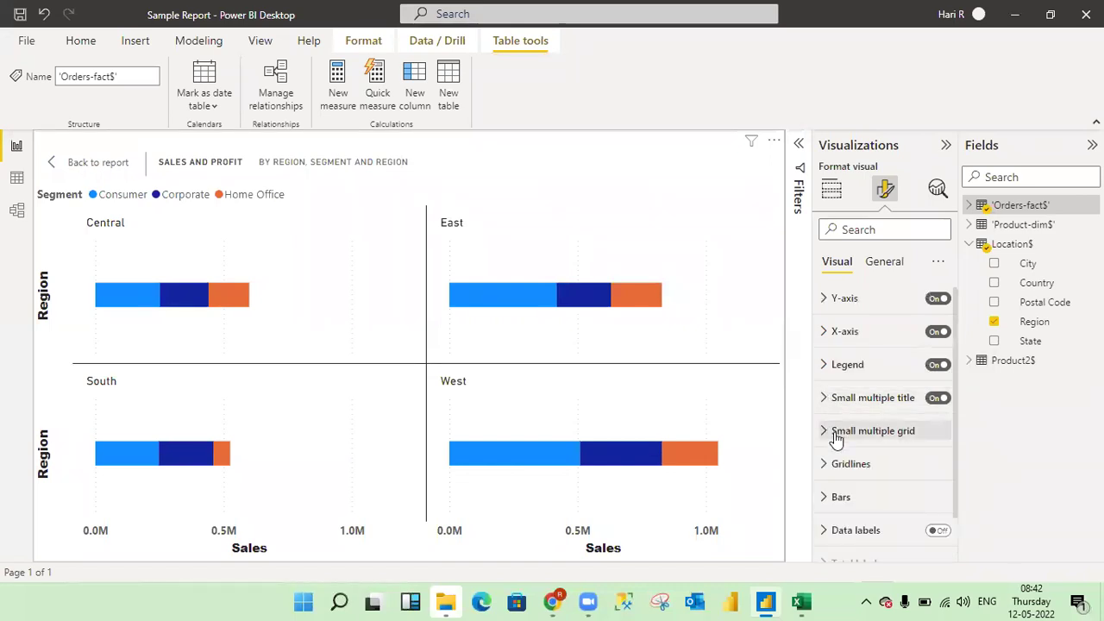
Step: Try 3 rows and 3 columns in the small multiple grid layout, returning each to 2
left_click(827, 435)
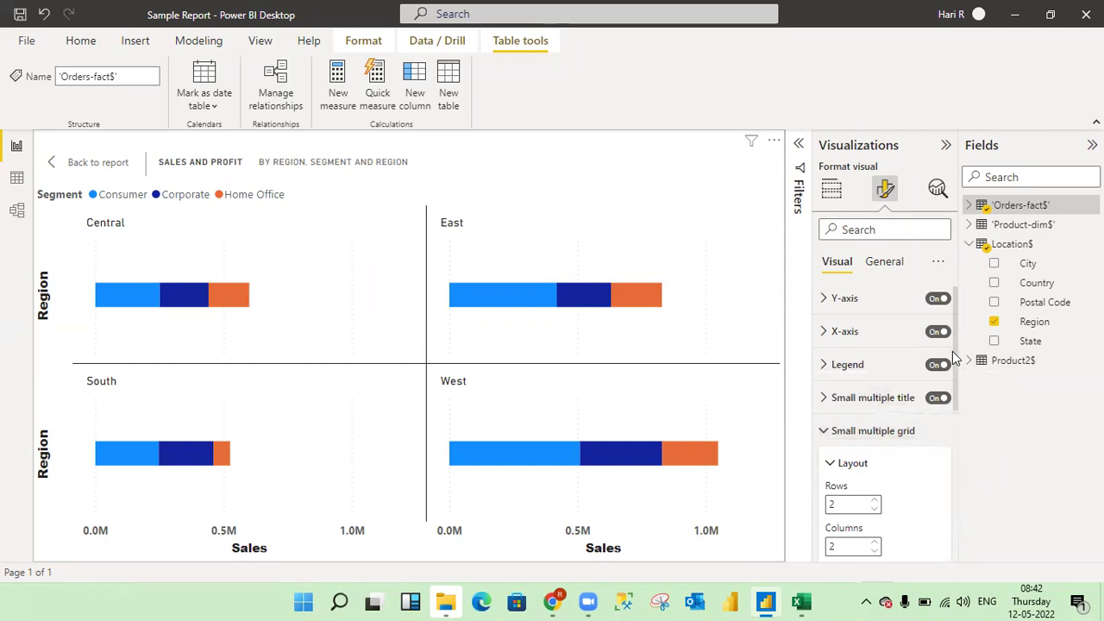
left_click_drag(956, 369, 956, 426)
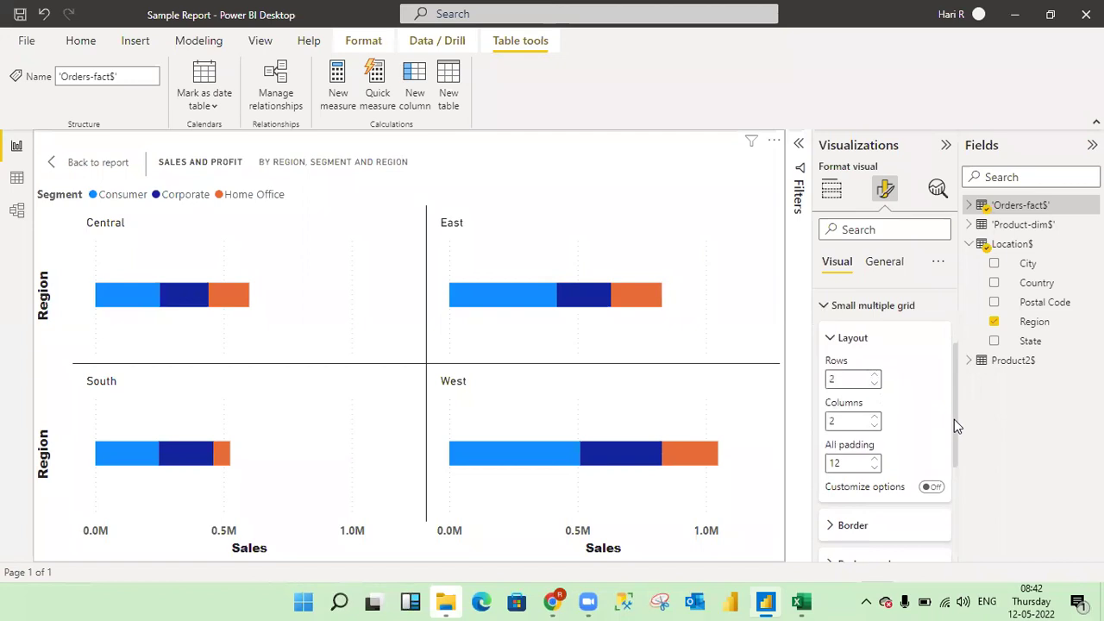
left_click(876, 375)
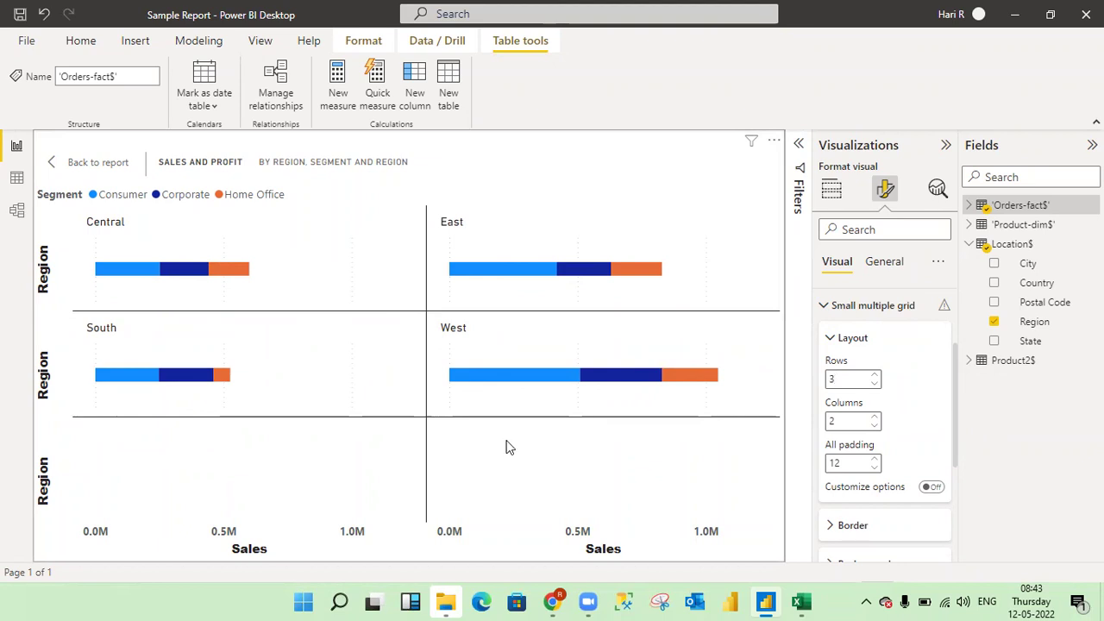
type("2")
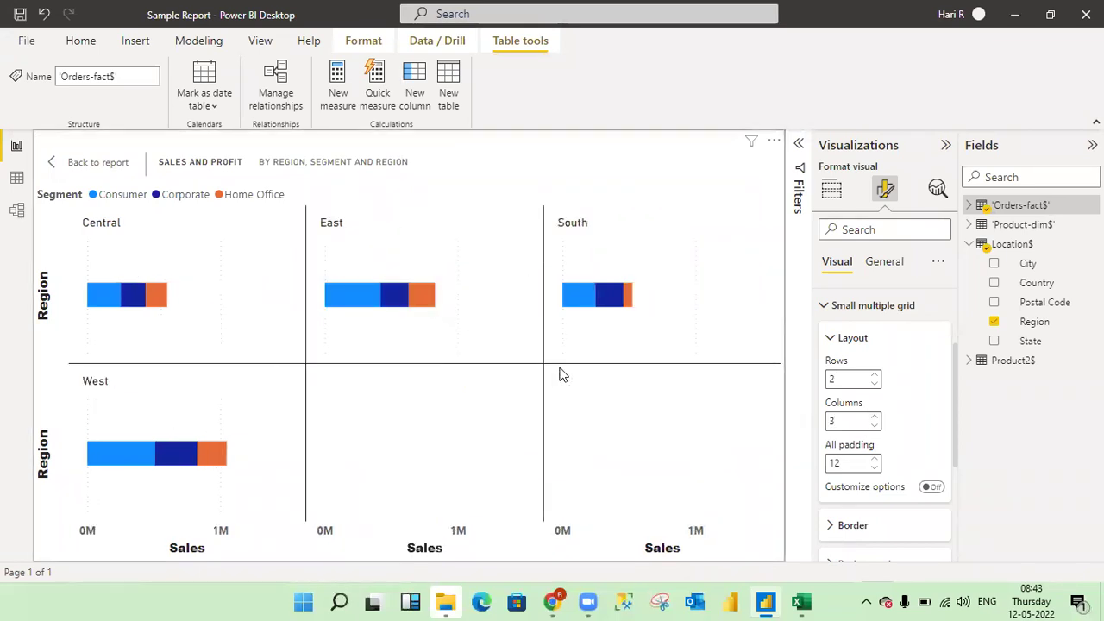
left_click(875, 426)
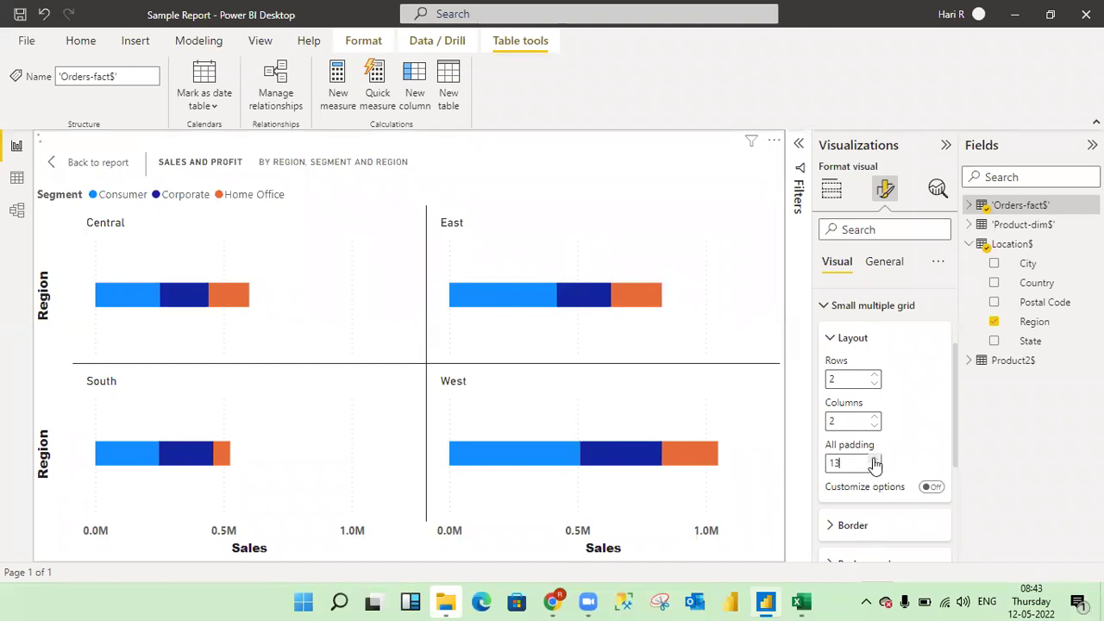
Step: Try increasing the small multiple grid's all-around padding to 32
left_click(874, 459)
left_click(875, 460)
left_click(874, 460)
left_click(875, 460)
left_click(874, 459)
left_click(875, 460)
left_click(875, 459)
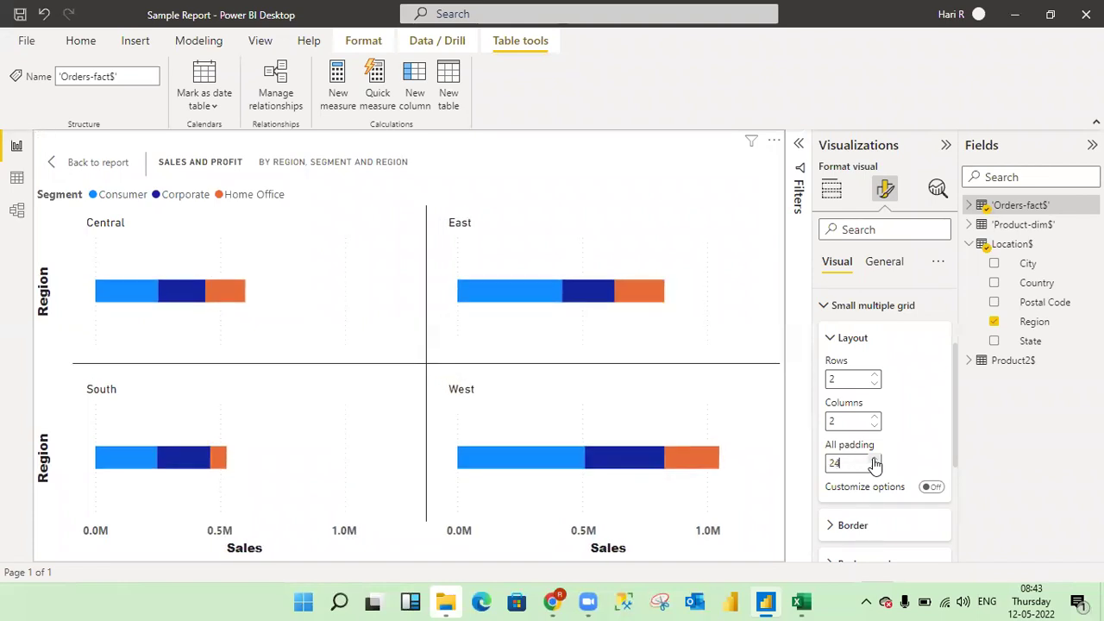
left_click(874, 460)
left_click(875, 460)
left_click(875, 459)
left_click(875, 460)
left_click(875, 460)
left_click(875, 459)
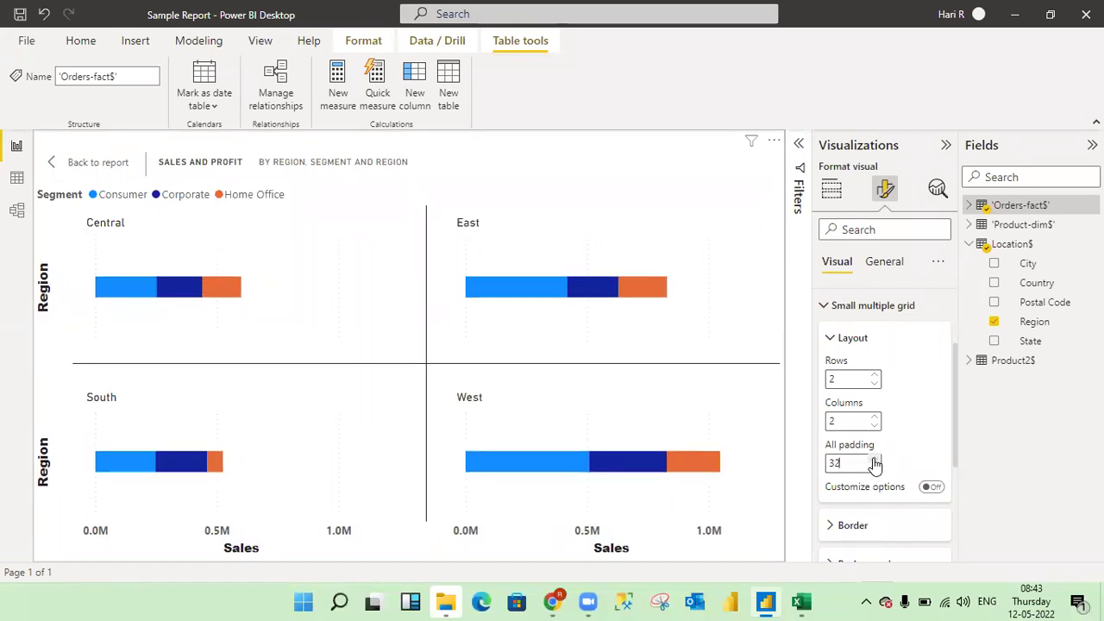
Step: Try a padding of 8 for the small multiple grid and set it back to 12
key("BackSpace")
key("BackSpace")
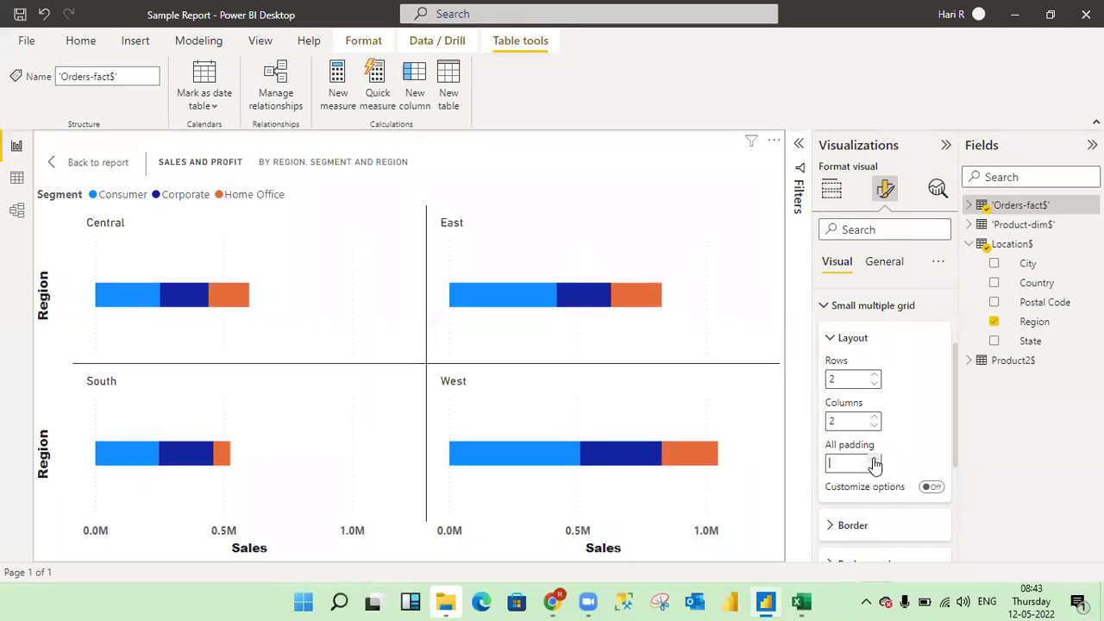
type("80")
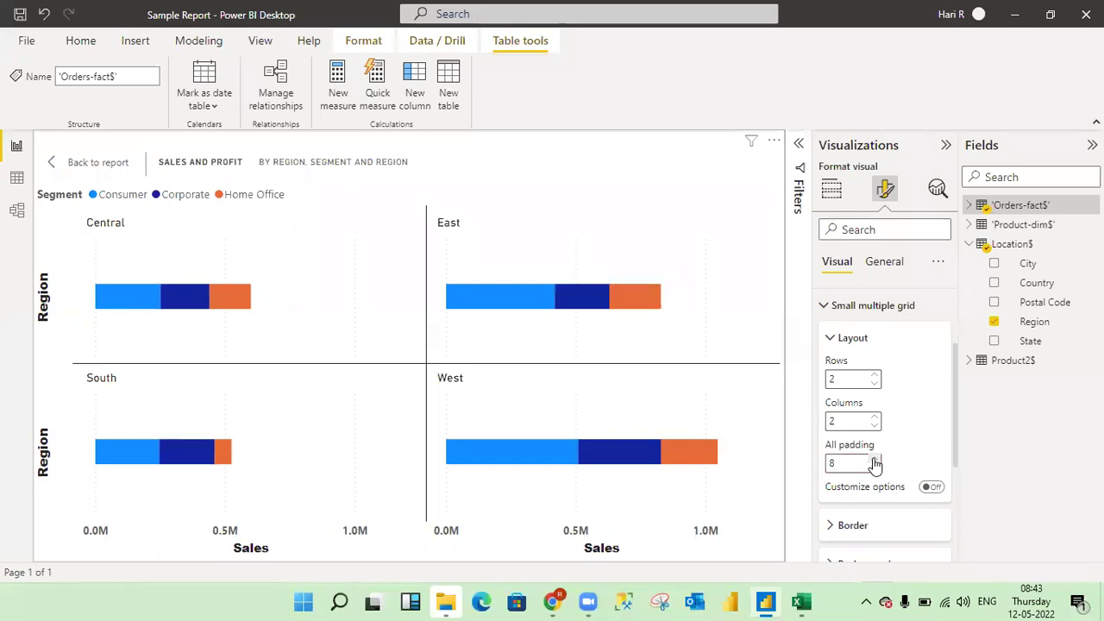
left_click(875, 460)
left_click(875, 459)
left_click(874, 459)
left_click(874, 460)
type("2")
key("BackSpace")
type("2")
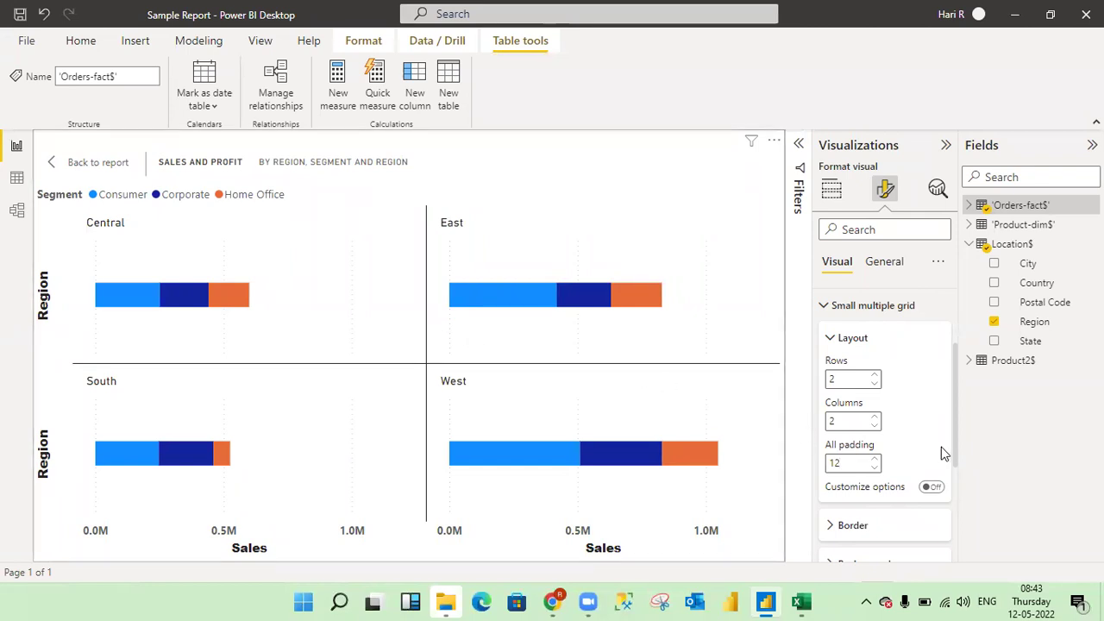
Step: Review the small multiple grid's border and background settings, collapse the grid options and return to the chart's field wells
mouse_move(954, 440)
left_mouse_down()
mouse_move(952, 390)
mouse_move(950, 443)
mouse_move(951, 422)
left_mouse_up()
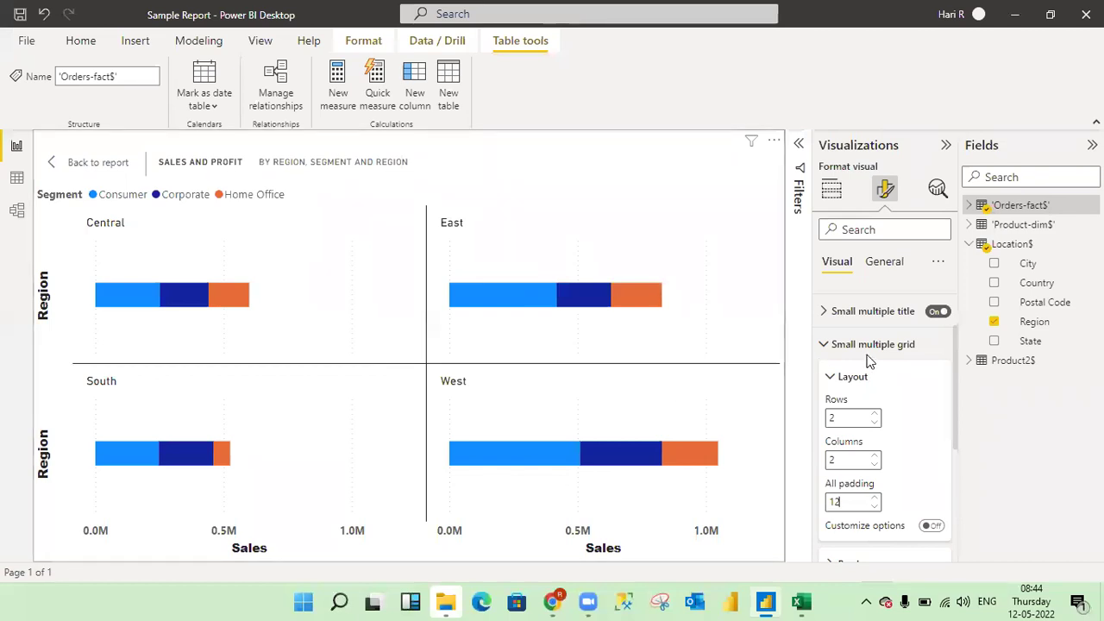
left_click_drag(954, 406, 956, 480)
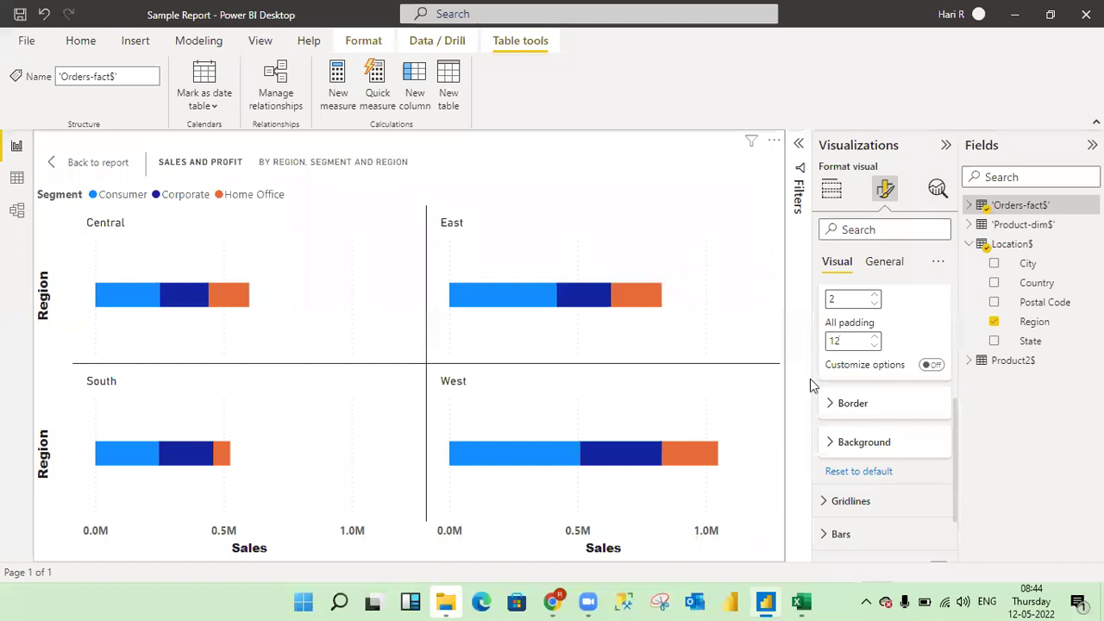
left_click(834, 407)
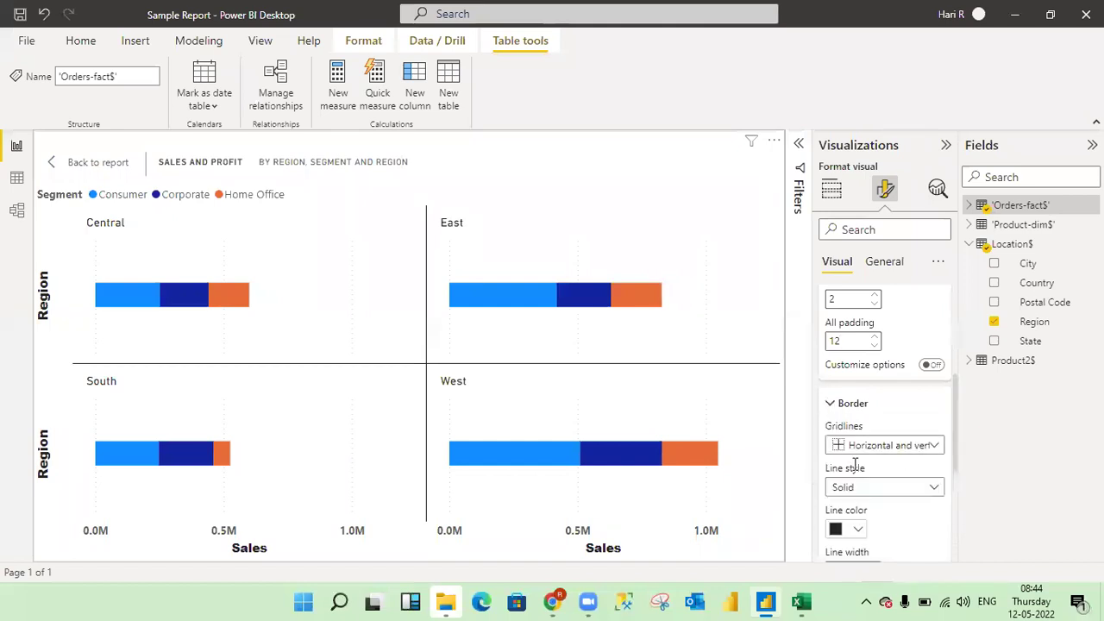
left_click(830, 404)
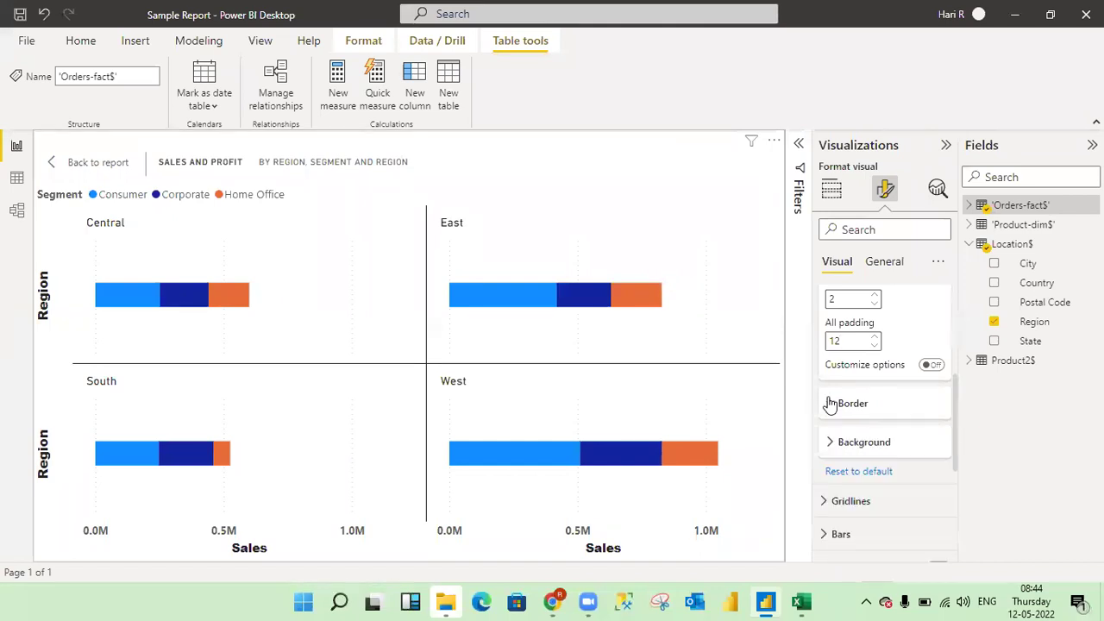
left_click(832, 443)
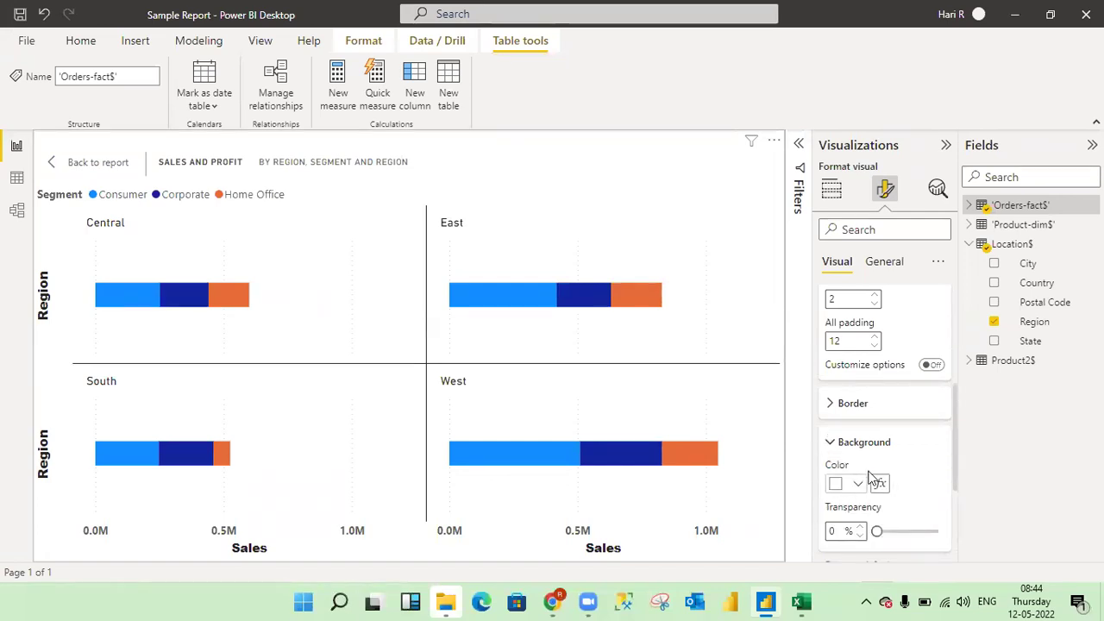
left_click(833, 447)
left_click_drag(957, 442, 963, 363)
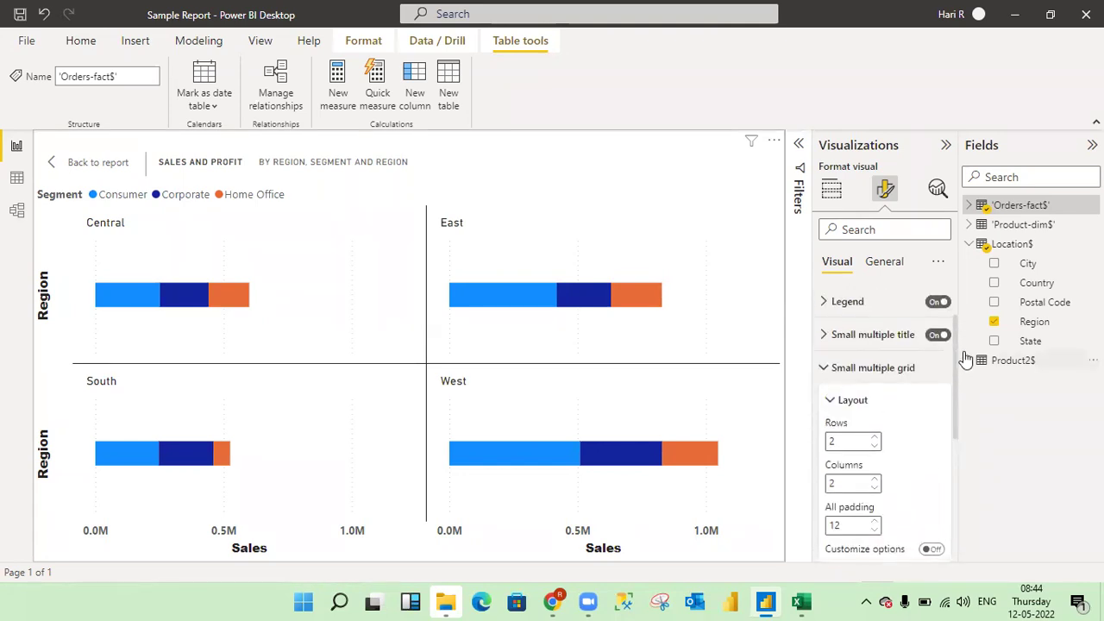
left_click(826, 380)
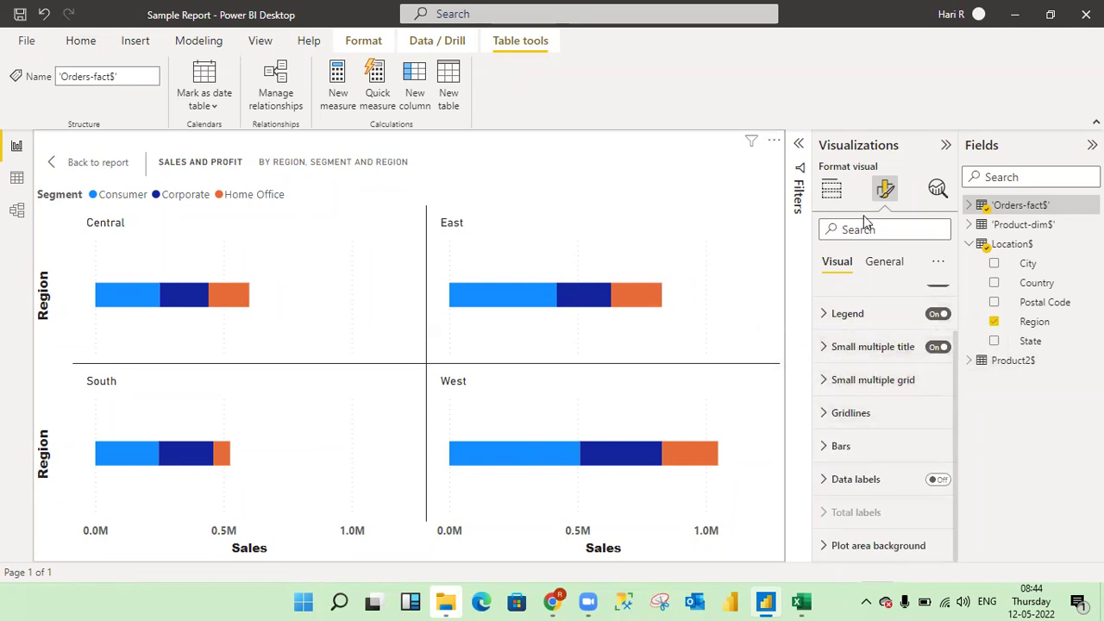
left_click(832, 188)
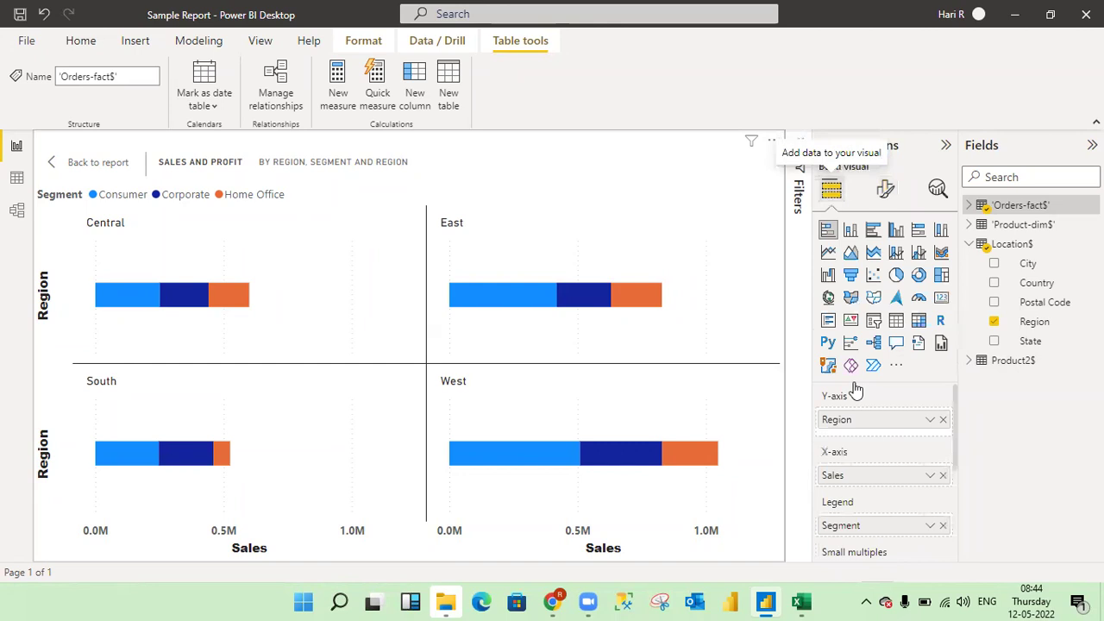
Step: Remove the Region field from the chart's small multiples, keeping it on the Y-axis
left_click_drag(956, 457, 961, 506)
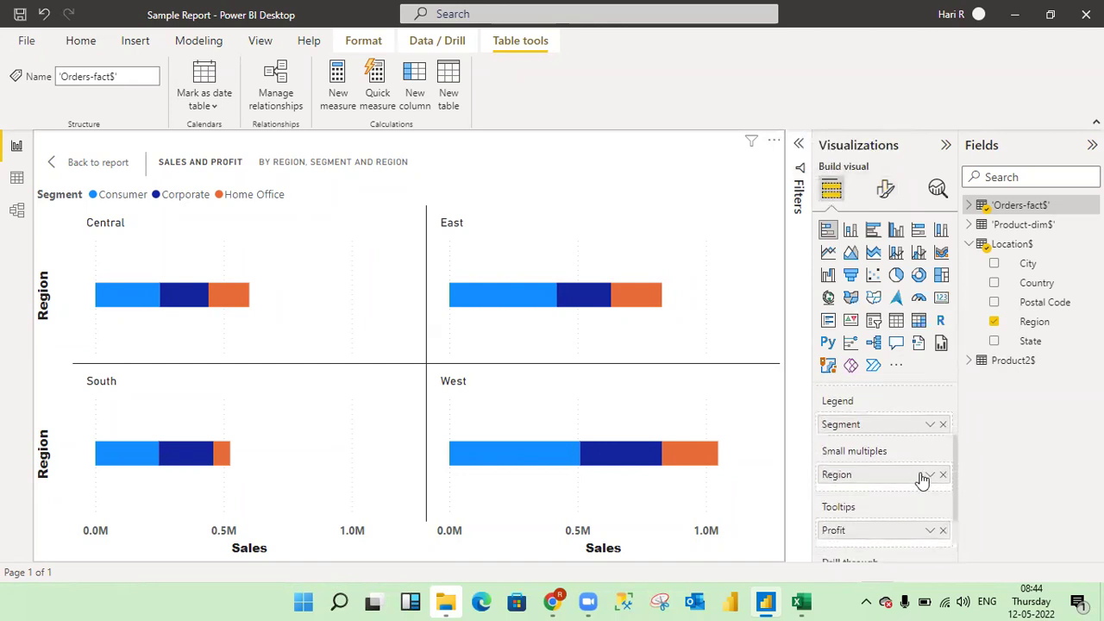
left_click(943, 475)
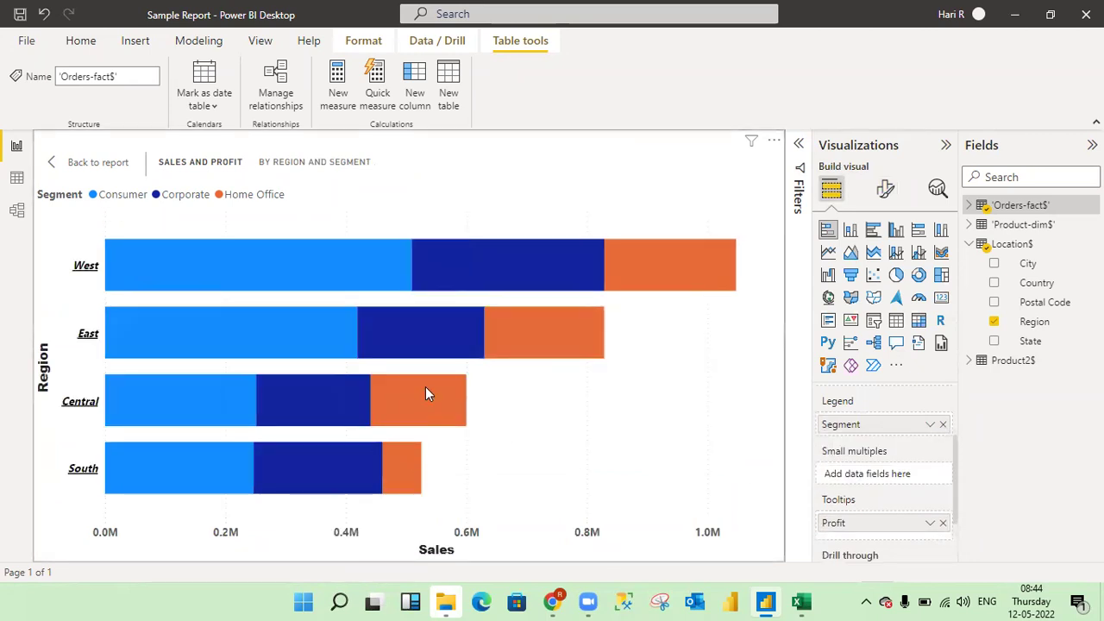
Step: Try pink vertical gridlines with a width of 4 px on the stacked bar chart
left_click(886, 192)
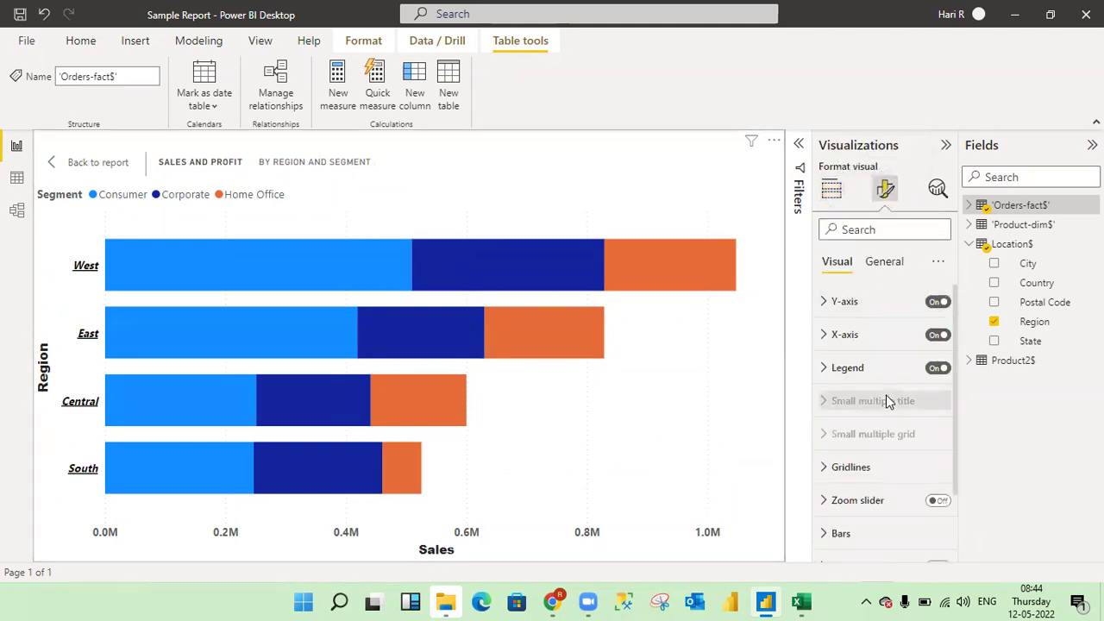
left_click_drag(955, 441, 952, 510)
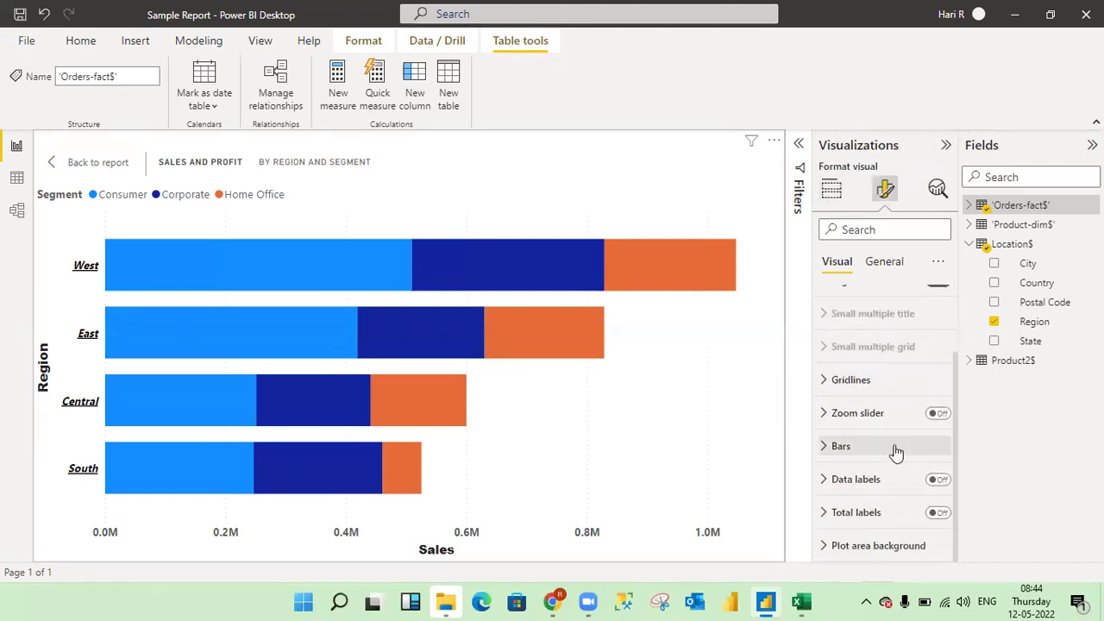
left_click(824, 381)
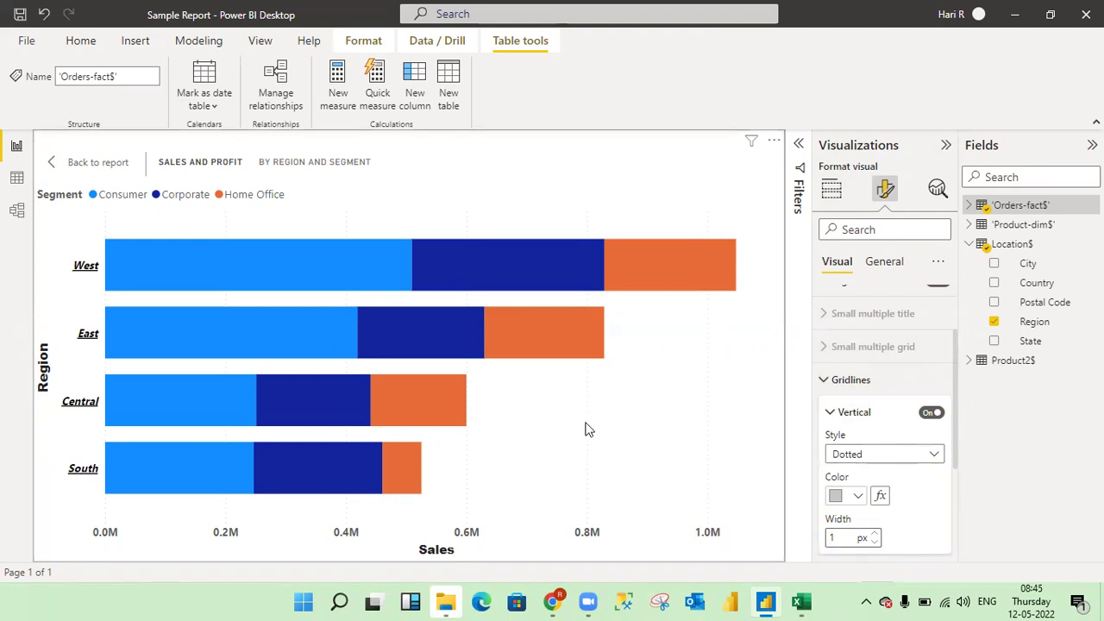
left_click(858, 497)
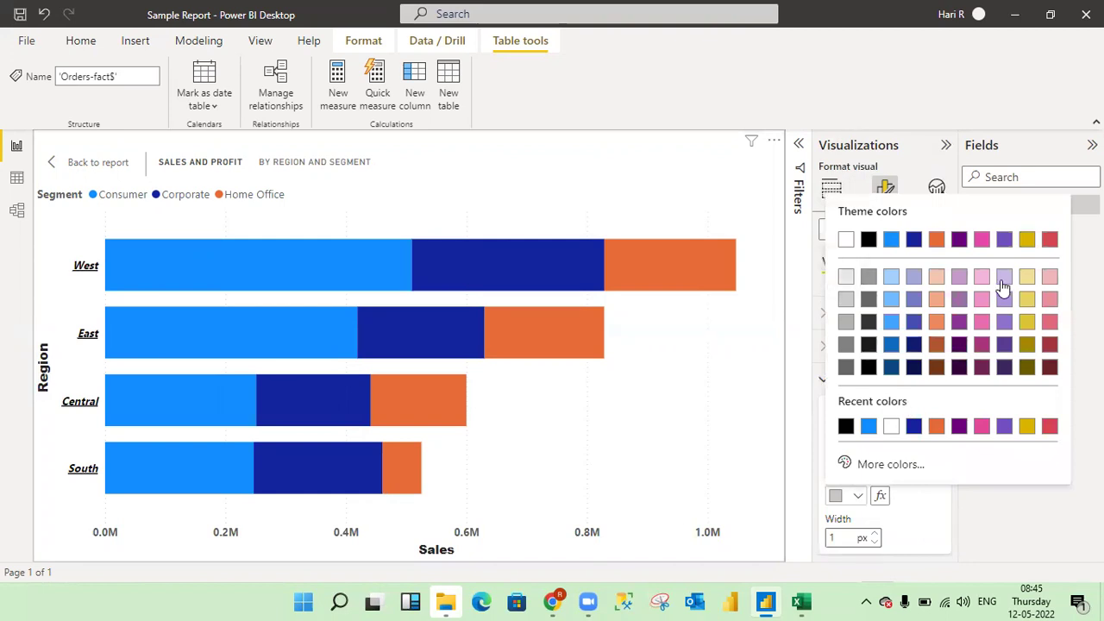
left_click(981, 426)
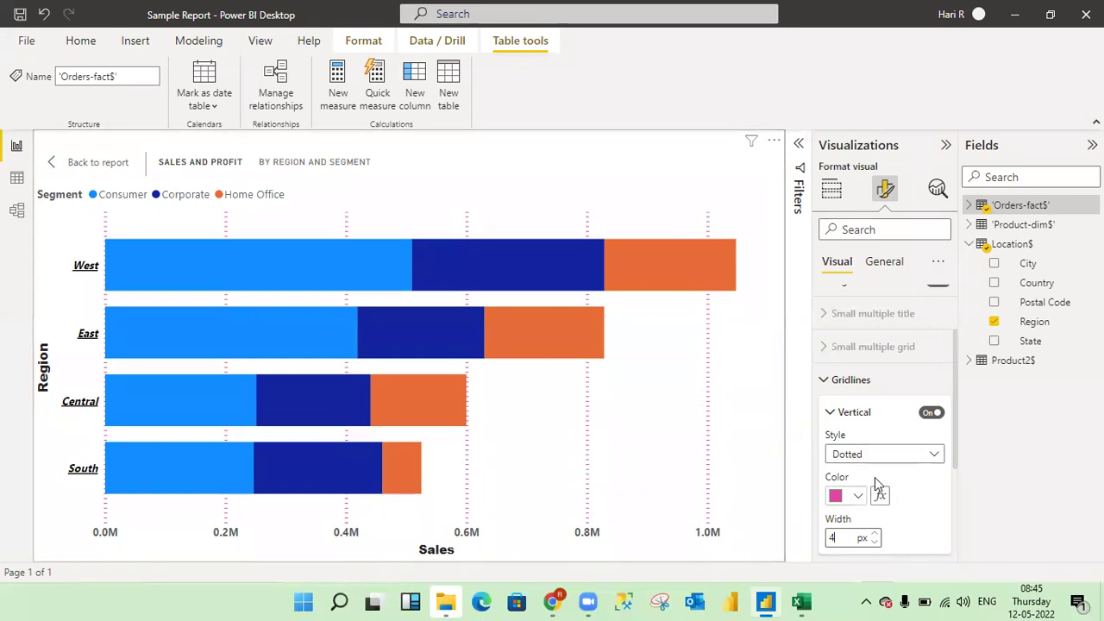
Step: Try the Dashed style and the Solid style for the vertical gridlines
left_click(934, 454)
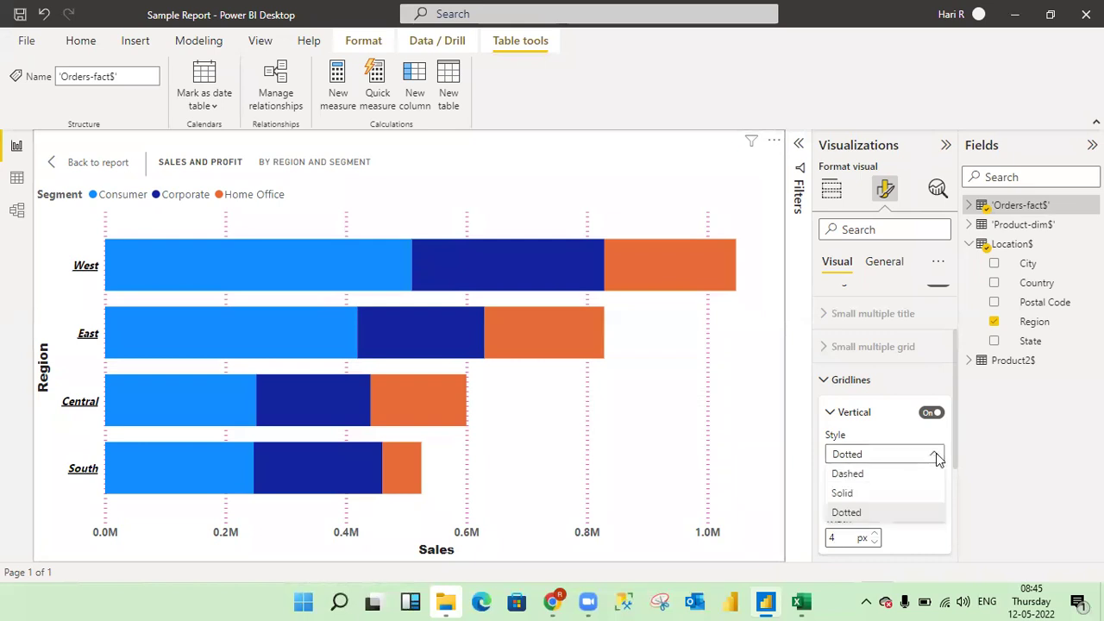
left_click(848, 474)
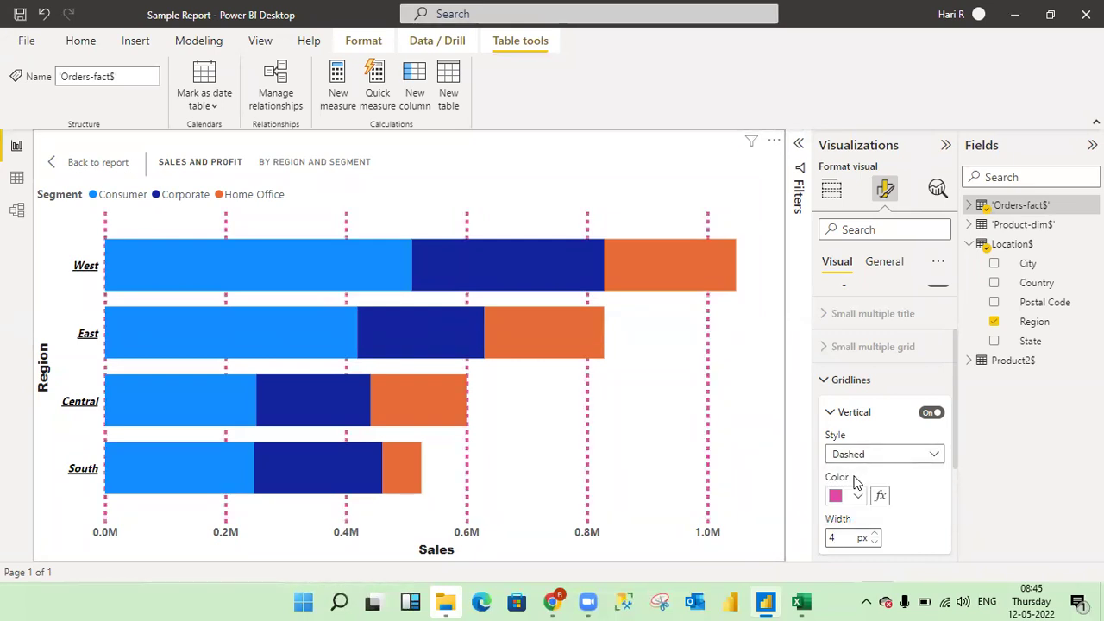
left_click(937, 457)
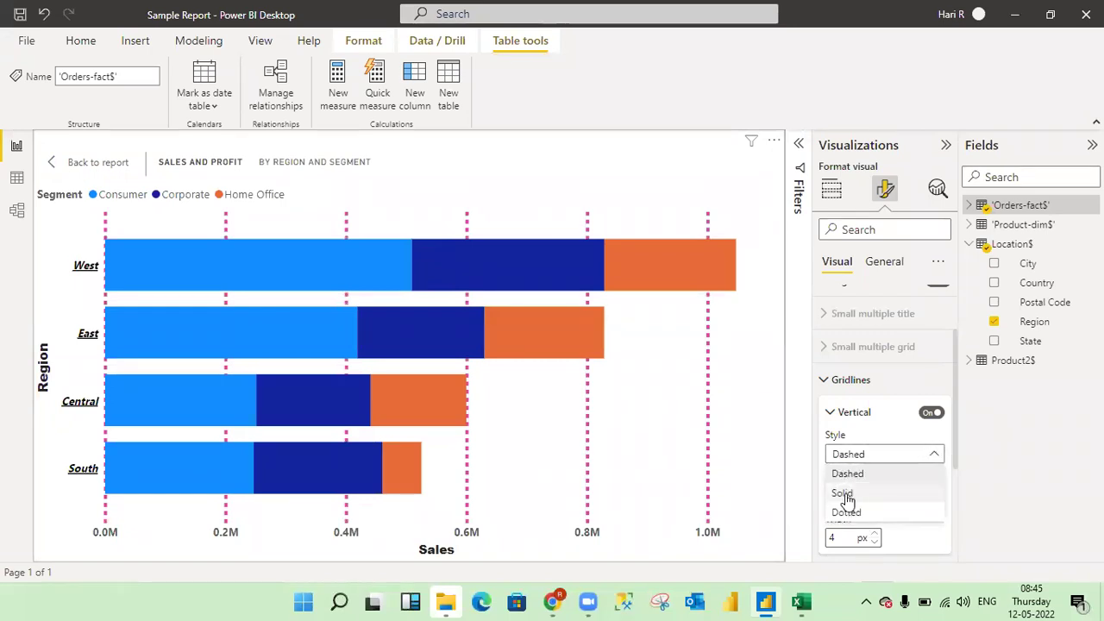
left_click(842, 494)
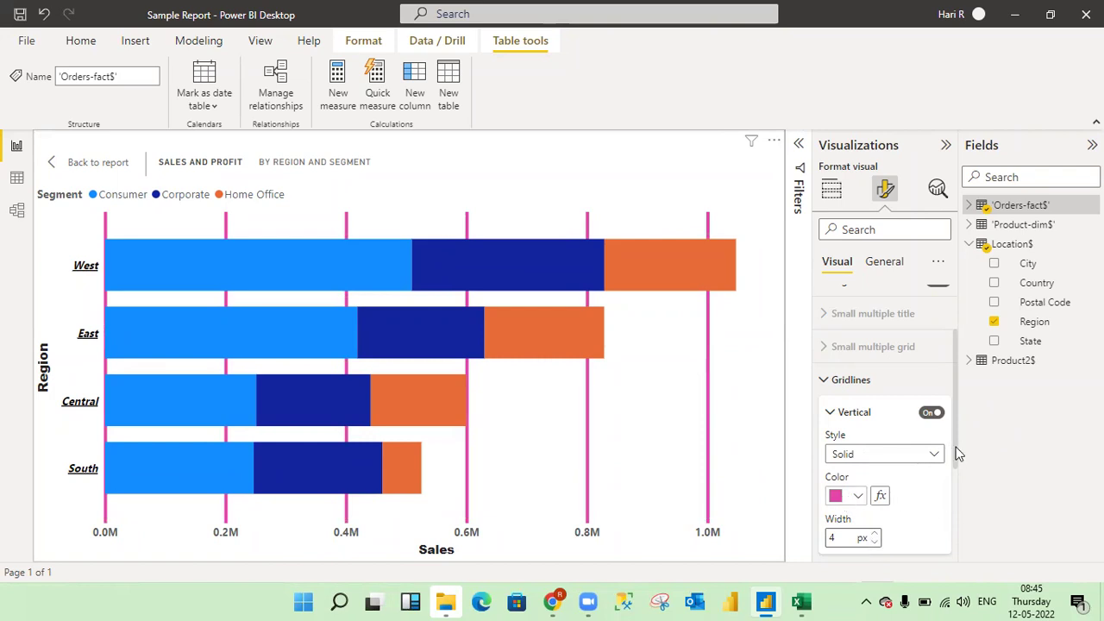
Step: Reset the gridlines to default, toggle the vertical gridlines off and back on, and collapse their settings
scroll(956, 457, "down", 2)
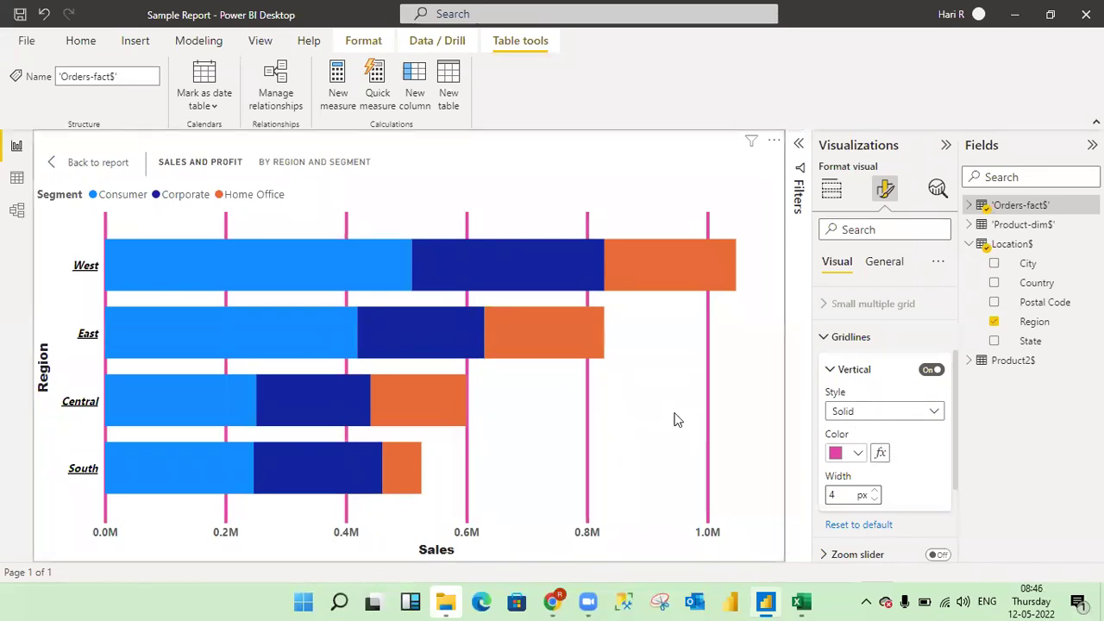
left_click(863, 524)
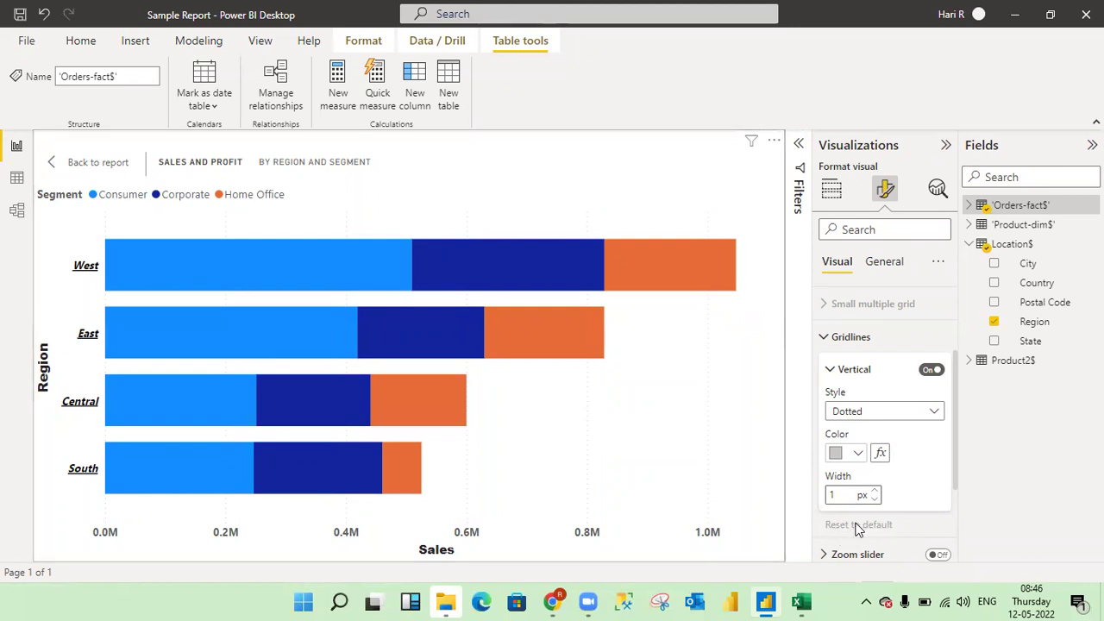
mouse_move(954, 470)
left_mouse_down()
mouse_move(956, 442)
mouse_move(958, 479)
left_mouse_up()
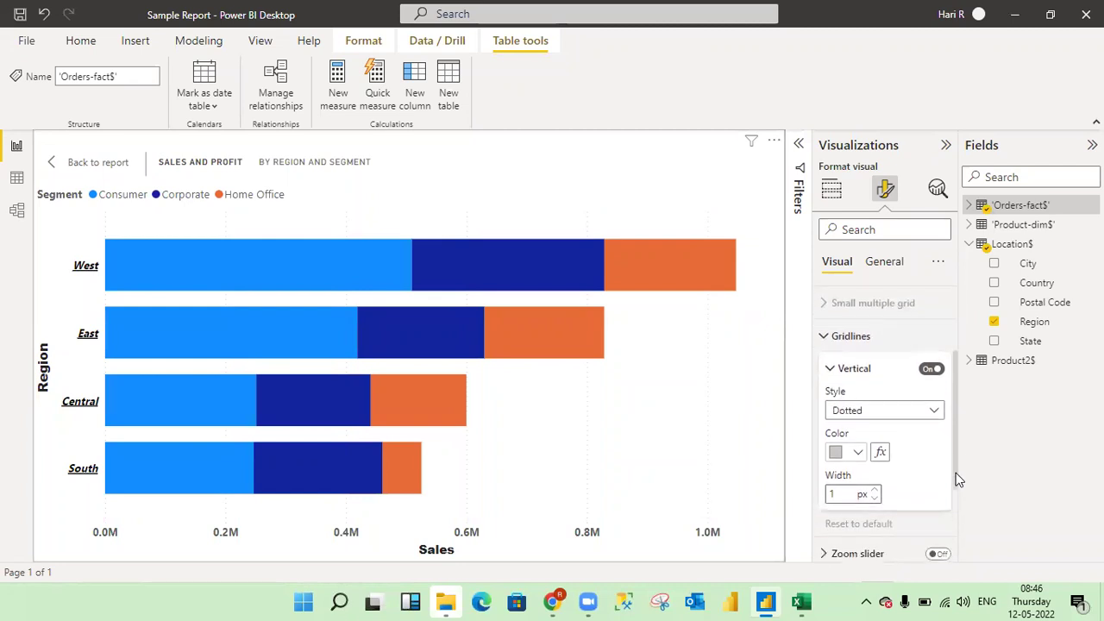
left_click(930, 370)
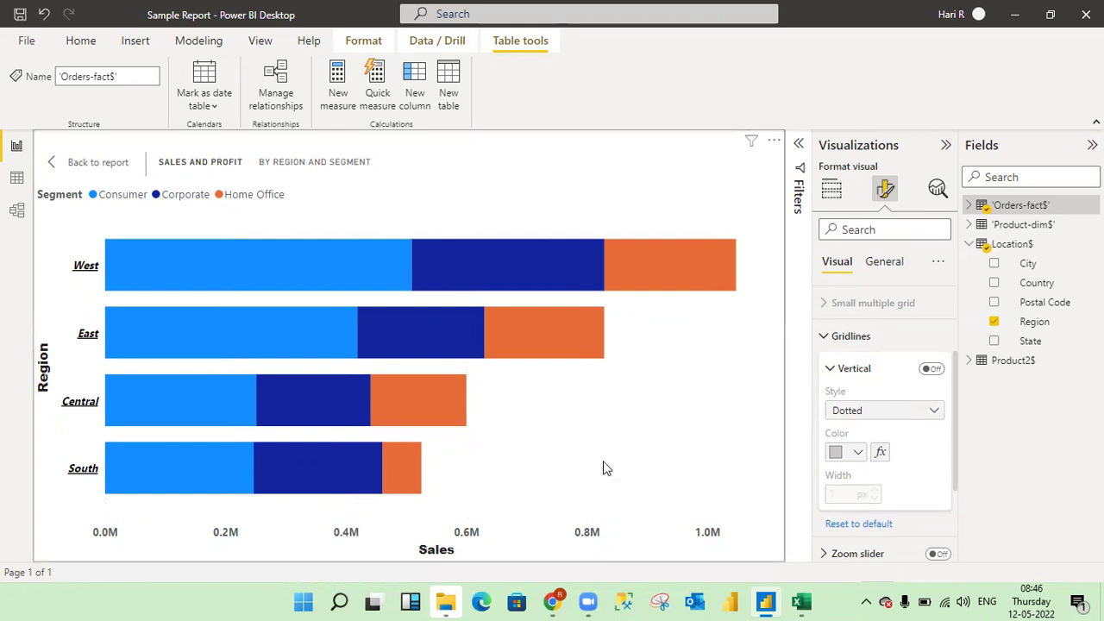
left_click(931, 371)
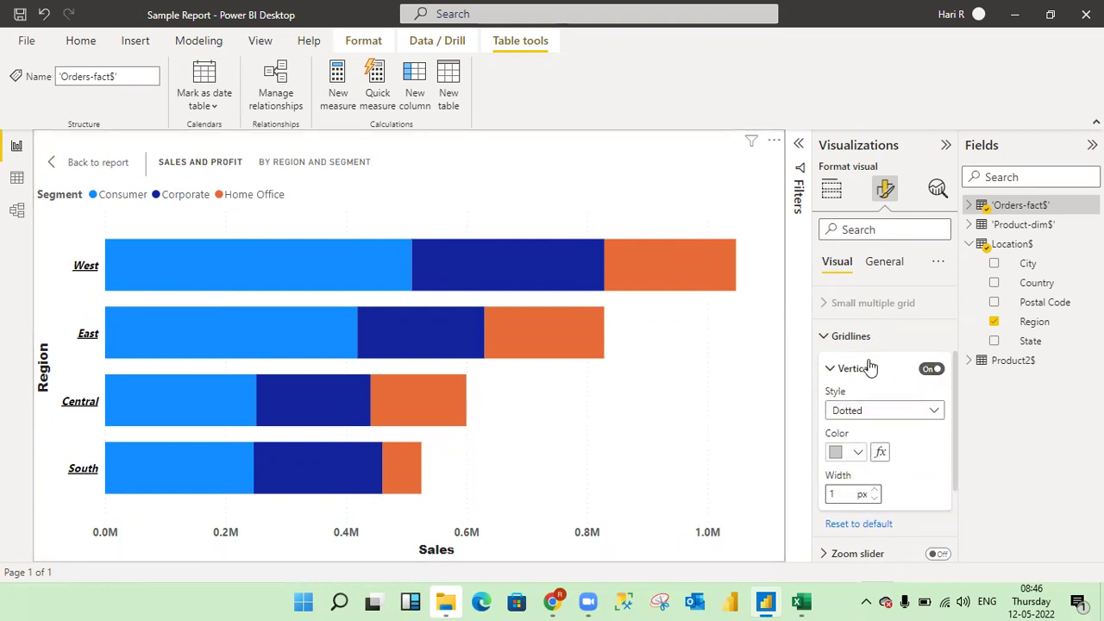
left_click(827, 338)
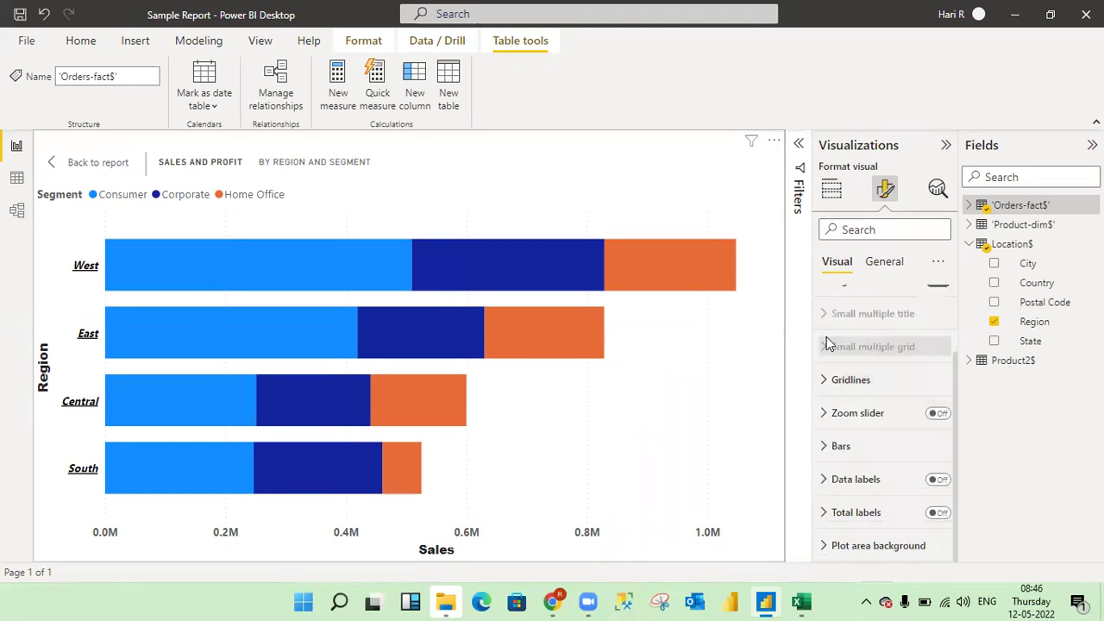
Step: Turn on the chart's zoom slider and try adjusting the upper end of the sales axis range
scroll(841, 379, "up", 2)
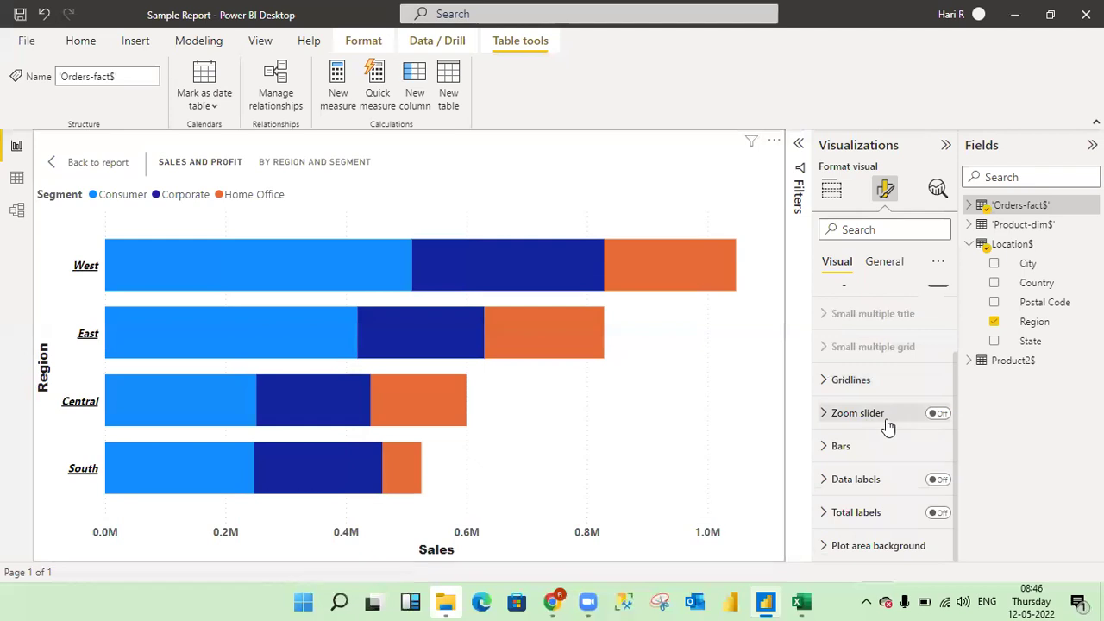
left_click(938, 414)
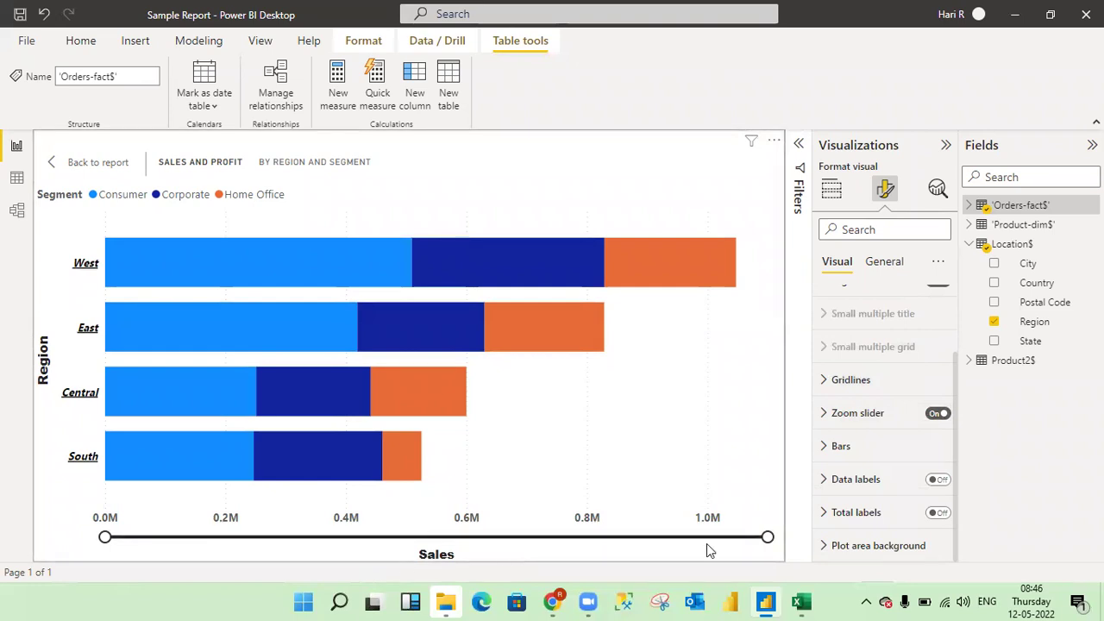
left_click_drag(577, 539, 763, 550)
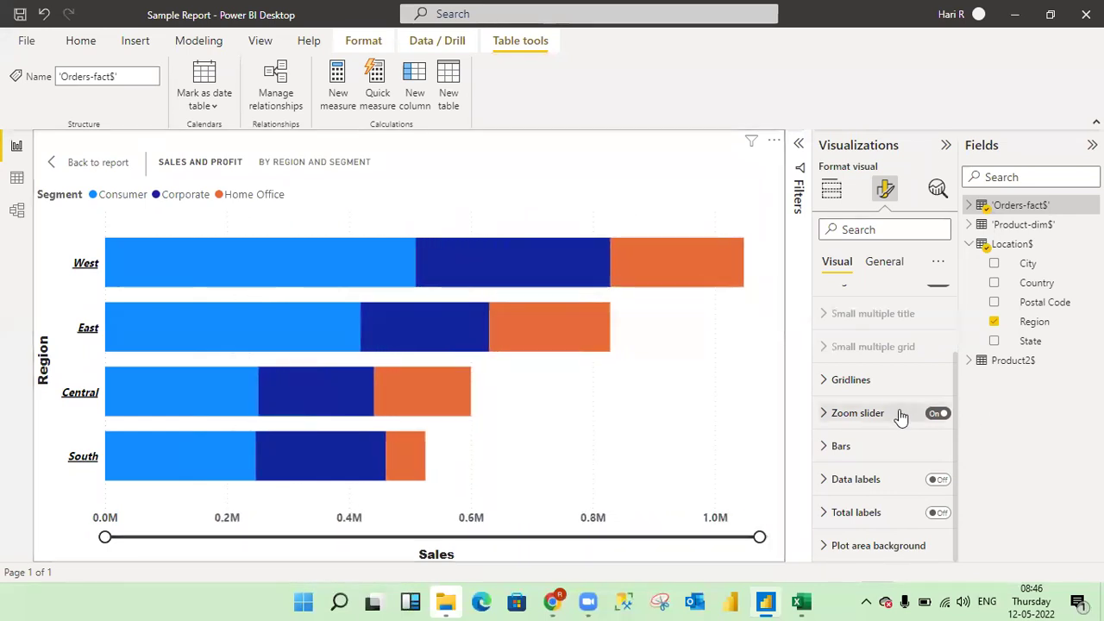
Step: Turn on the slider labels, zoom the sales axis in to about 0.5M and widen it back to nearly full range
left_click(828, 417)
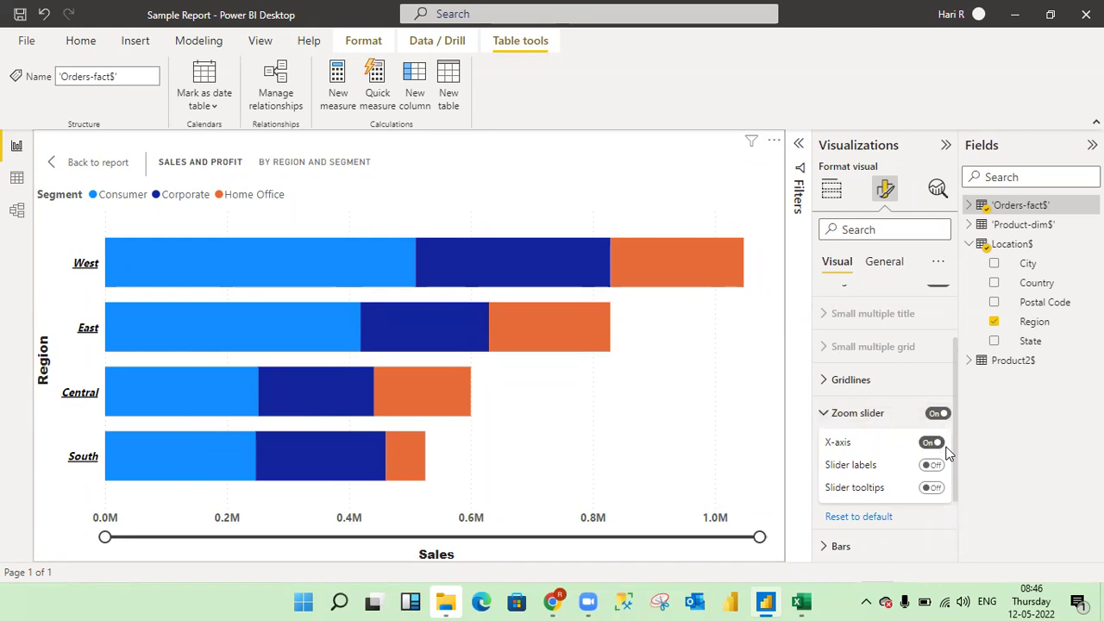
left_click(932, 465)
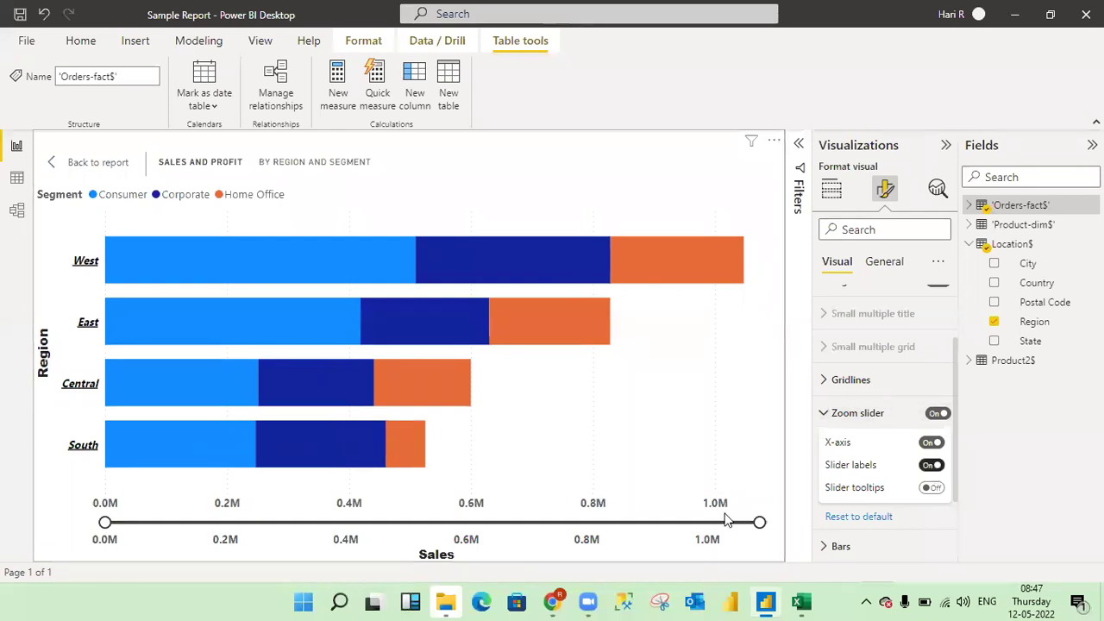
left_click_drag(525, 540, 394, 532)
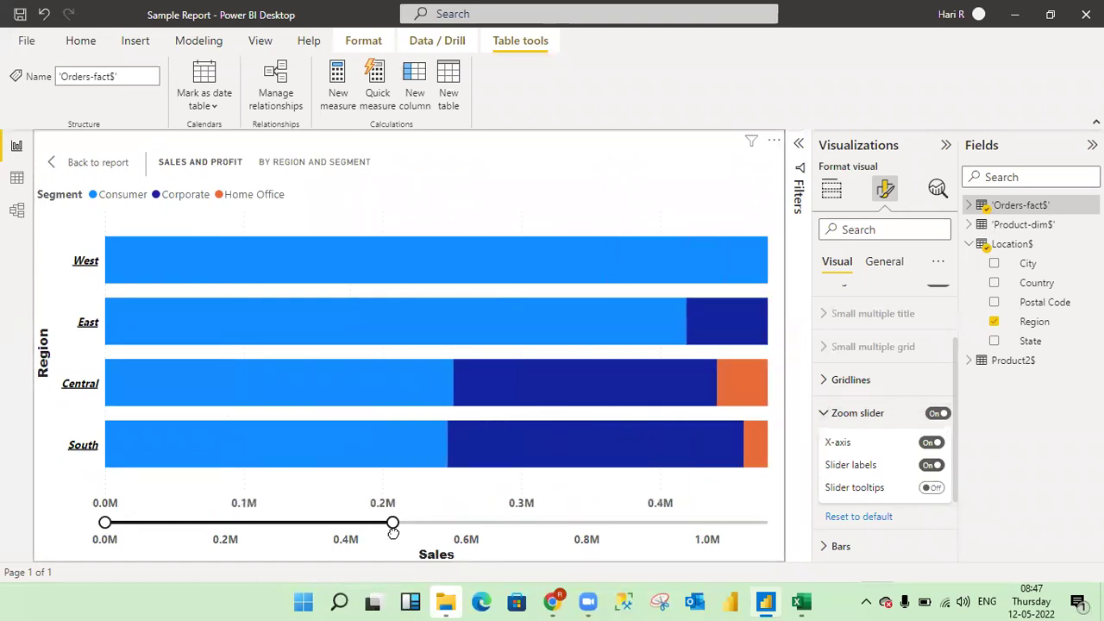
left_click_drag(395, 530, 766, 523)
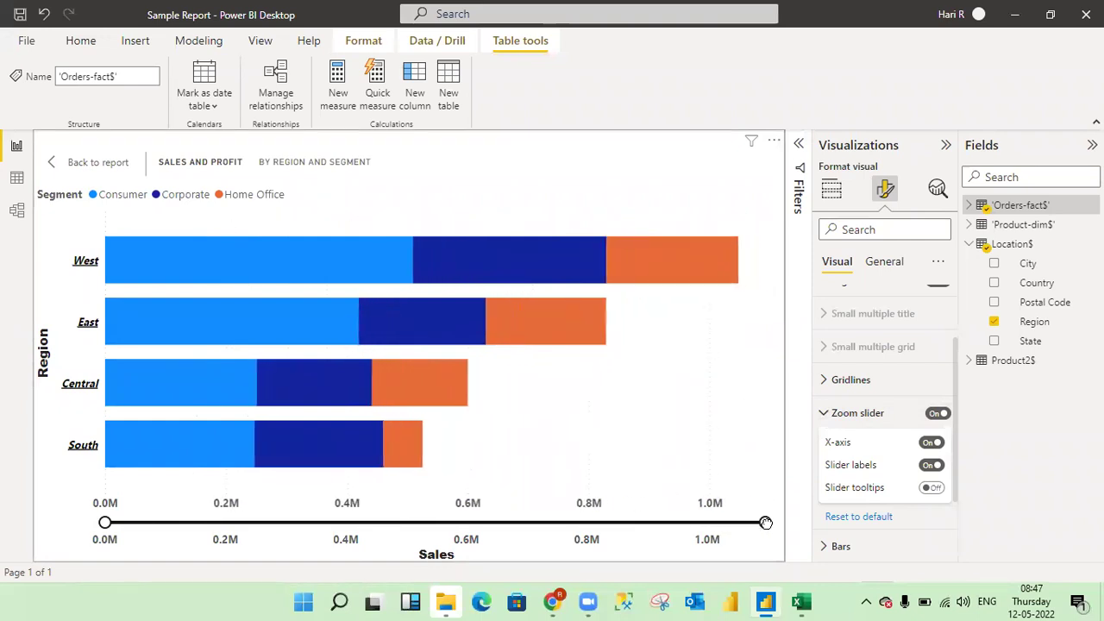
Step: Turn off the slider labels and the zoom slider
left_click(933, 465)
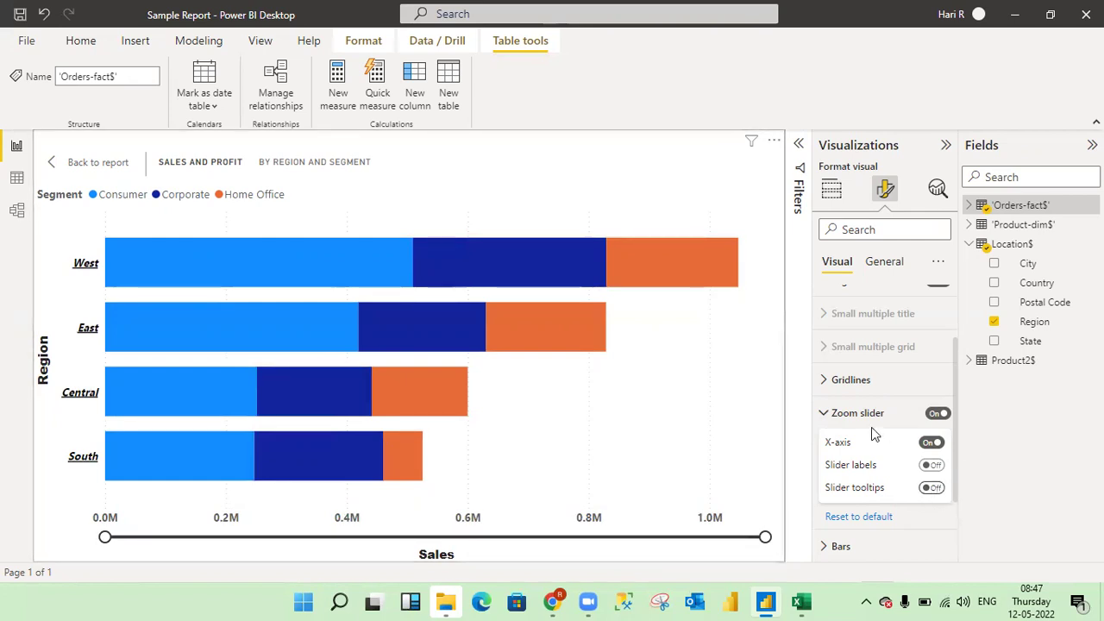
left_click(823, 416)
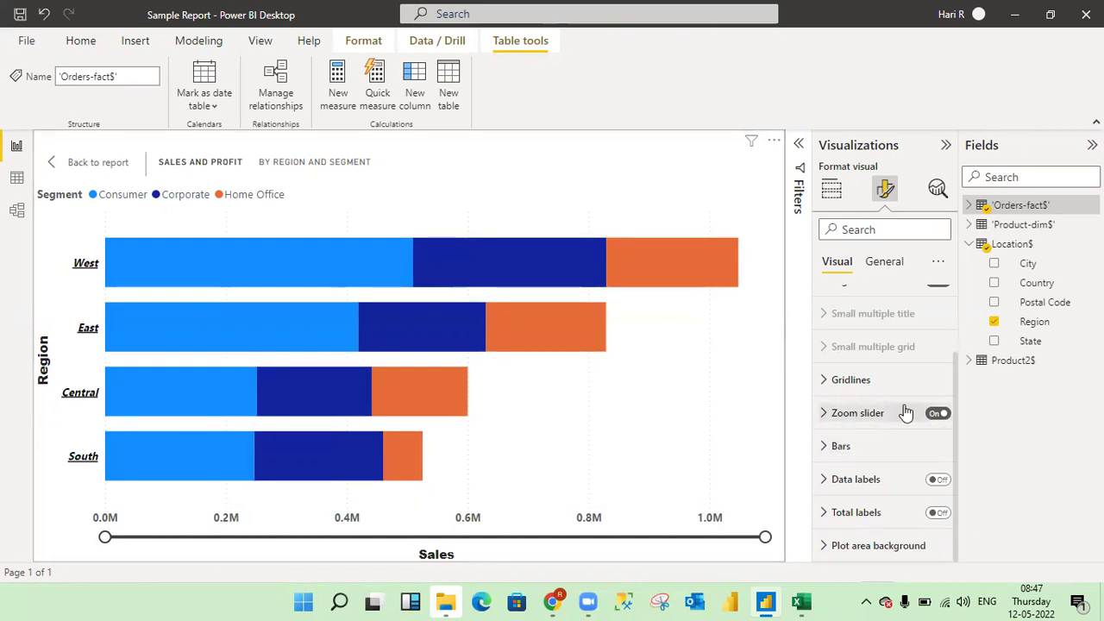
left_click(938, 414)
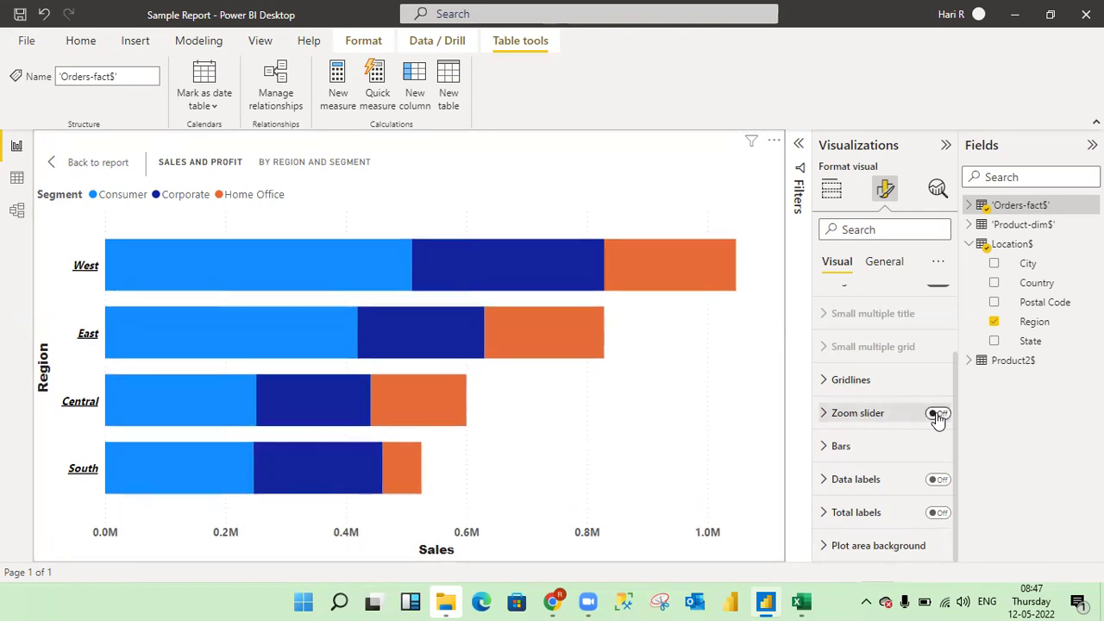
Step: Set a custom color of #119DFF for the Consumer segment's bars
left_click(824, 447)
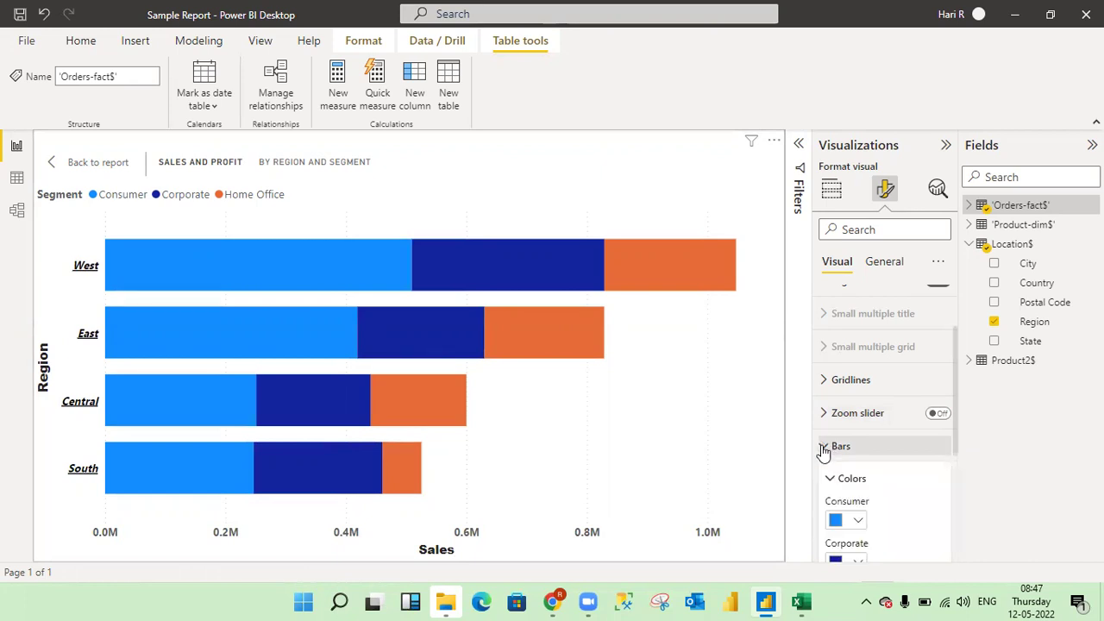
left_click_drag(954, 382, 959, 445)
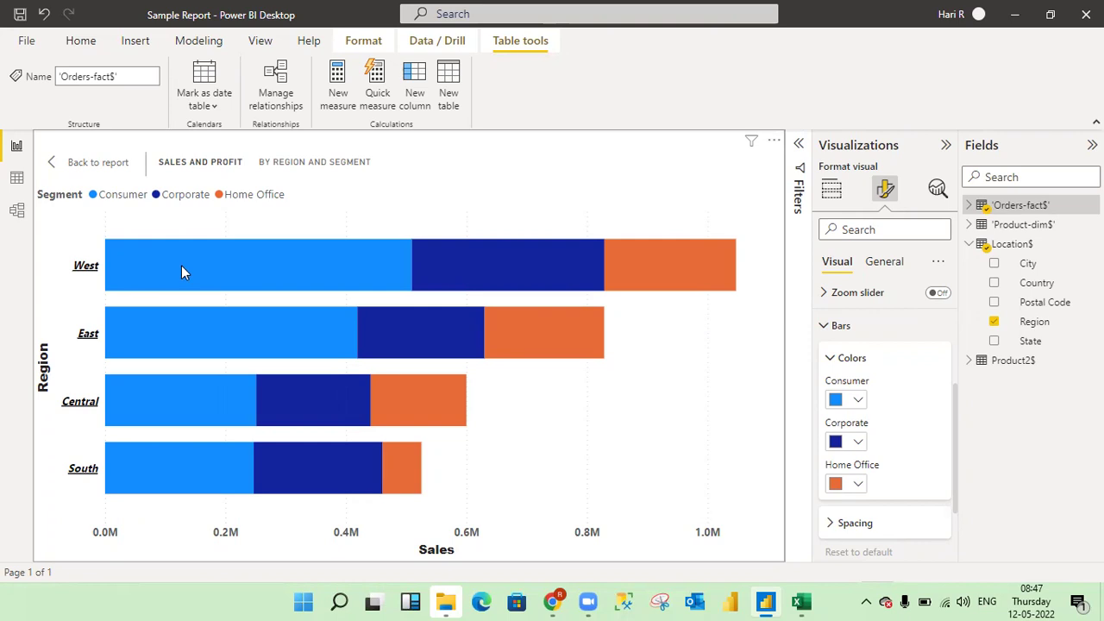
left_click(859, 401)
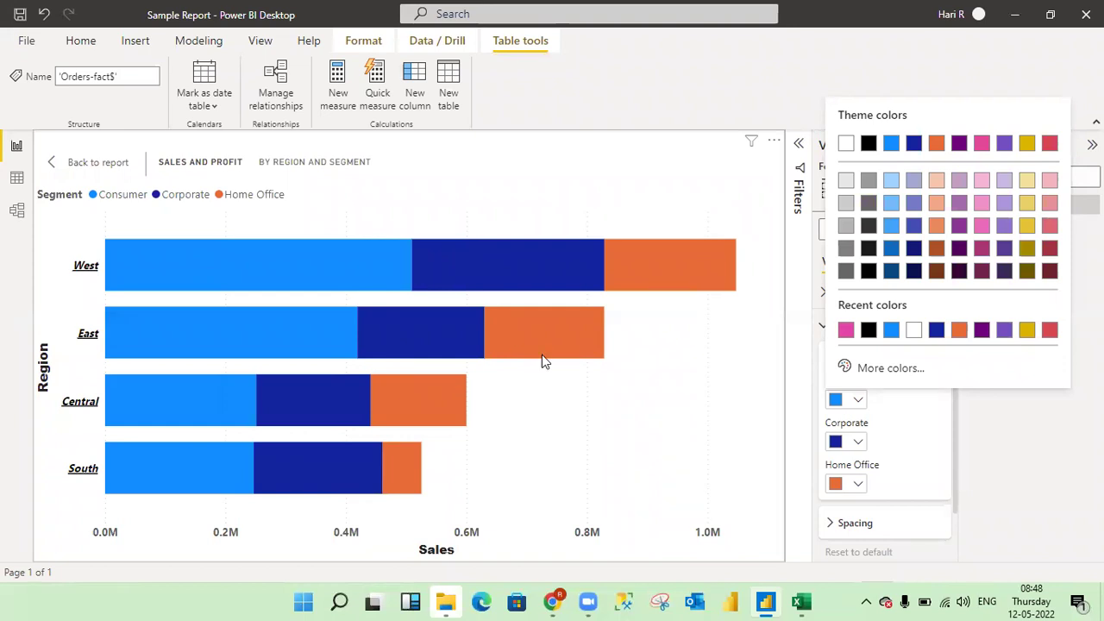
left_click(875, 369)
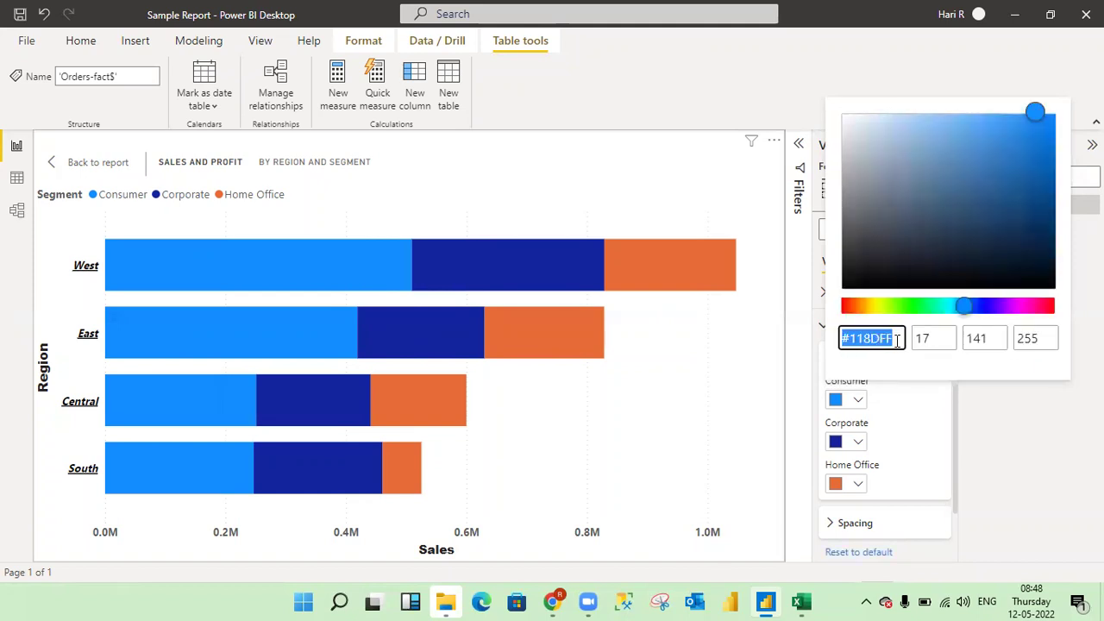
left_click(897, 340)
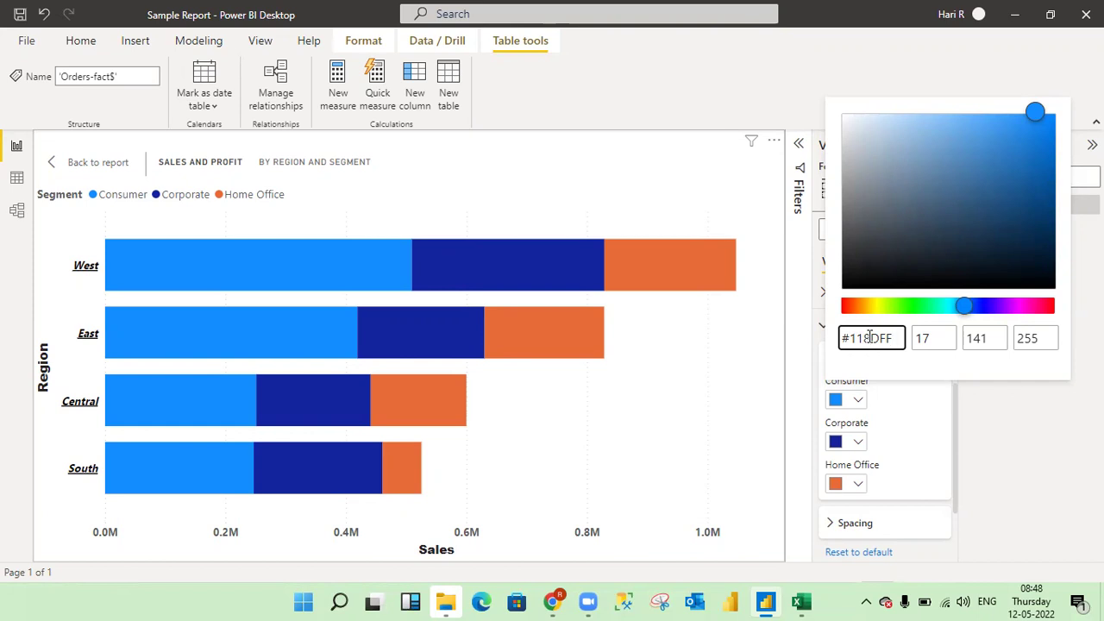
key("BackSpace")
type("9")
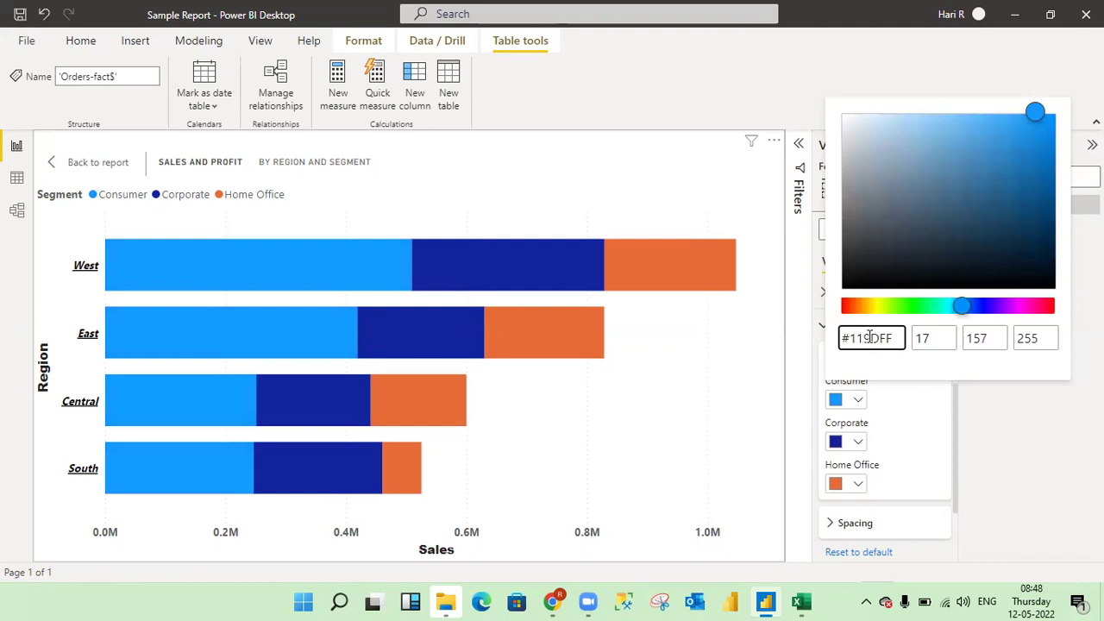
Step: Try #189DFF for the Consumer bars and set their color to #152DFF
key("BackSpace")
key("BackSpace")
type("89")
key("BackSpace")
key("BackSpace")
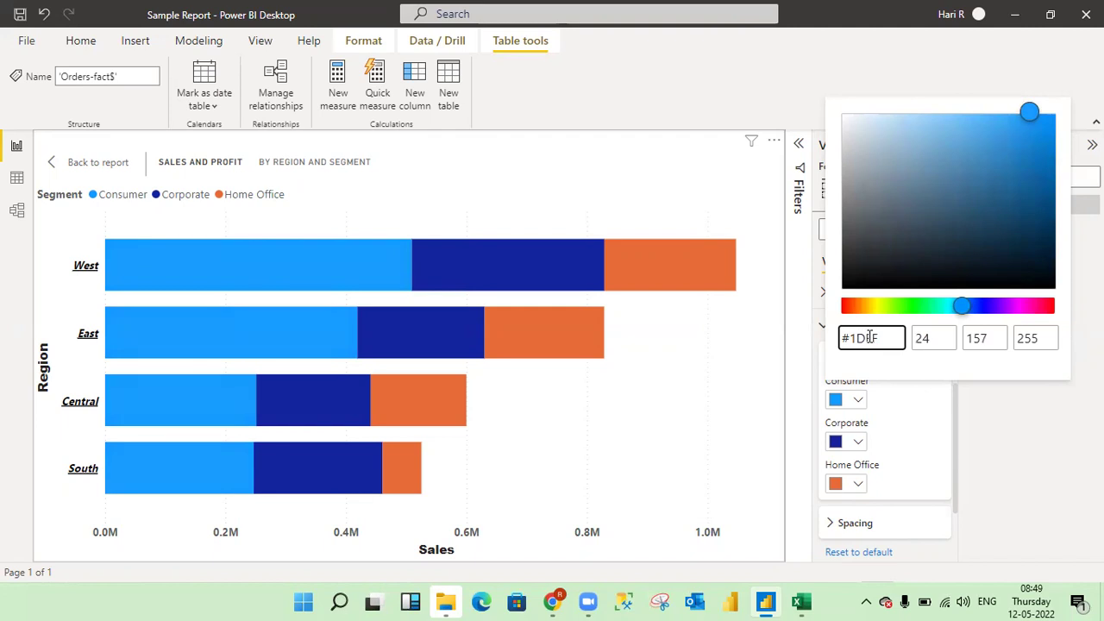
type("52")
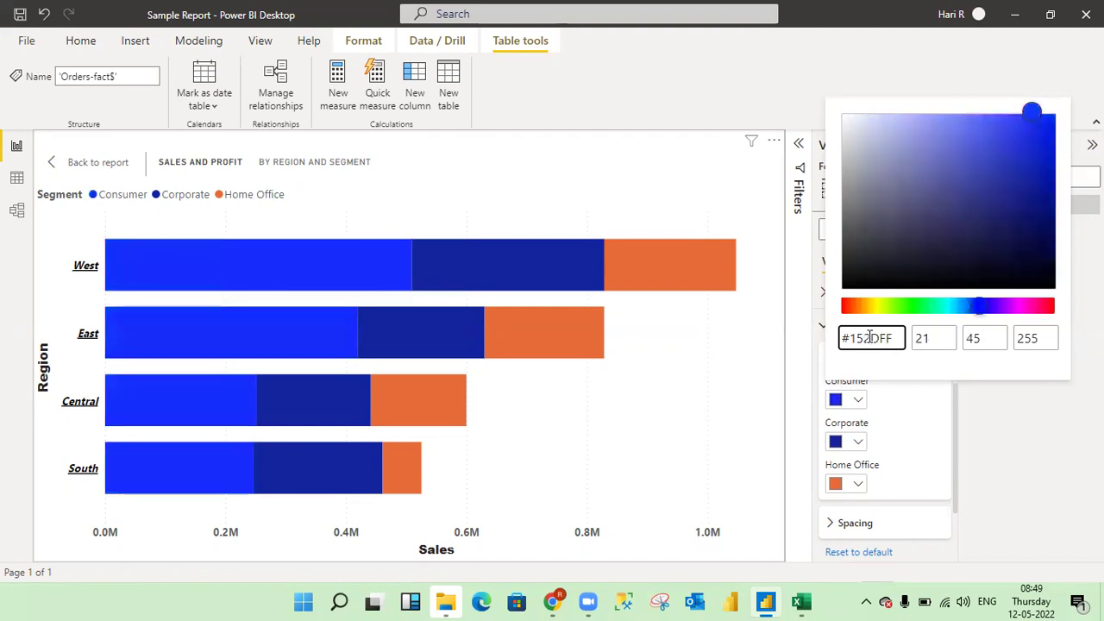
Step: Try the custom color #235DFF for the Consumer segment's bars
key("BackSpace")
key("BackSpace")
key("BackSpace")
type("235")
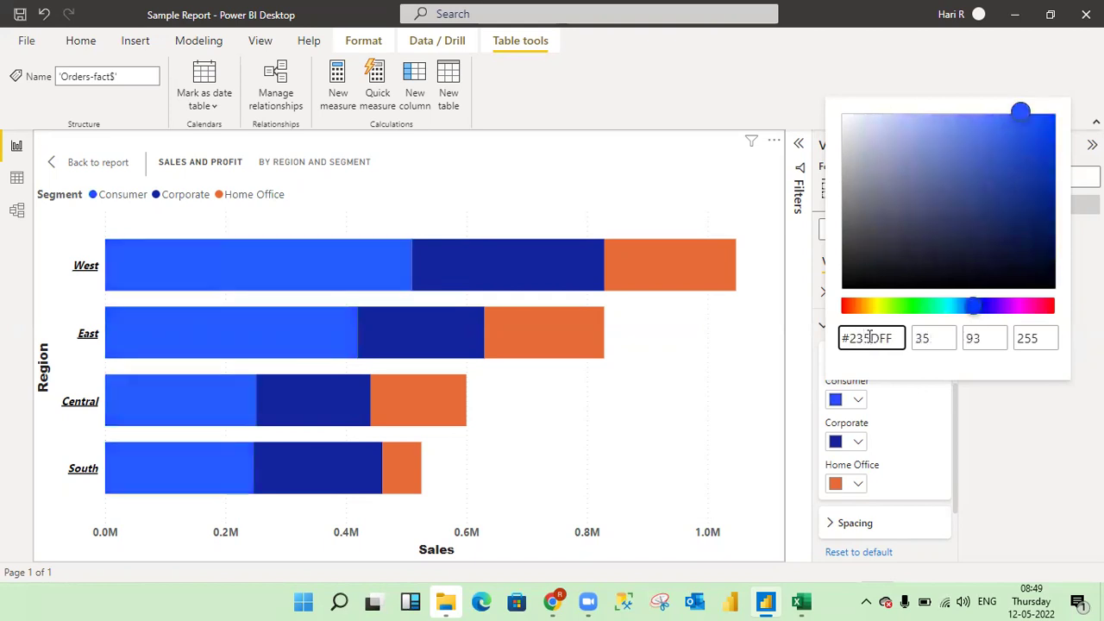
Step: Set the Consumer segment's bars to the custom color #678DFF
key("BackSpace")
key("BackSpace")
key("BackSpace")
type("678")
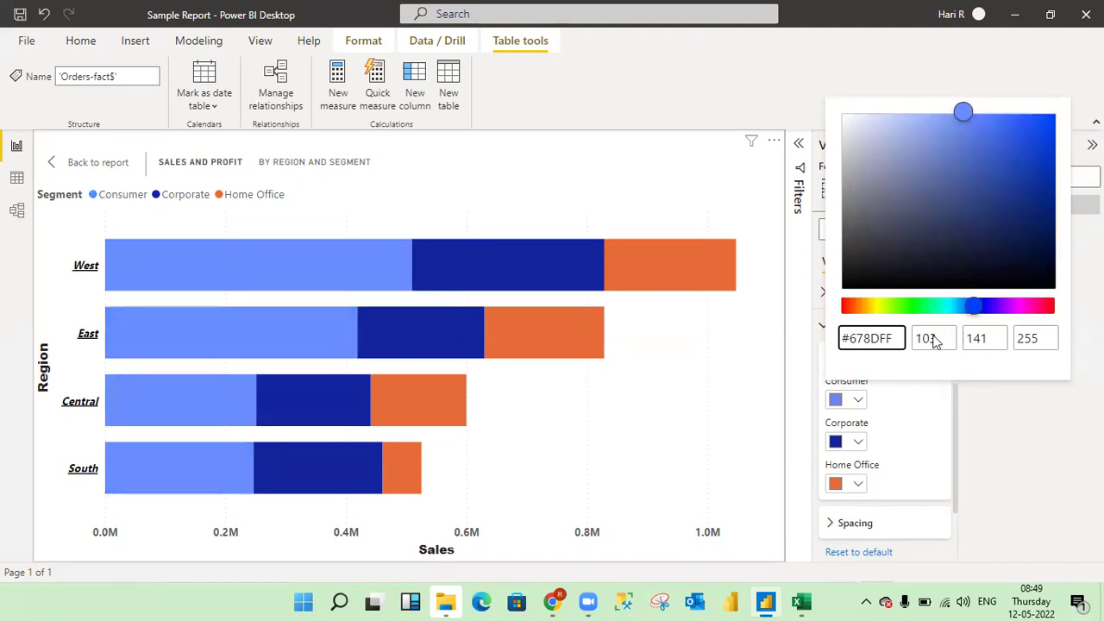
left_click(907, 435)
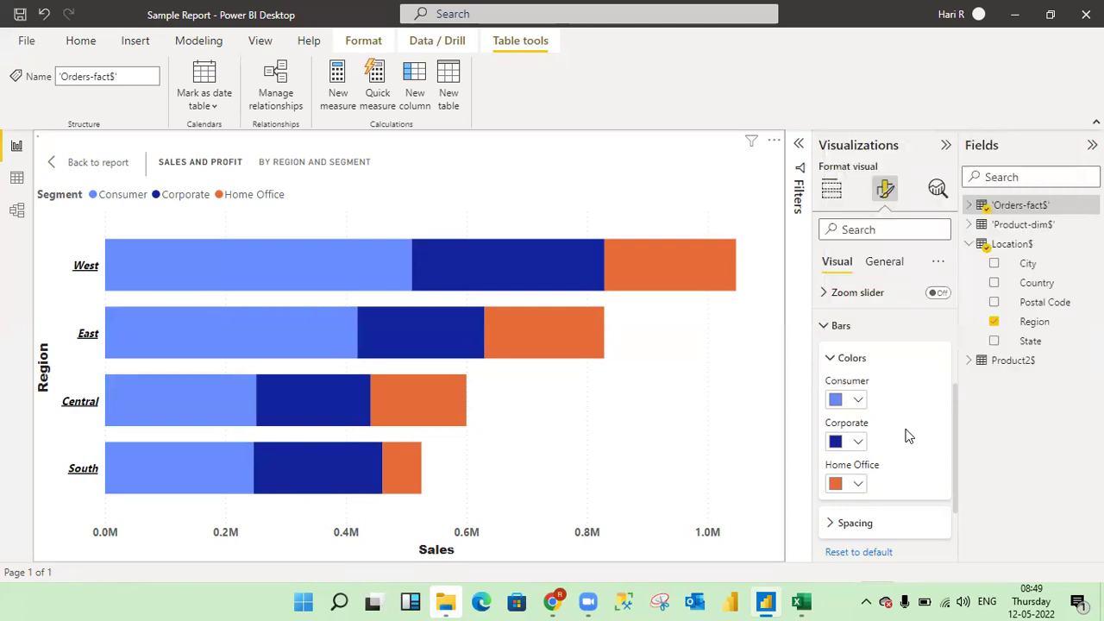
Step: Review the hex and RGB values of the Consumer bars' custom color without changing them
left_click(857, 401)
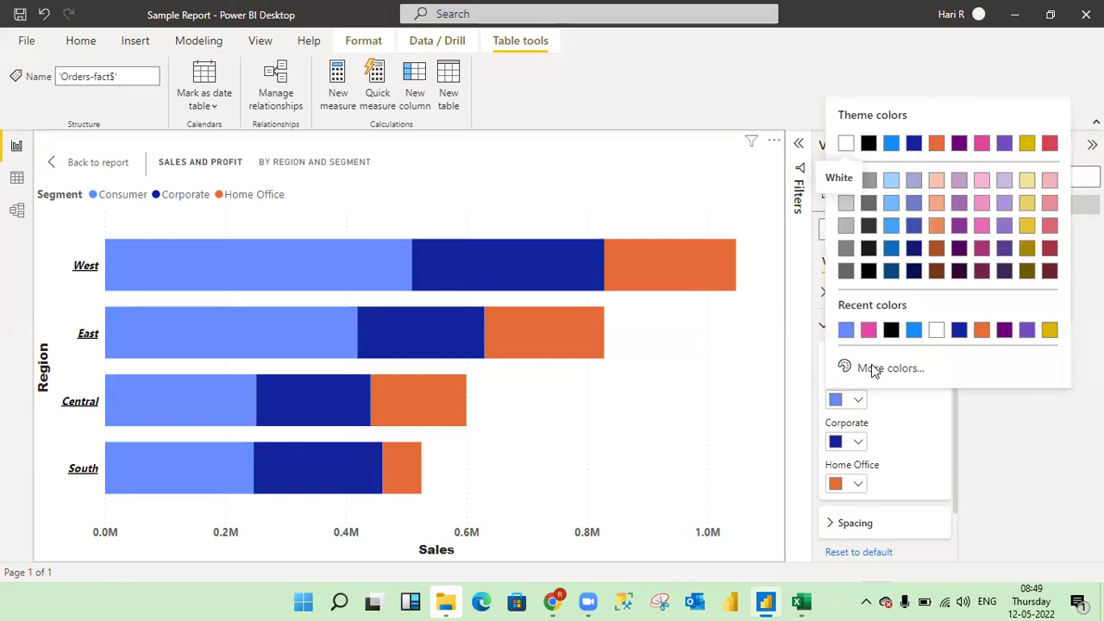
left_click(873, 369)
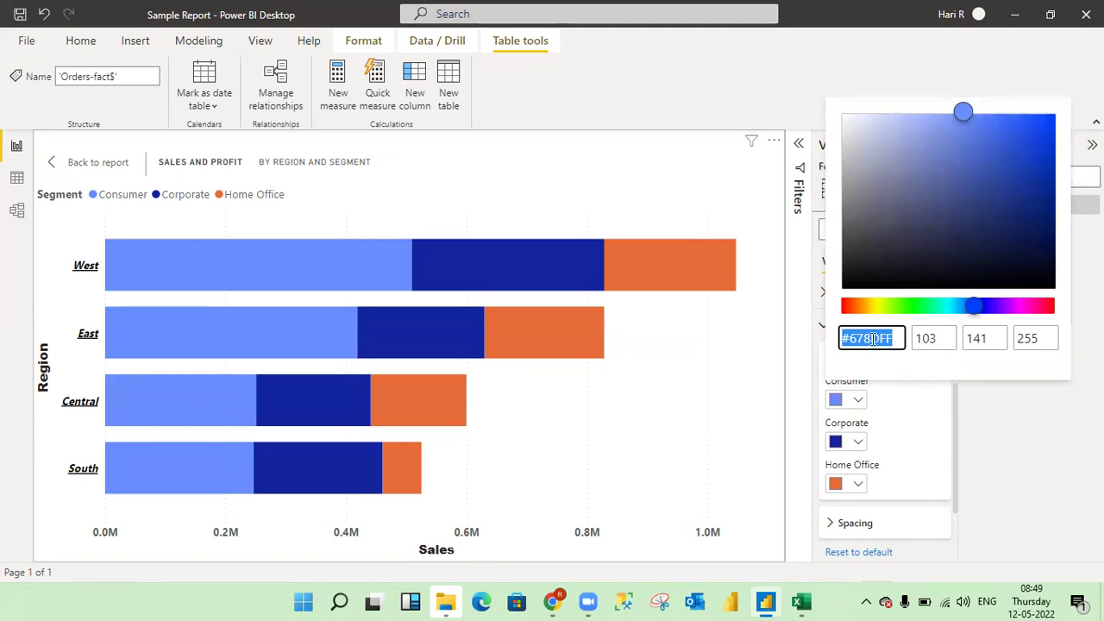
left_click(897, 431)
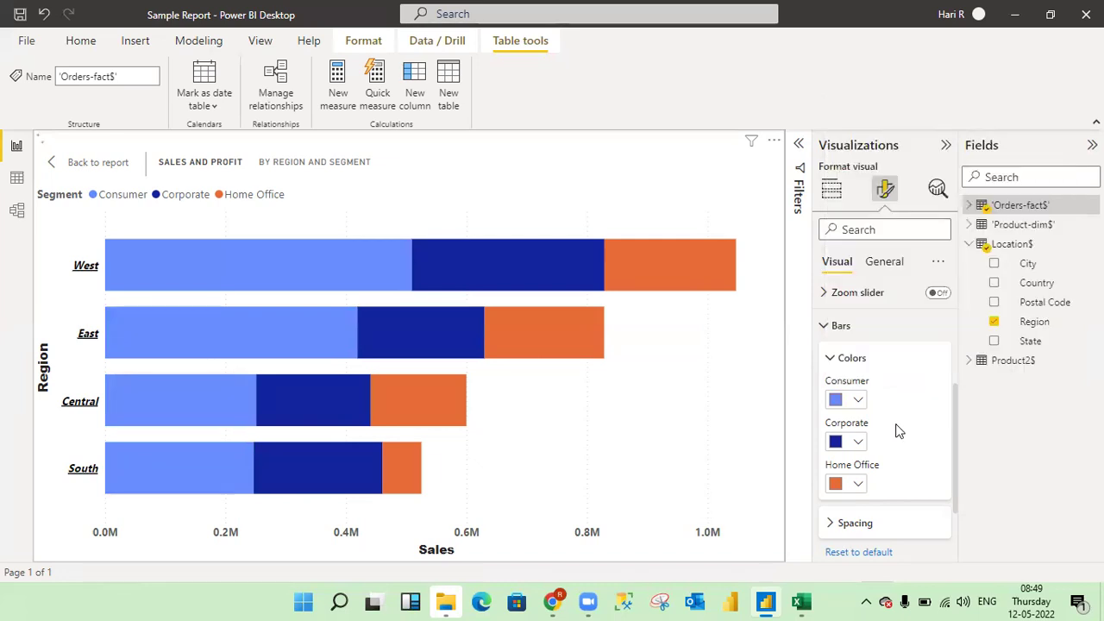
left_click(835, 402)
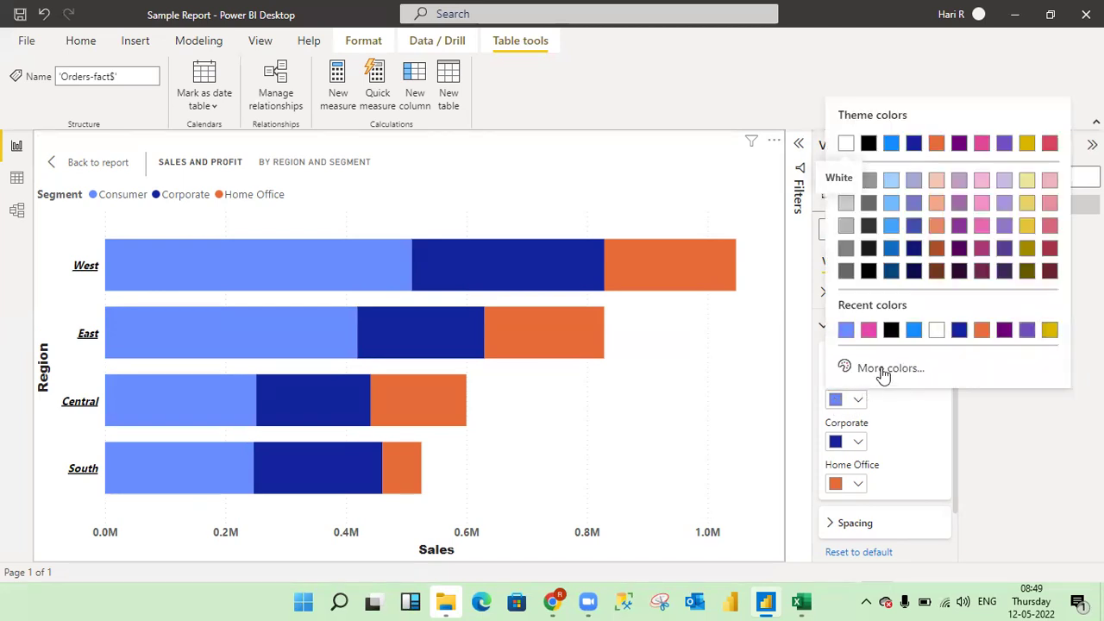
left_click(883, 369)
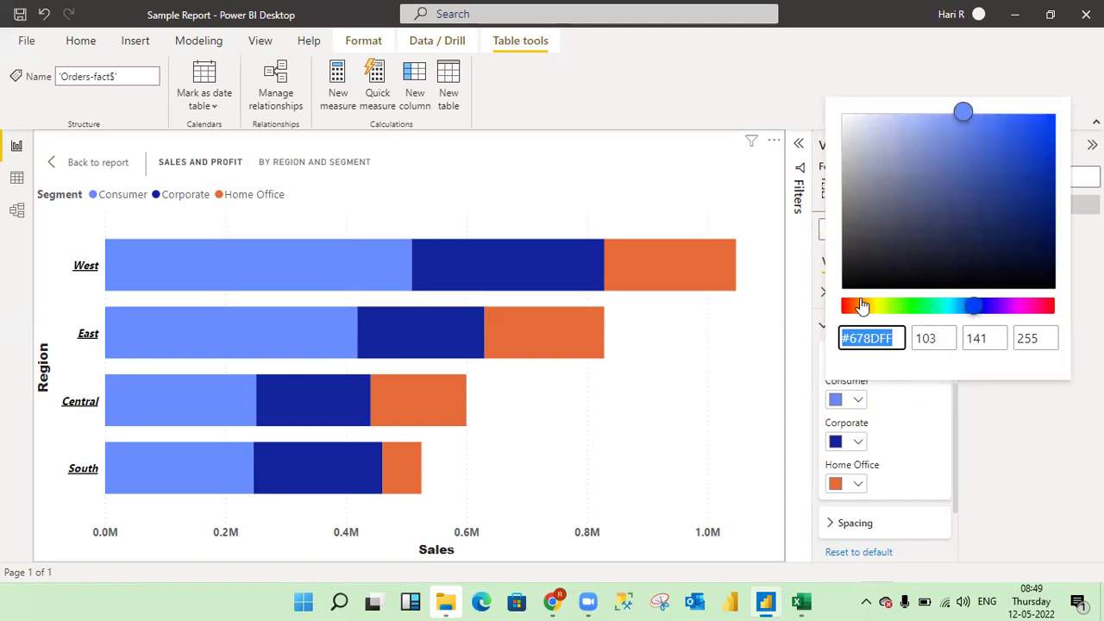
left_click(907, 412)
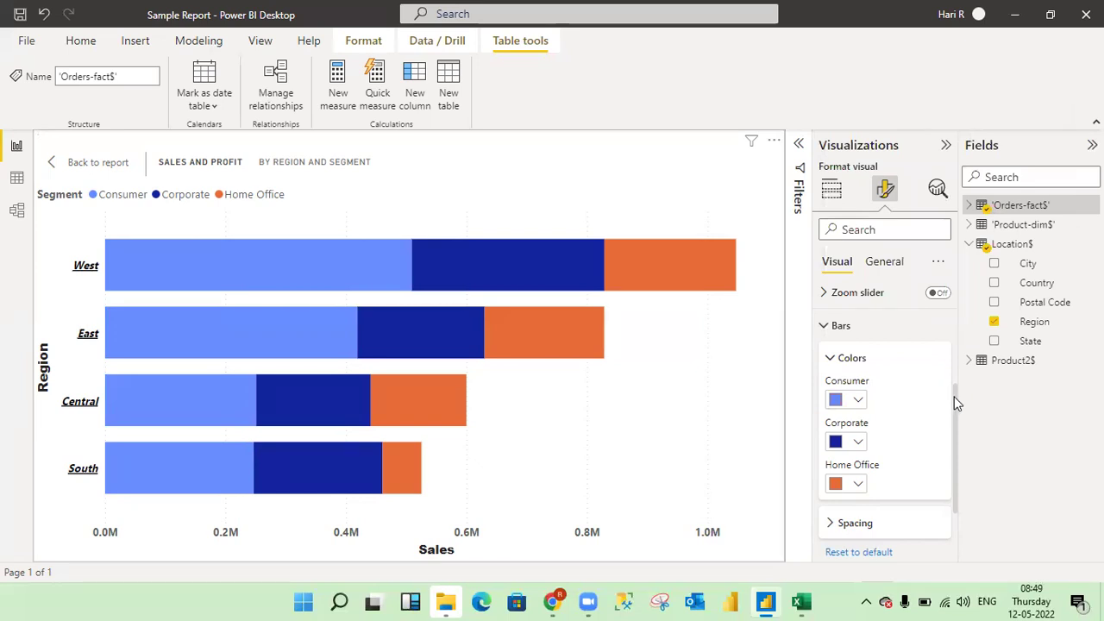
Step: Try 34 px and 7 px for the bars' inner padding, set it to 22 px and collapse the bar settings
scroll(954, 423, "down", 3)
scroll(944, 440, "up", 5)
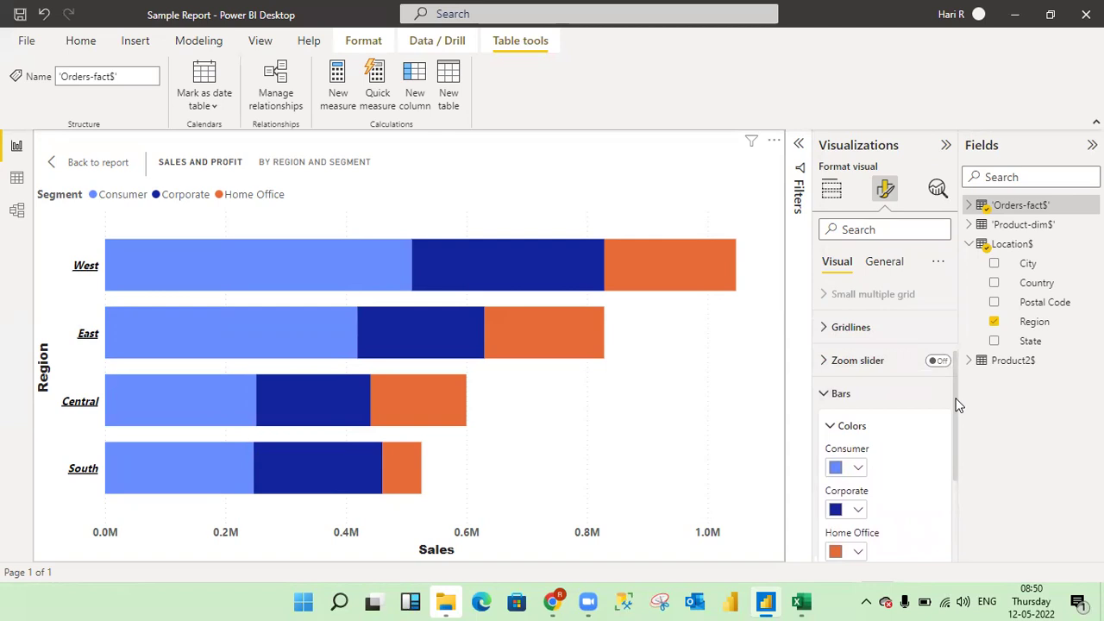
left_click_drag(956, 406, 955, 456)
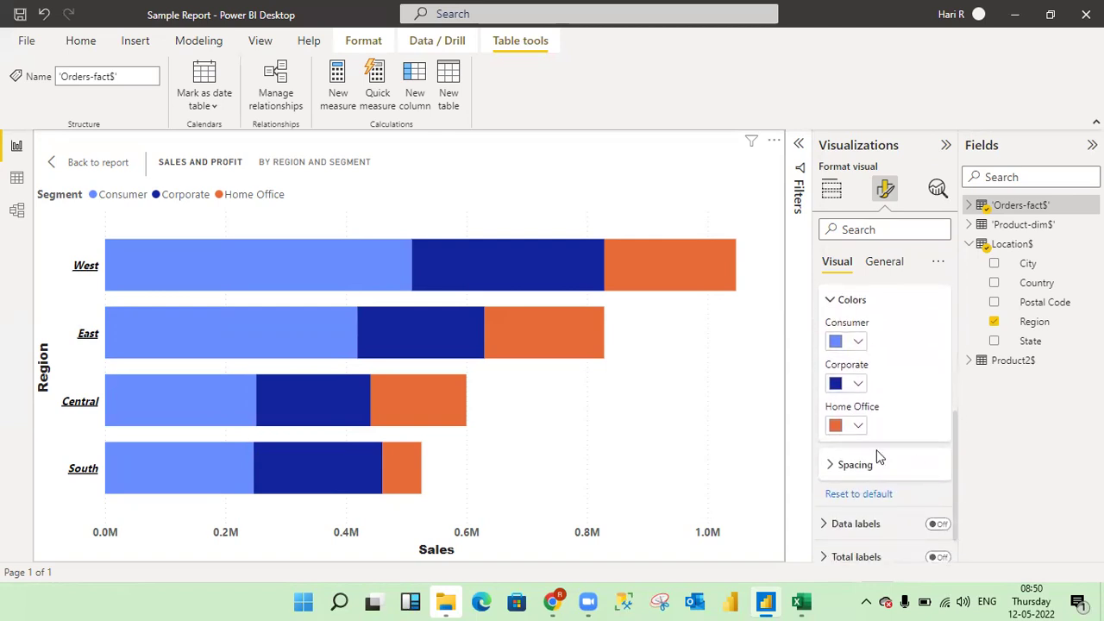
left_click(829, 465)
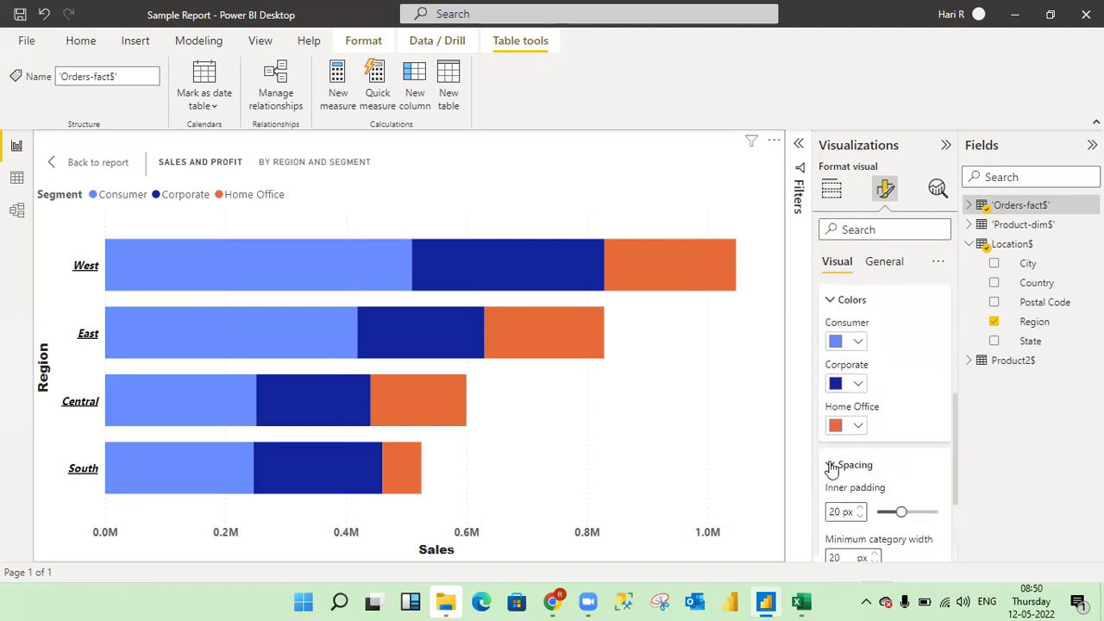
left_click_drag(954, 425, 918, 436)
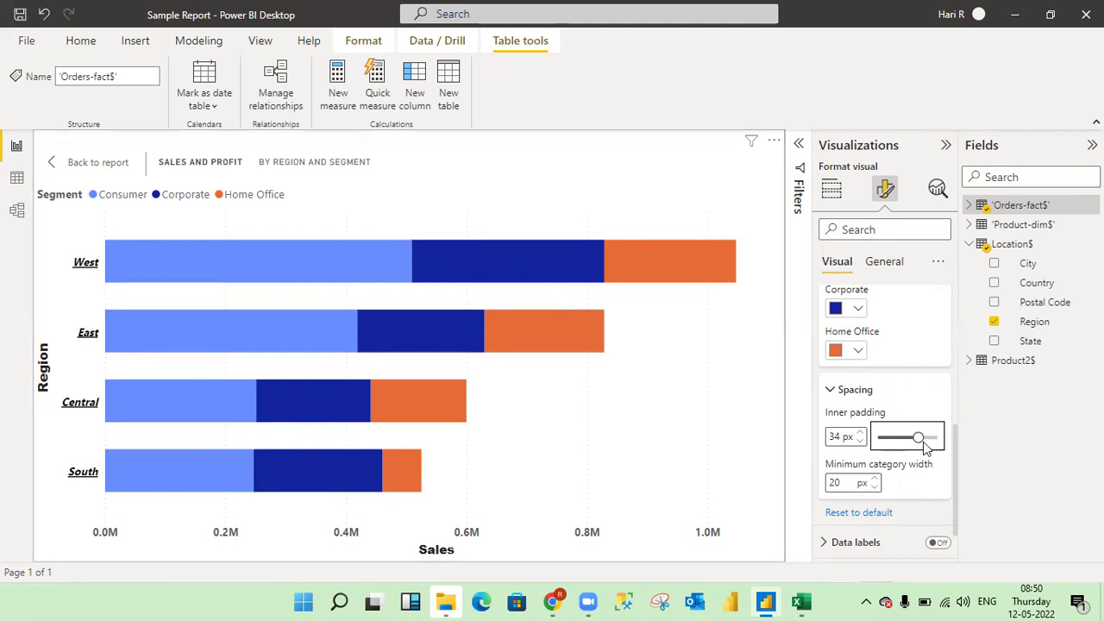
left_click_drag(920, 436, 884, 437)
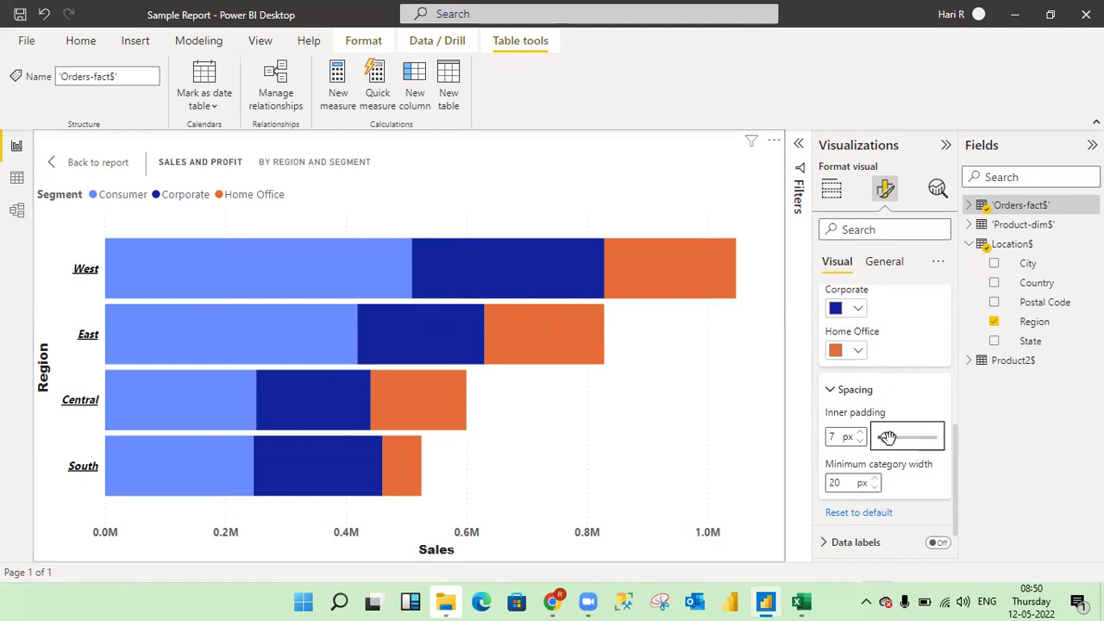
left_click_drag(888, 437, 903, 437)
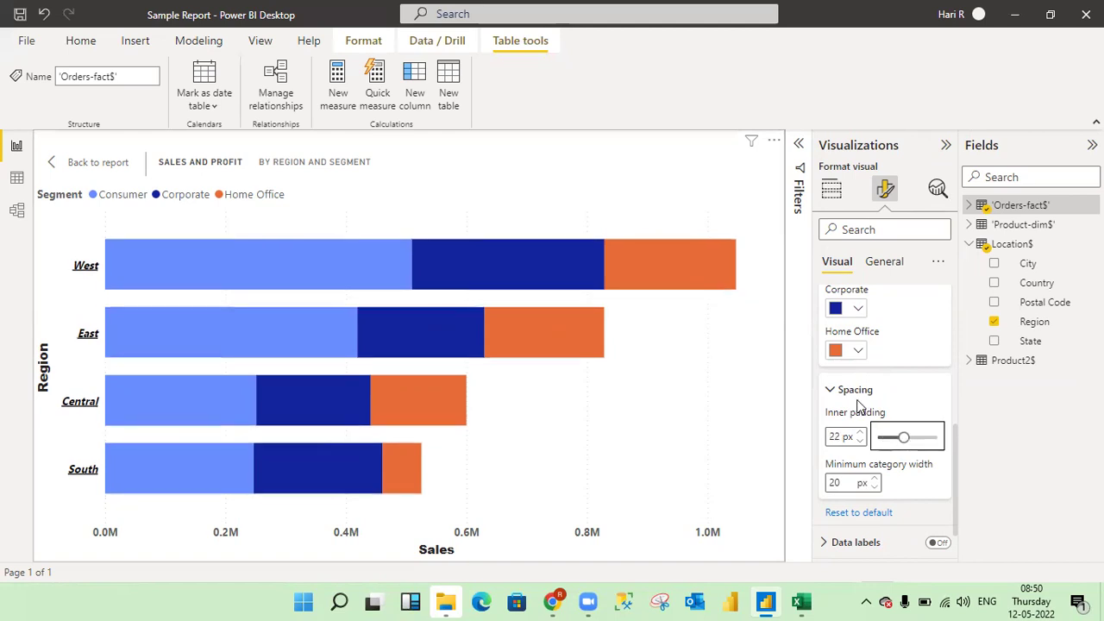
left_click(830, 390)
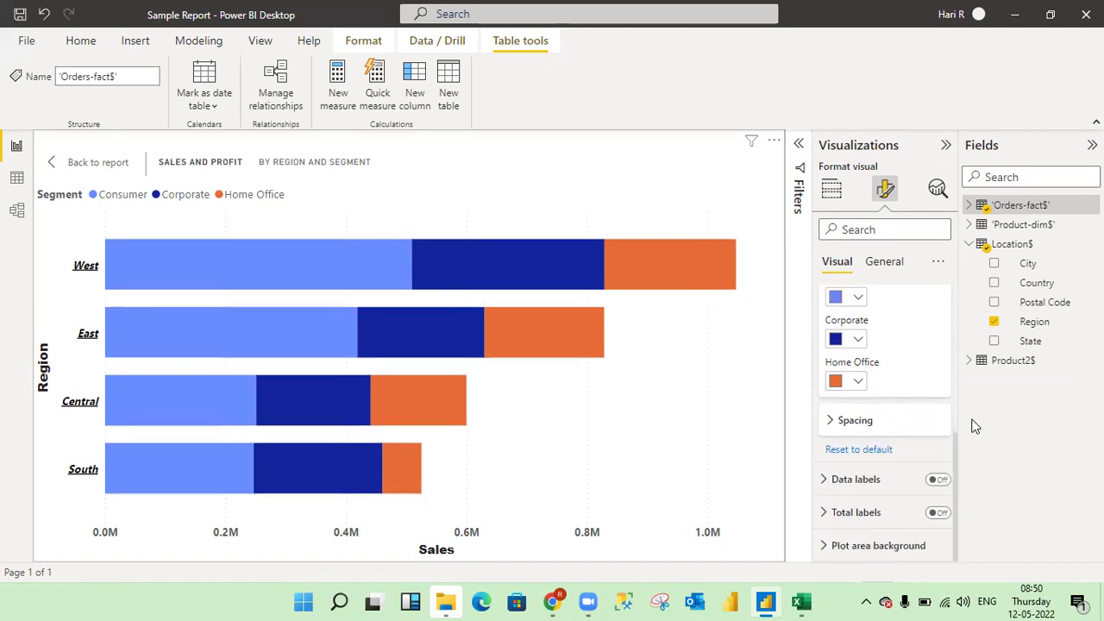
left_click_drag(954, 447, 954, 355)
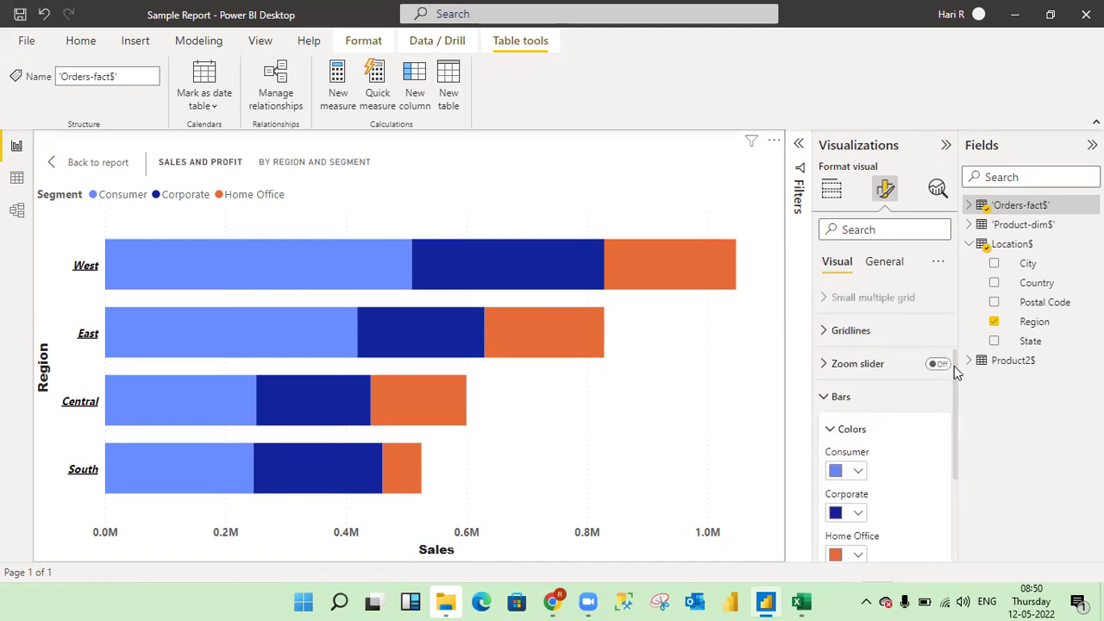
left_click(824, 399)
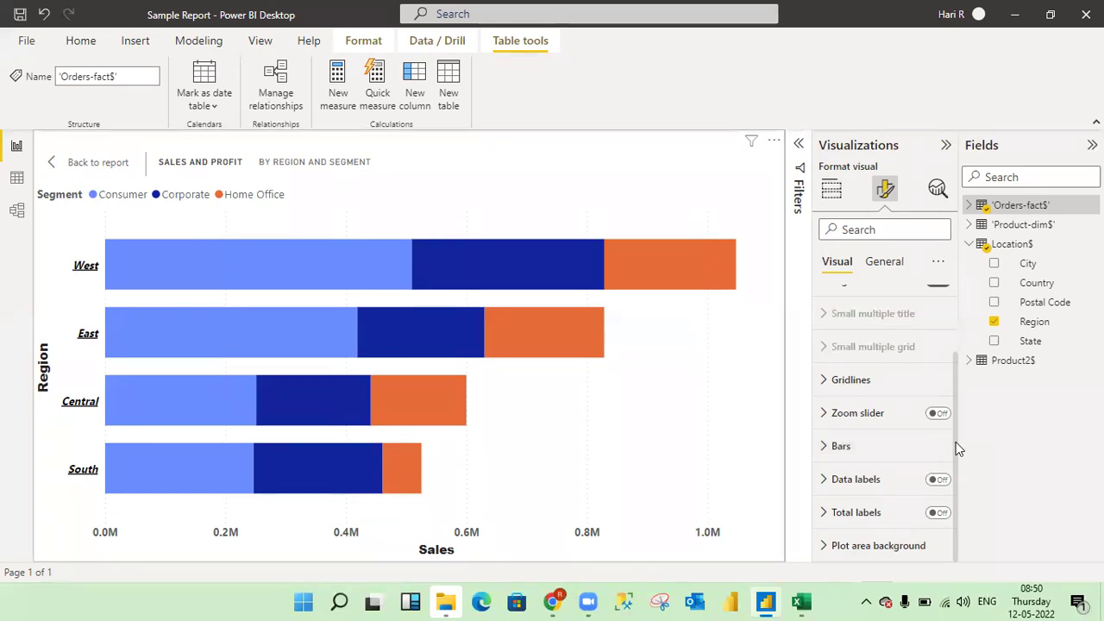
Step: Turn on data labels for the stacked bar chart
scroll(955, 441, "up", 3)
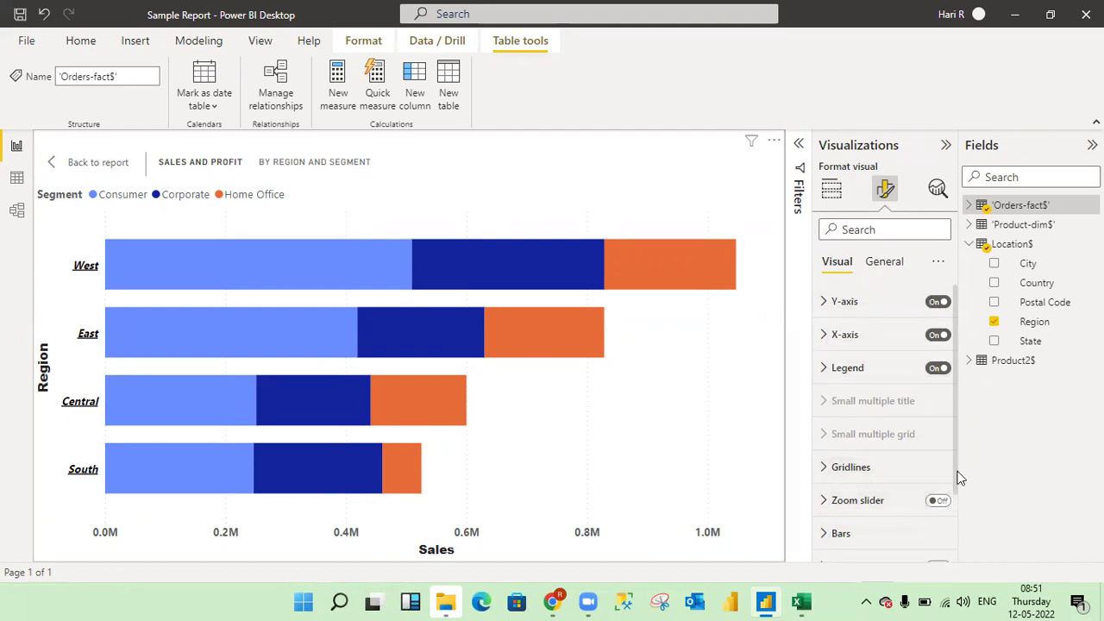
scroll(957, 483, "down", 1)
scroll(955, 513, "down", 1)
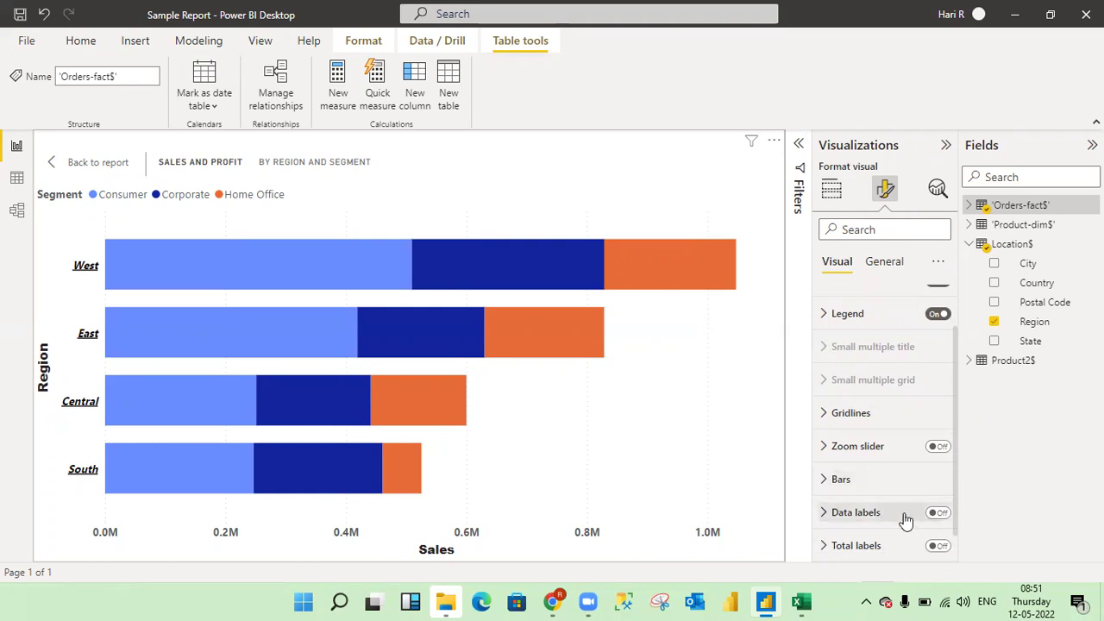
left_click(938, 513)
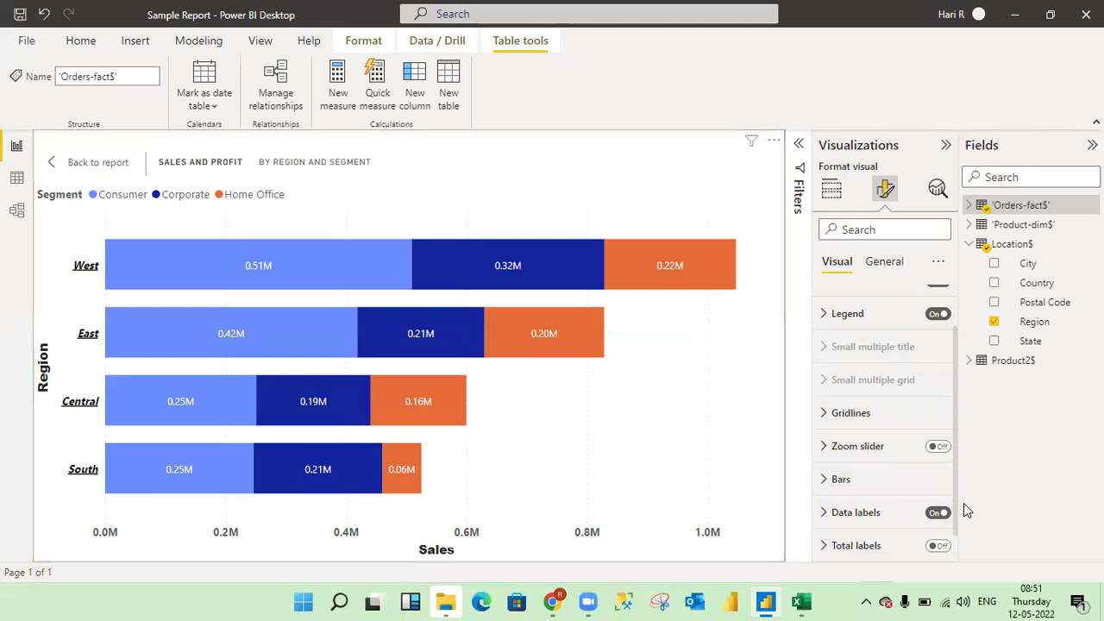
Step: Look through the chart's remaining visual formatting options and its general formatting options
left_click_drag(956, 506, 957, 569)
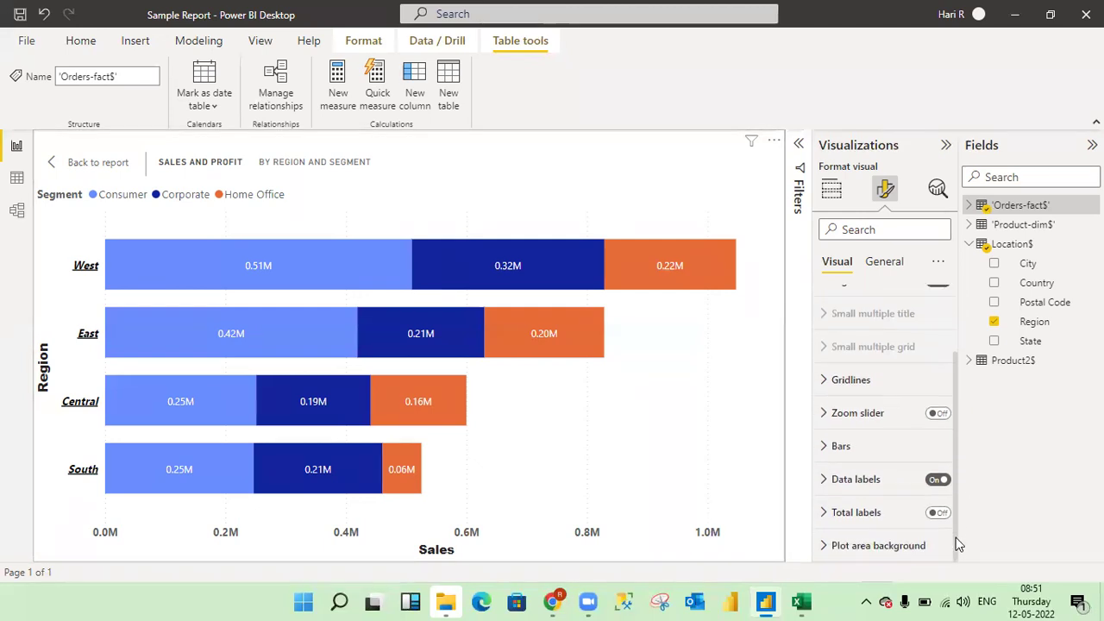
left_click(878, 275)
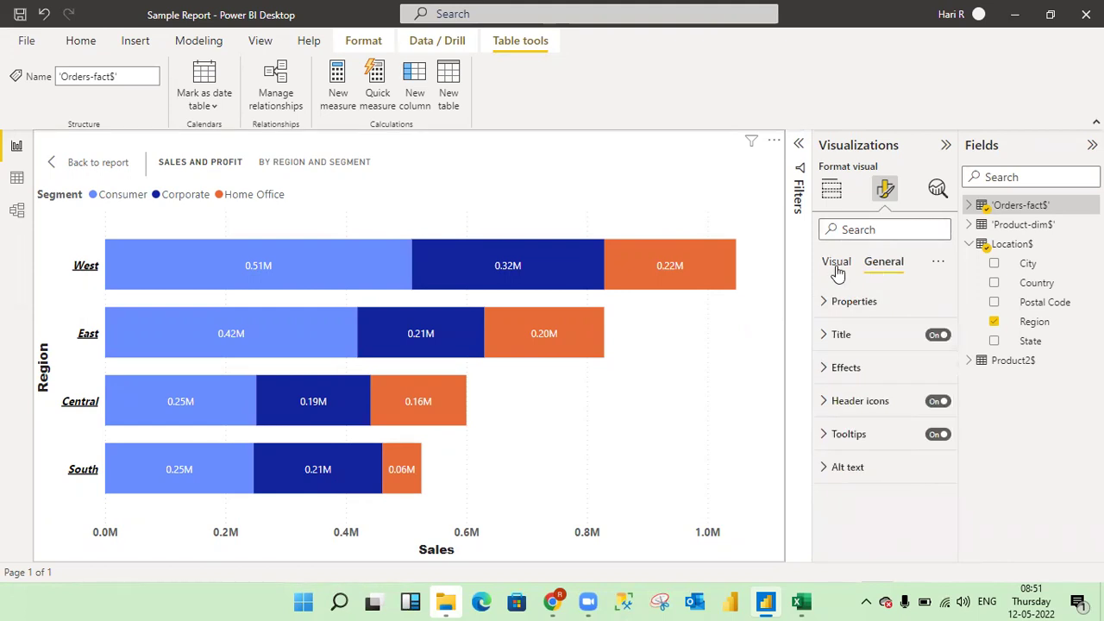
left_click(837, 267)
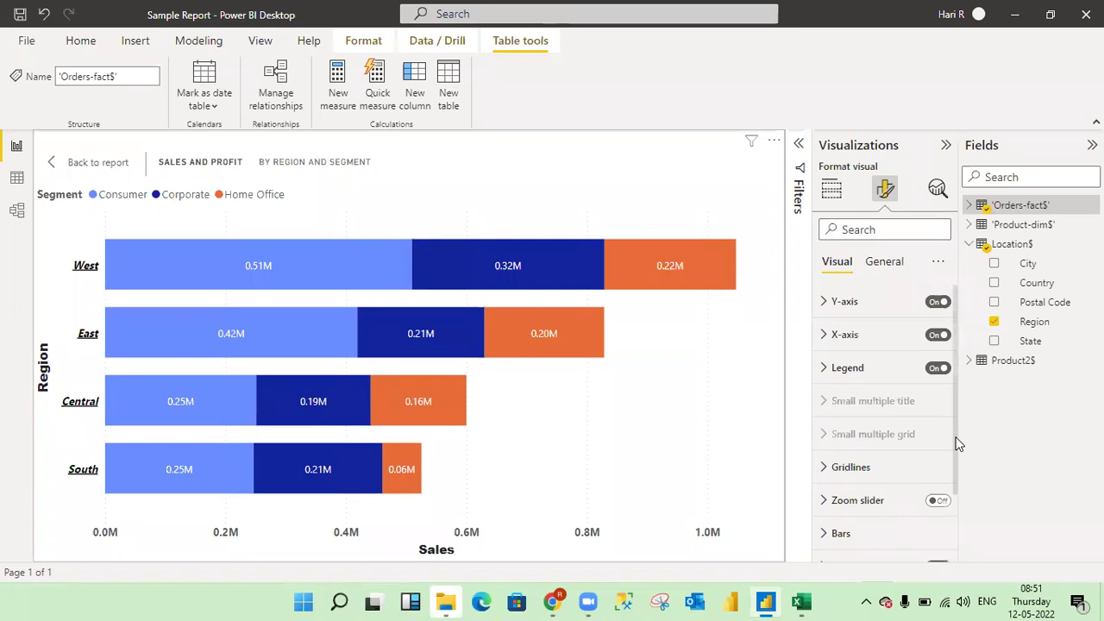
left_click_drag(958, 443, 948, 423)
Step: Check the table relationships in the data model and return to the report's bar chart
left_click(17, 212)
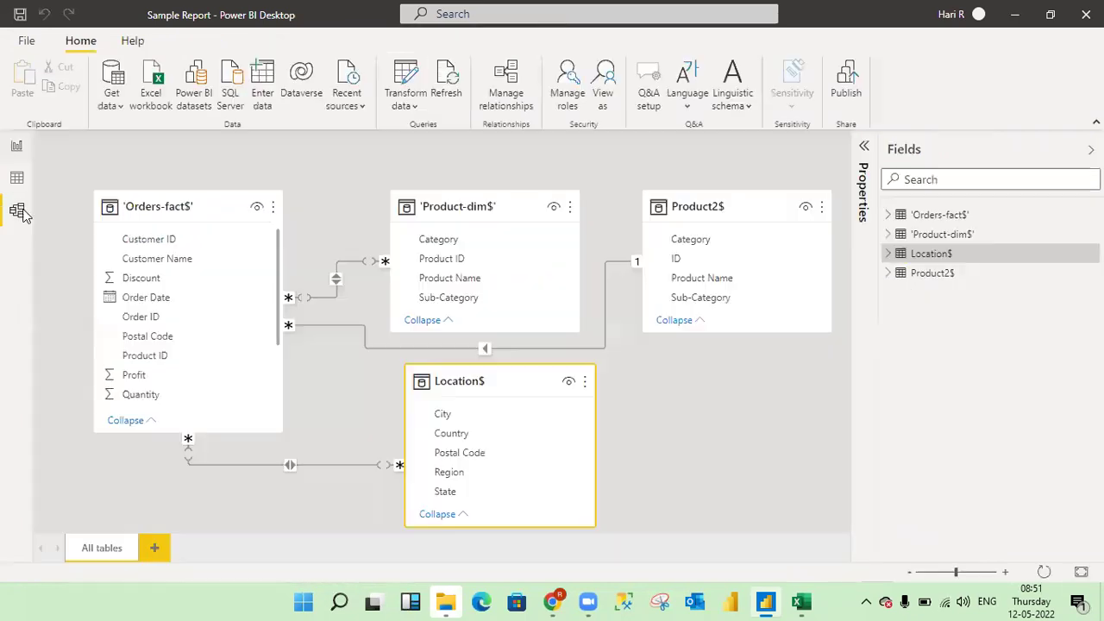
left_click(16, 146)
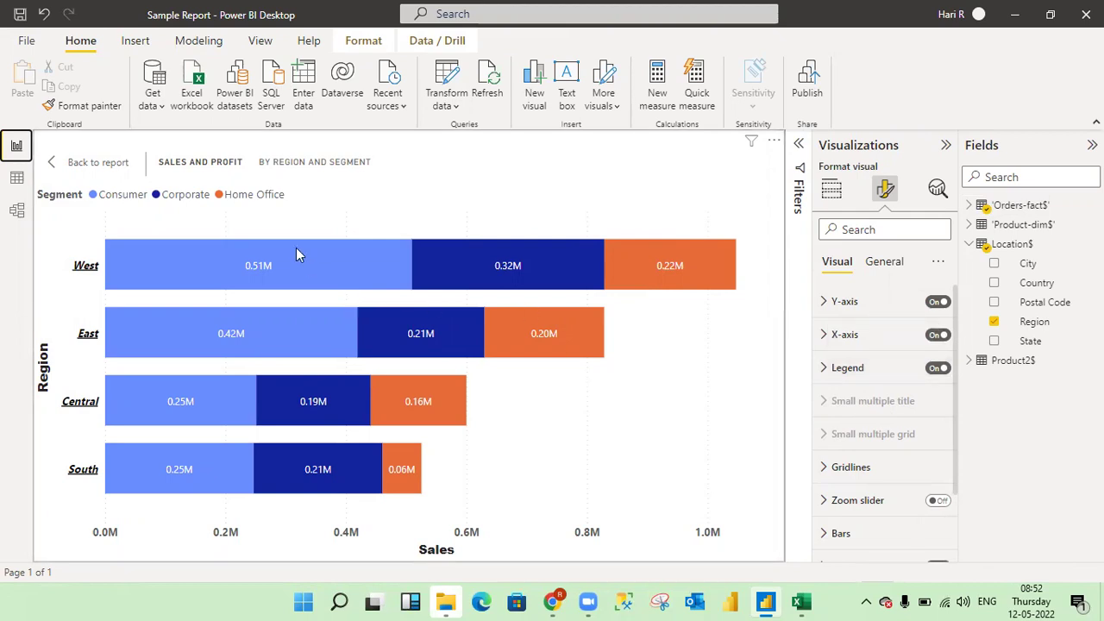
mouse_move(199, 285)
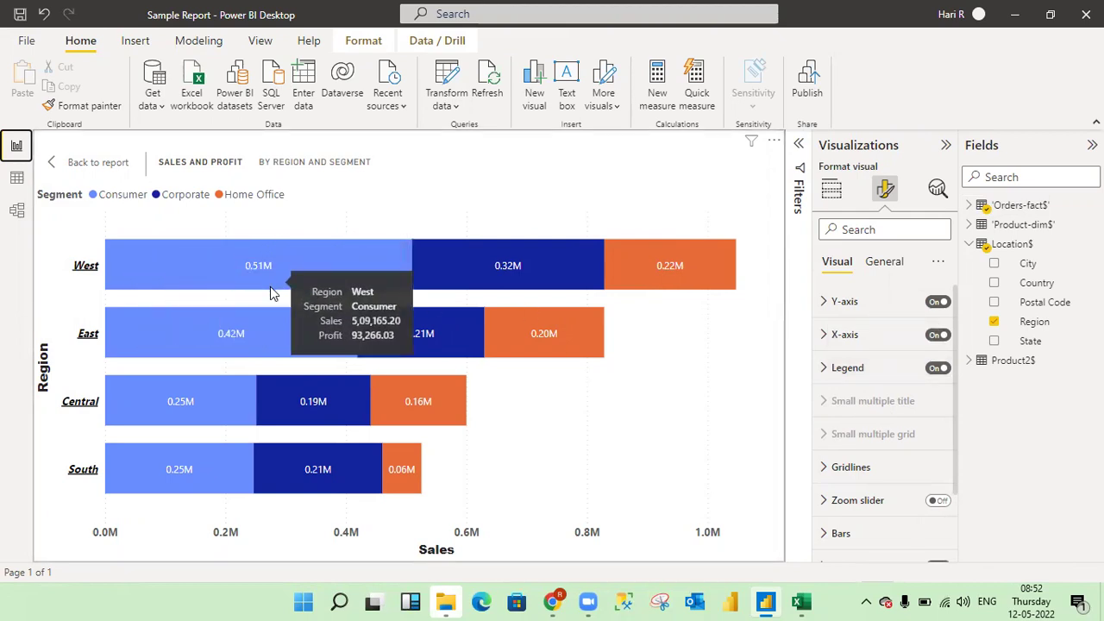